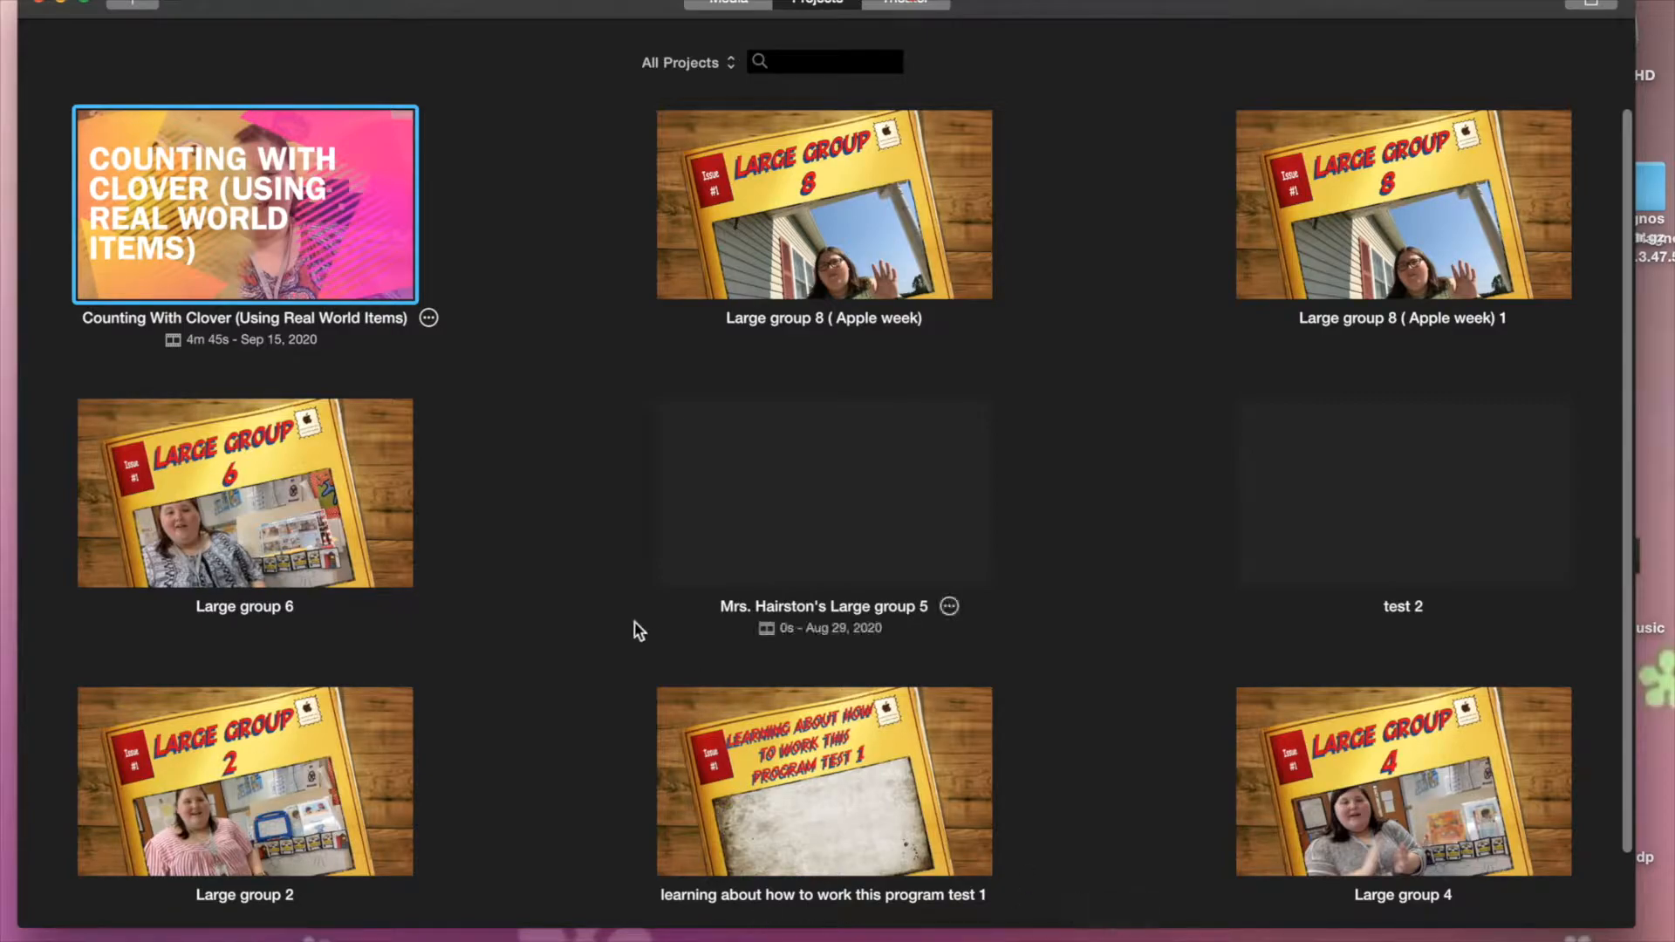
# Start a new movie project and choose the Neon theme for it
pyautogui.click(132, 4)
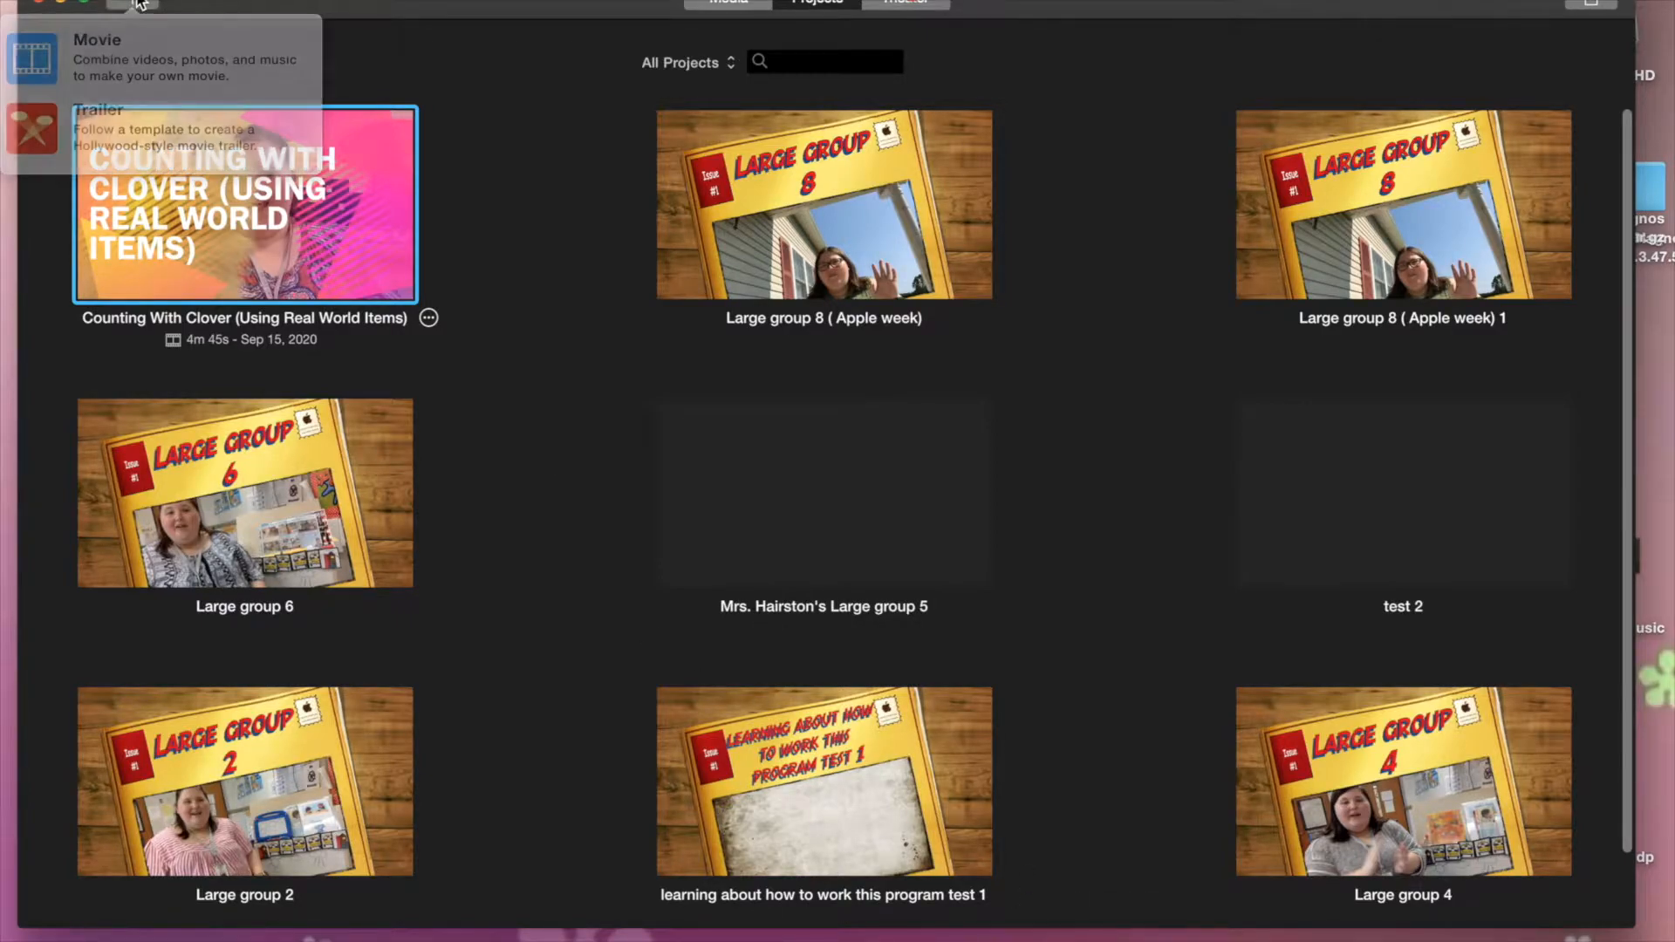
pyautogui.click(199, 48)
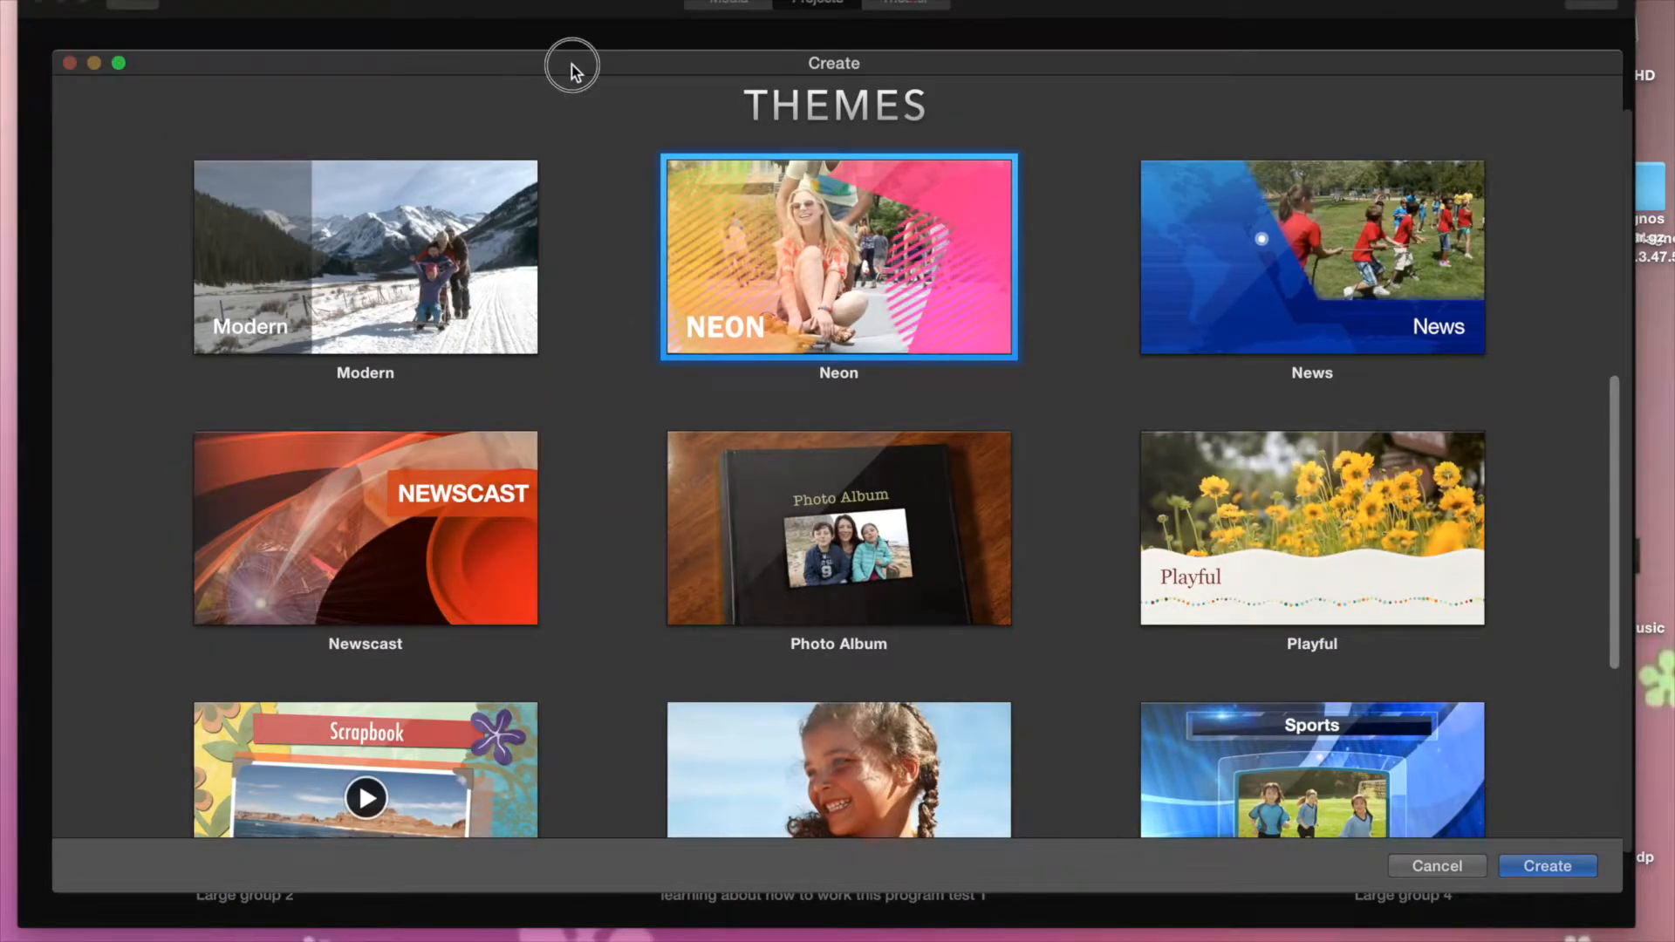
pyautogui.moveTo(573, 65); pyautogui.dragTo(572, 0)
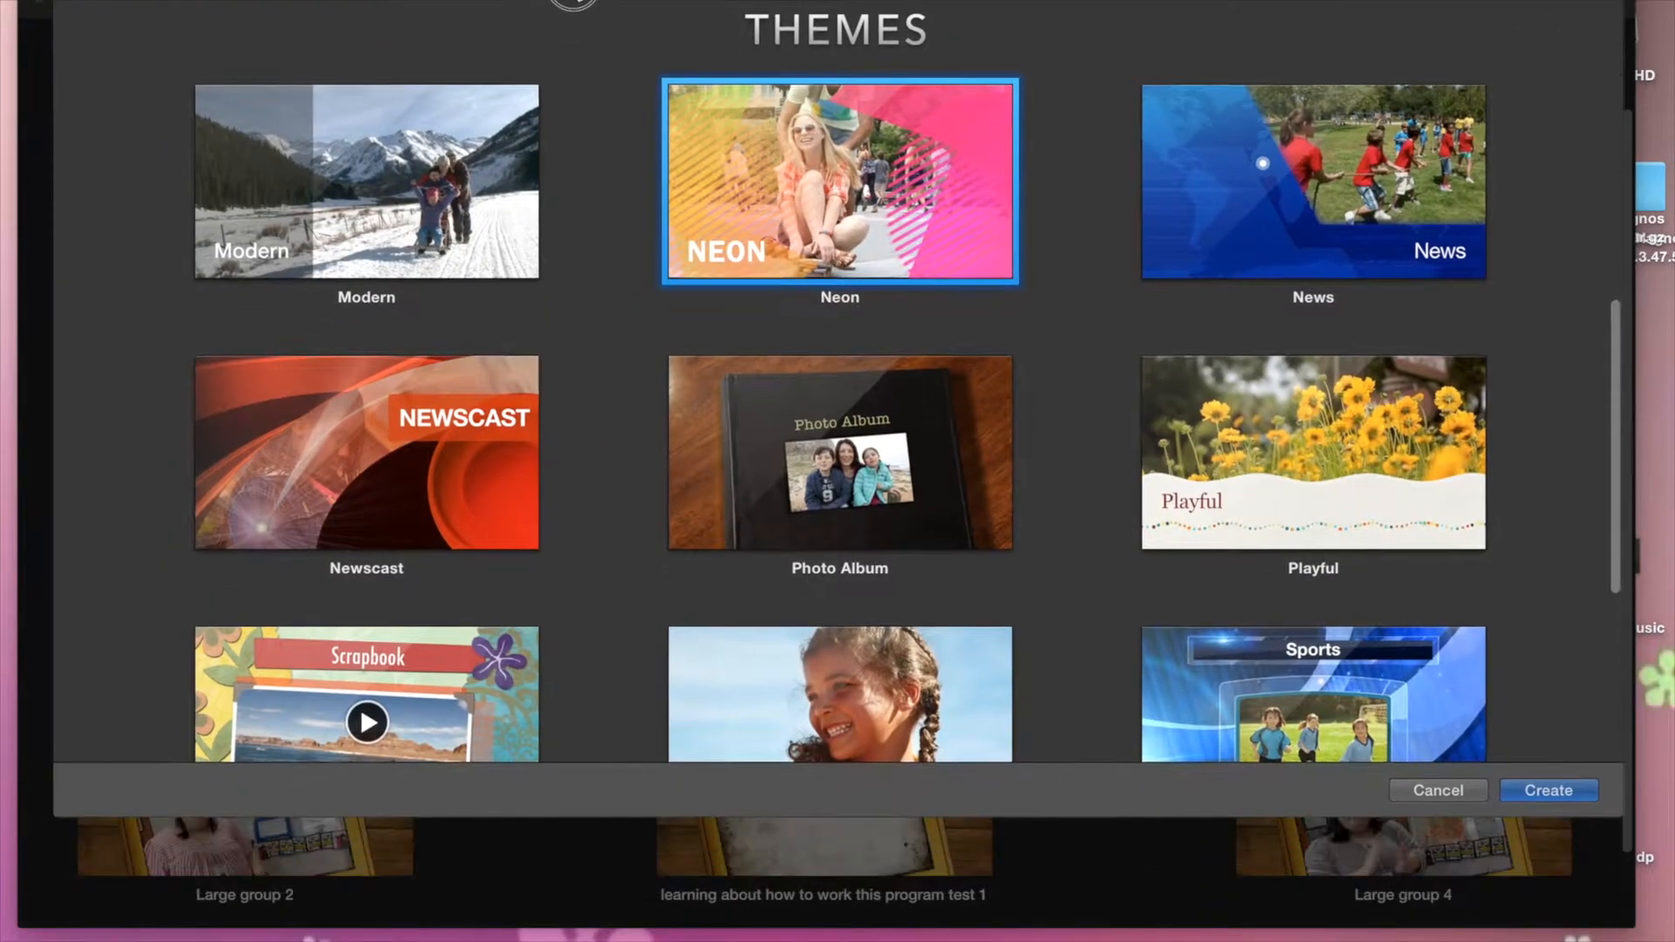
pyautogui.moveTo(851, 177)
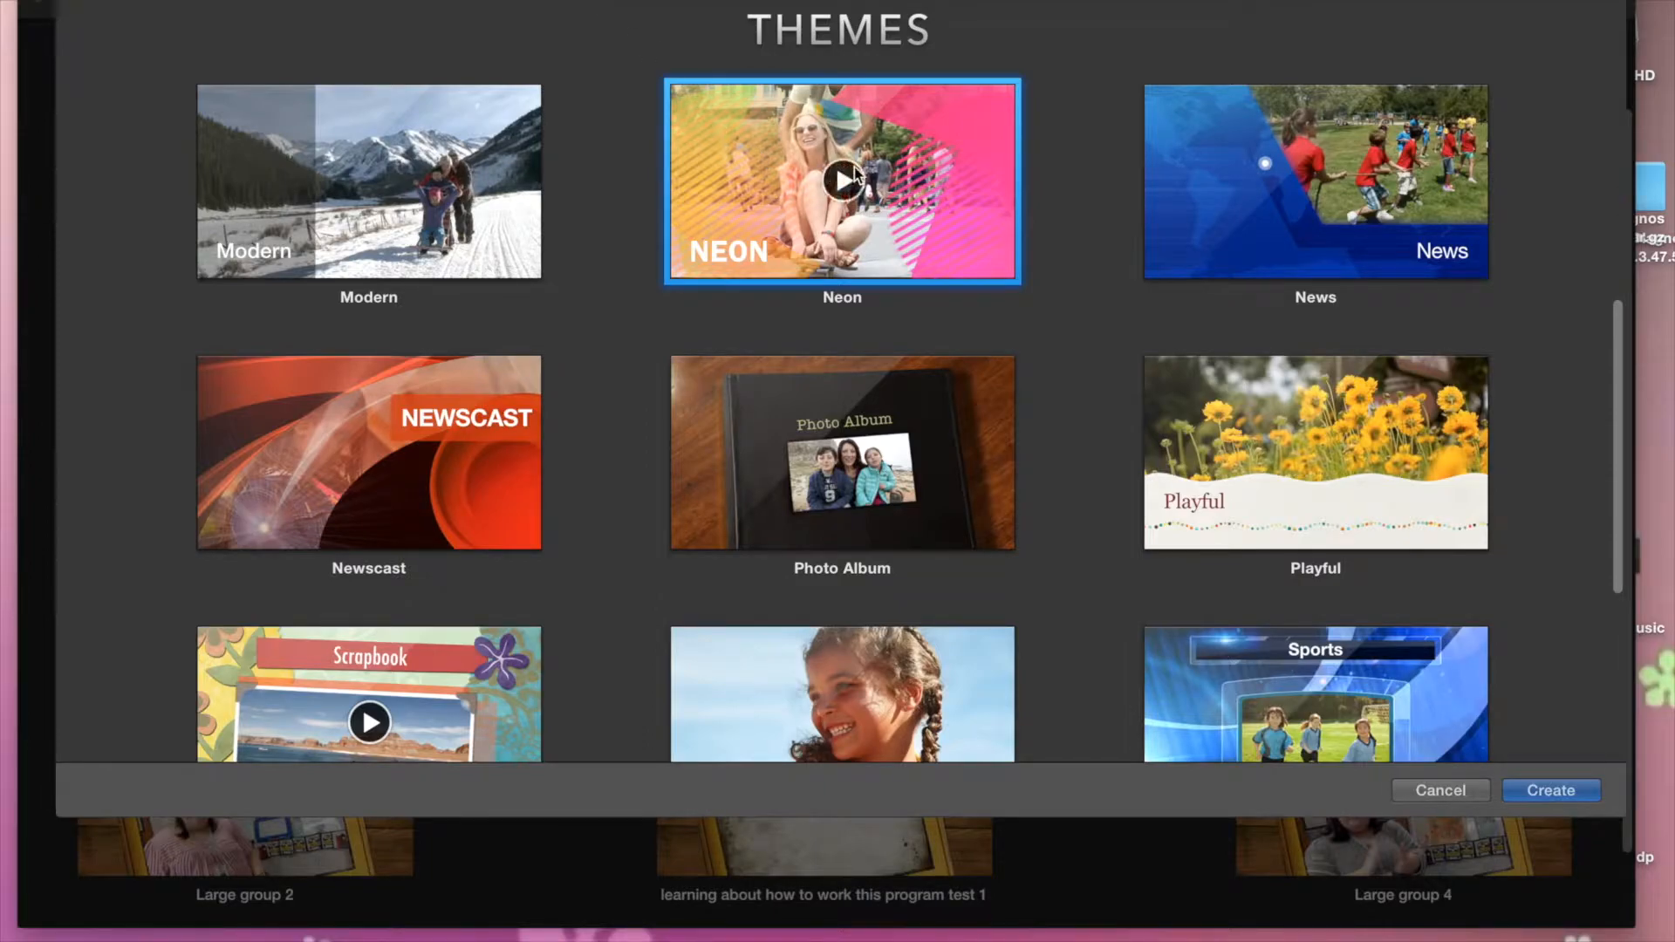
pyautogui.scroll(-5, 854, 177)
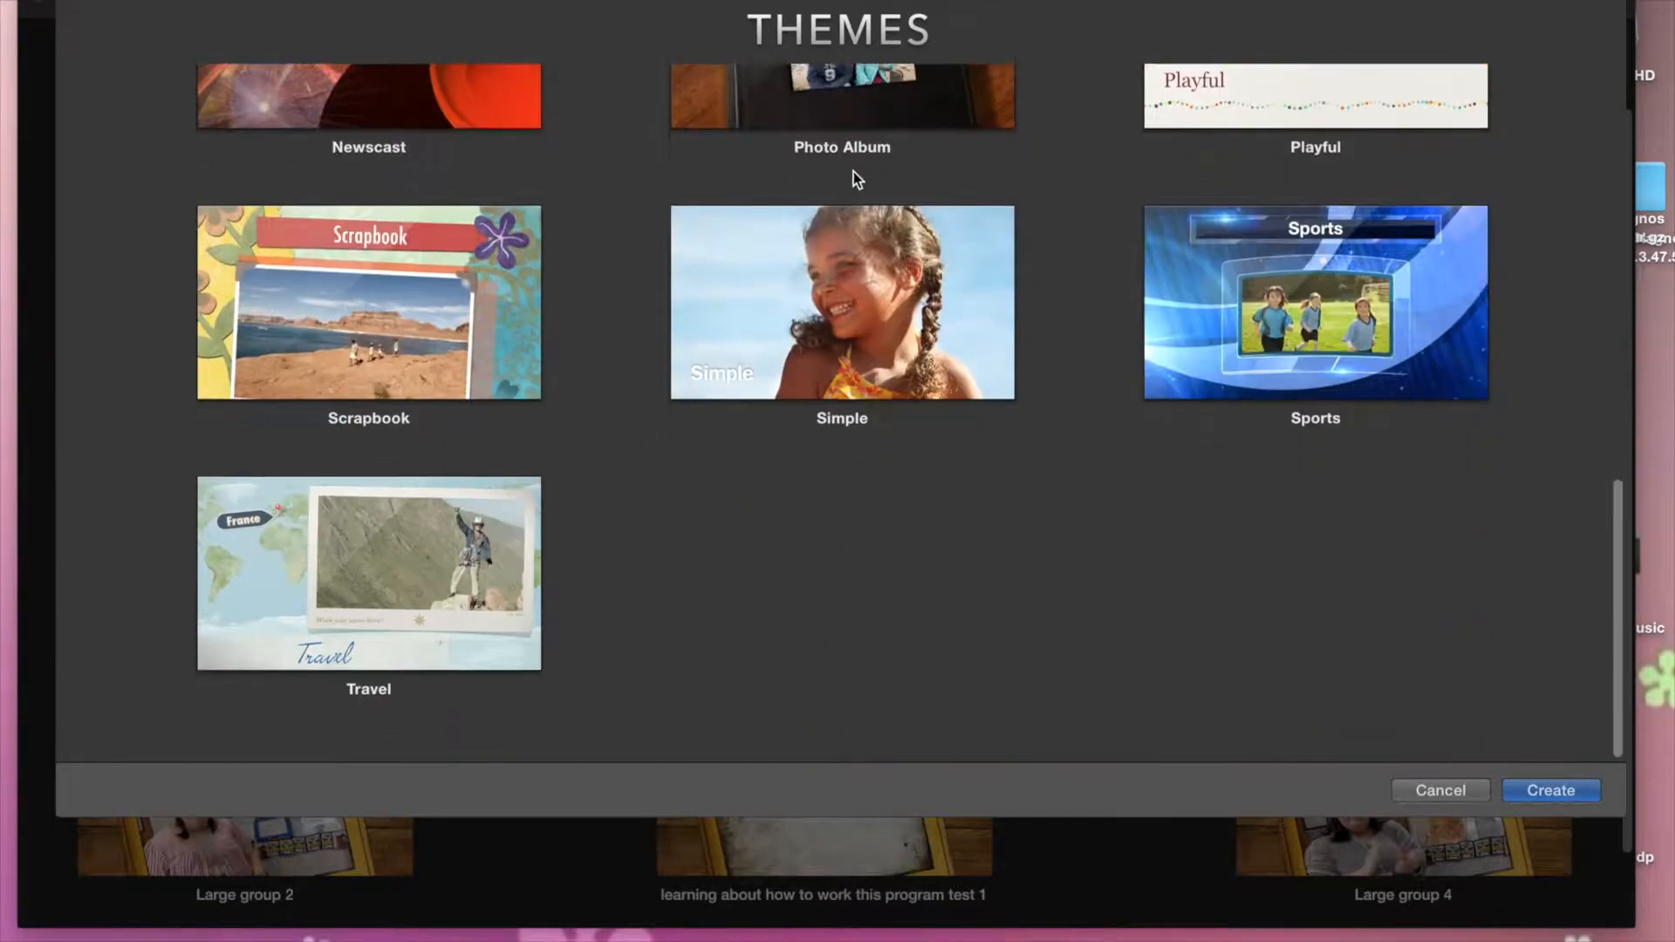
pyautogui.scroll(8, 854, 171)
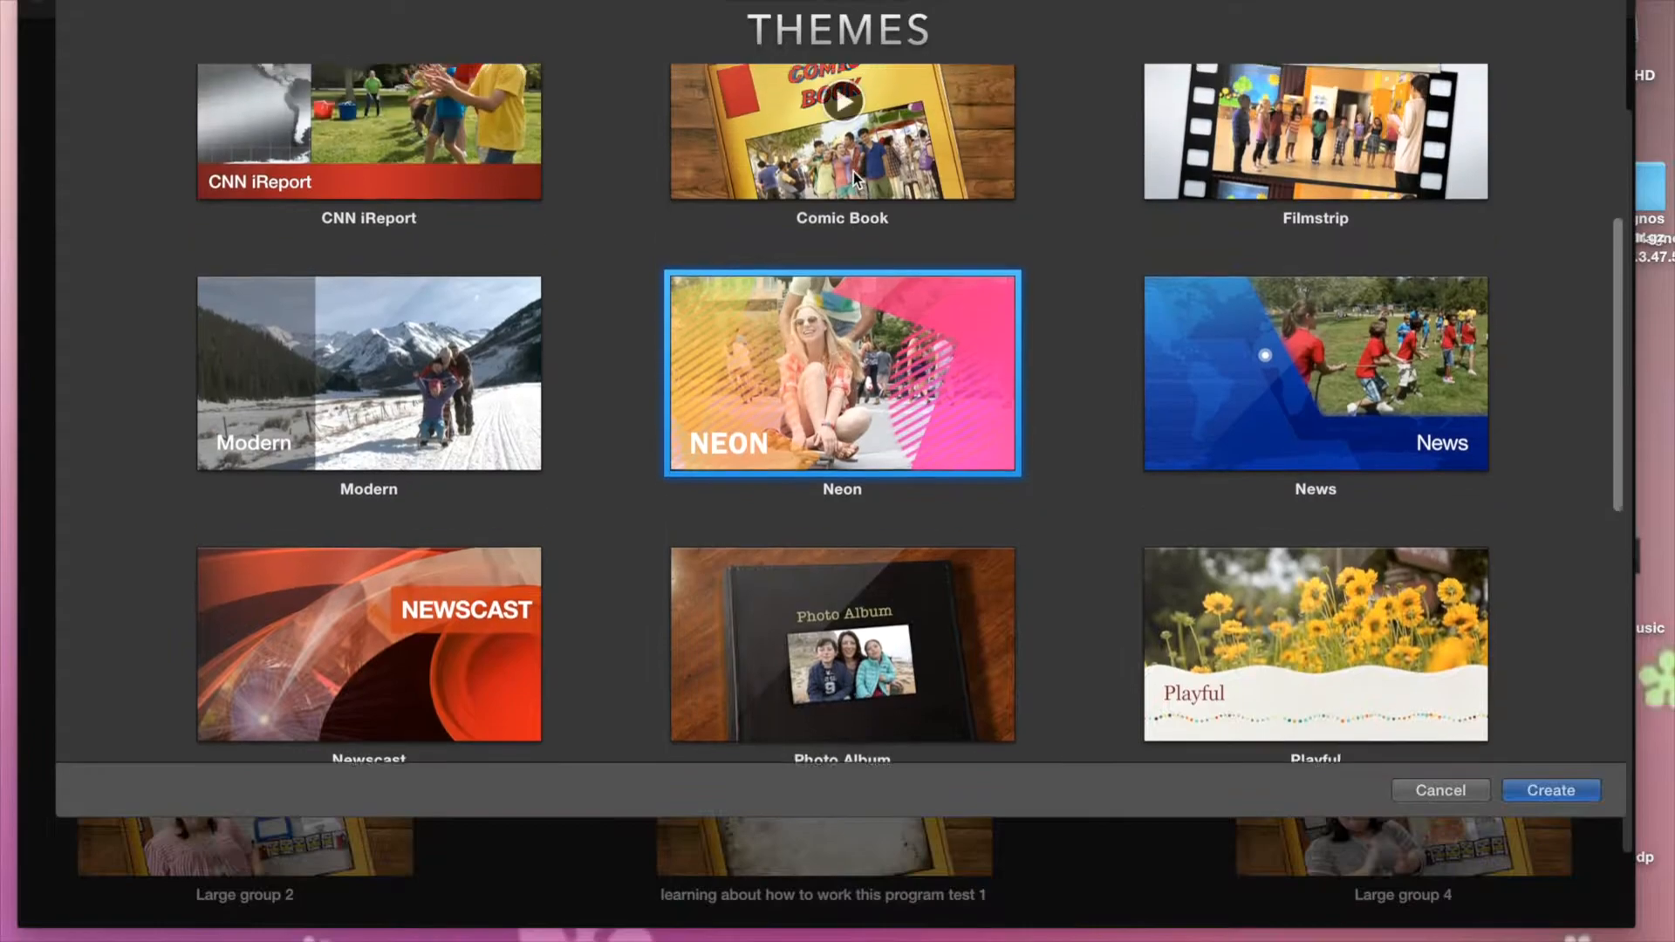
pyautogui.moveTo(902, 337)
pyautogui.click(851, 390)
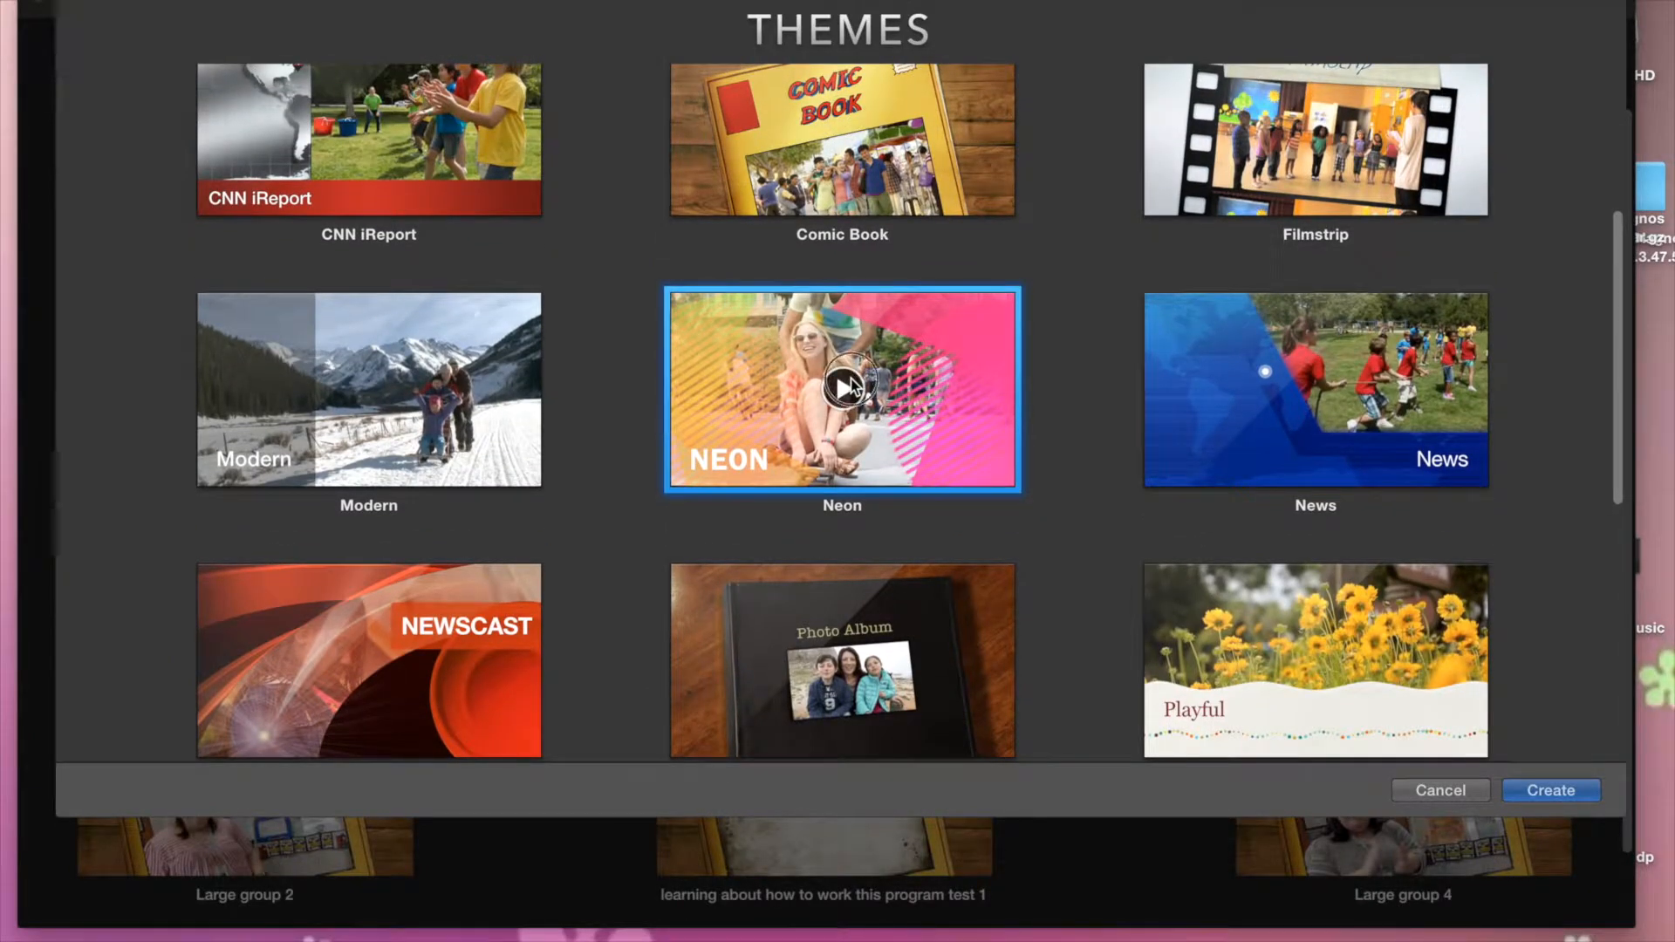
pyautogui.click(852, 389)
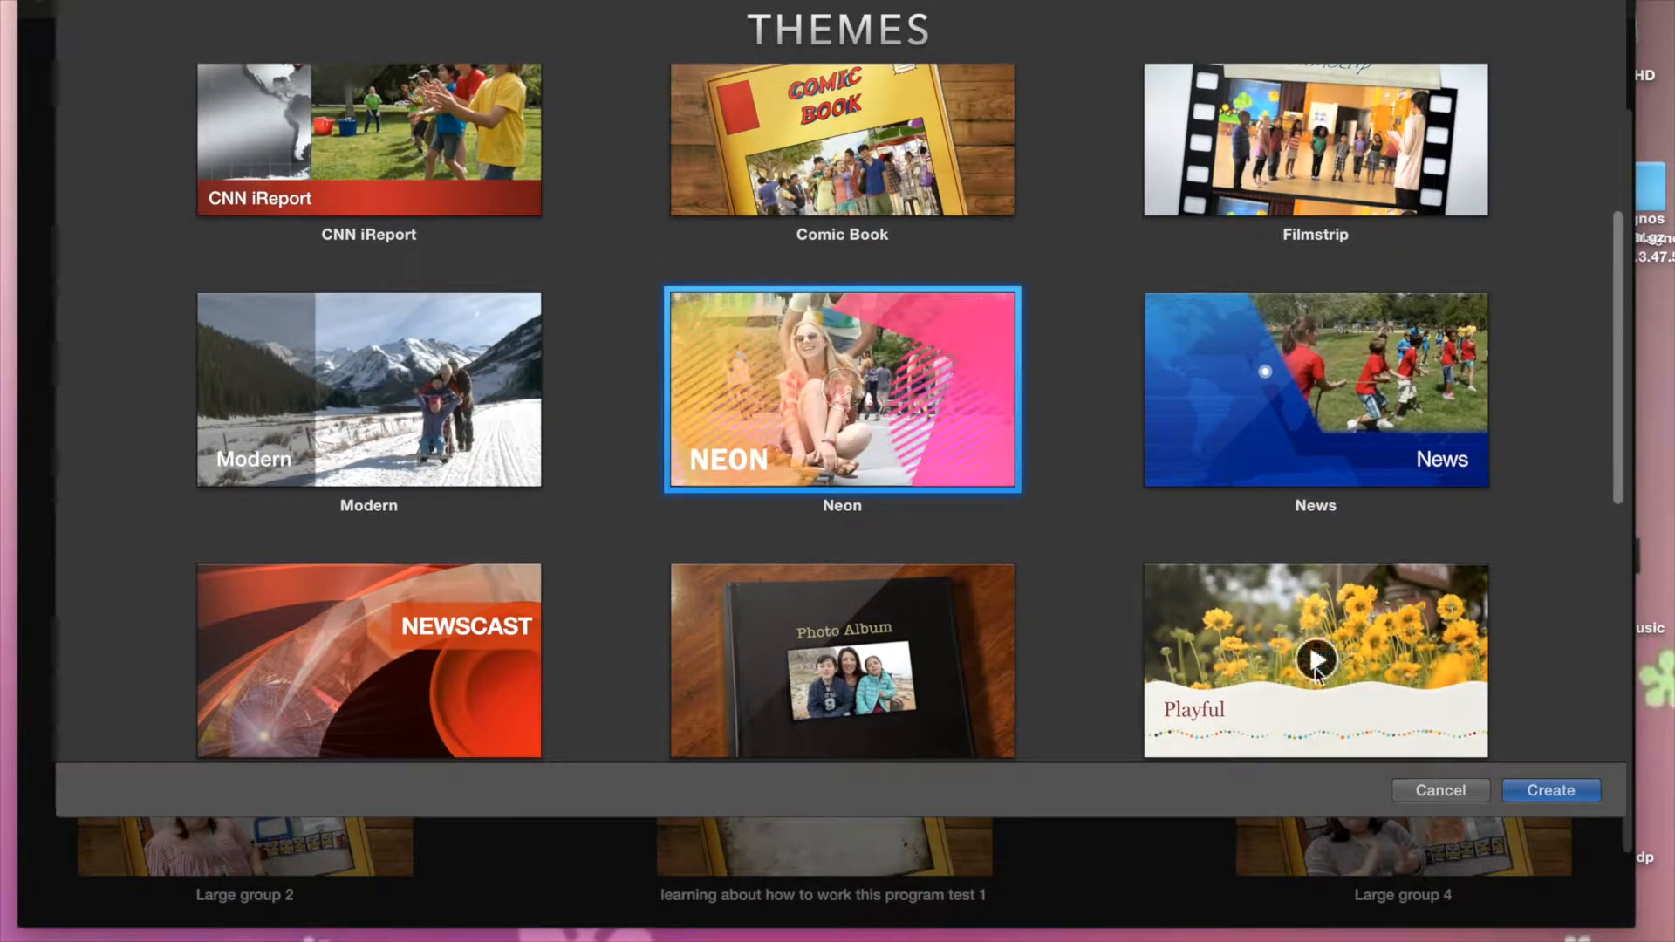
# Create the themed movie project with the name Test
pyautogui.click(1550, 789)
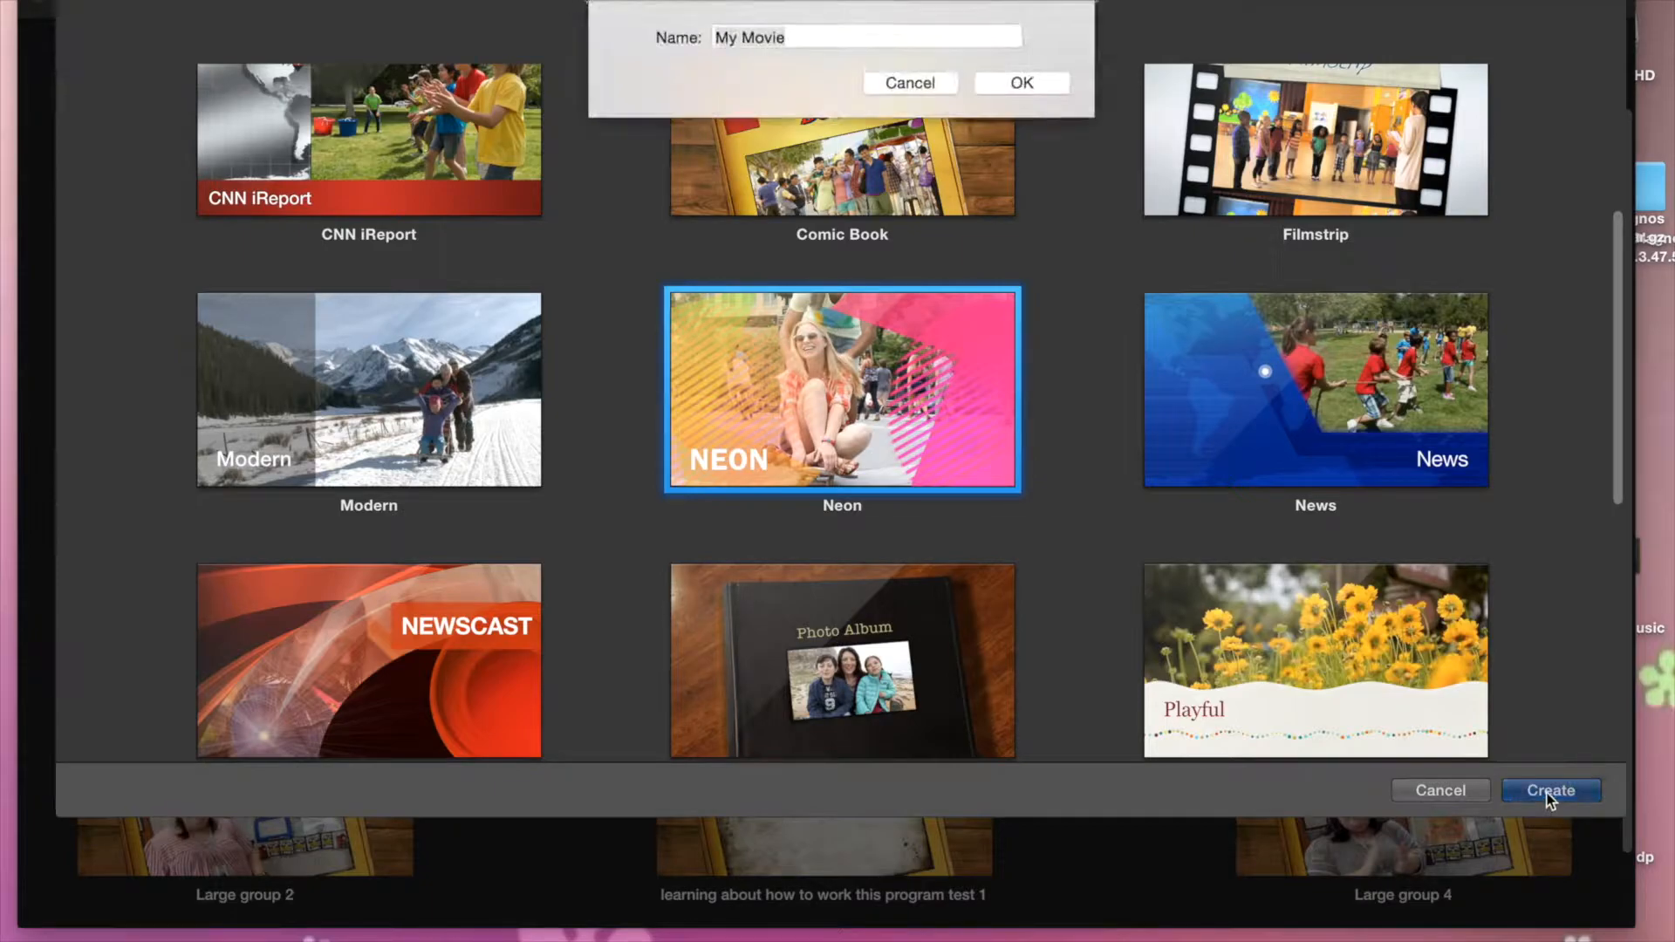
pyautogui.press('BackSpace')
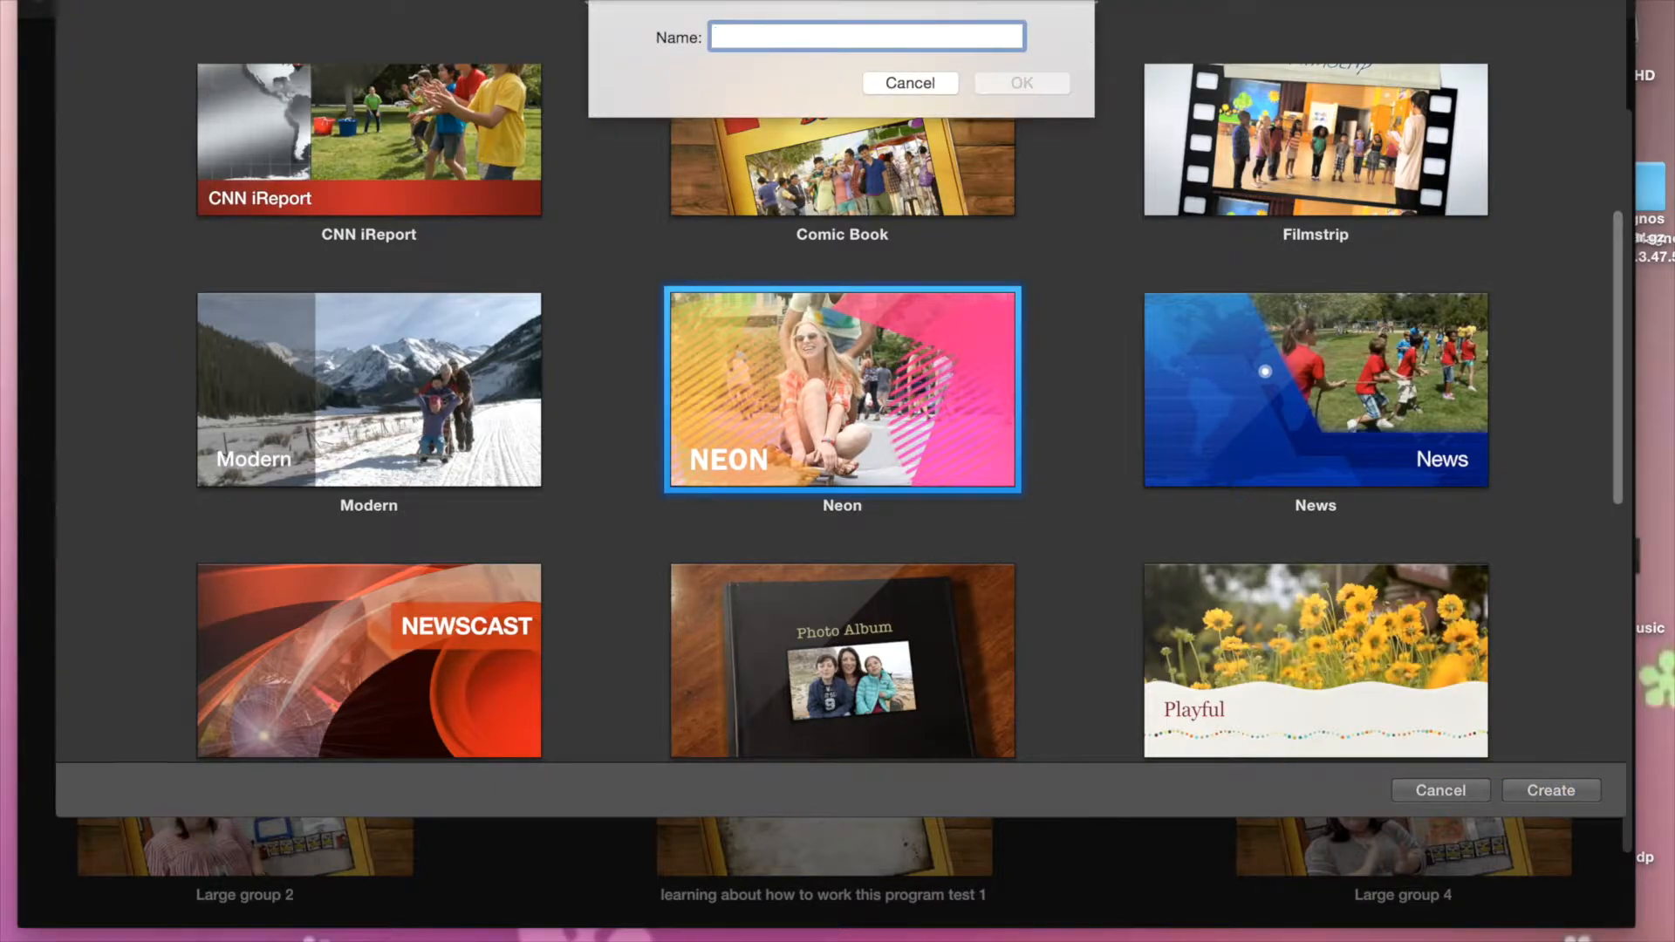
pyautogui.write('Test')
pyautogui.click(1056, 82)
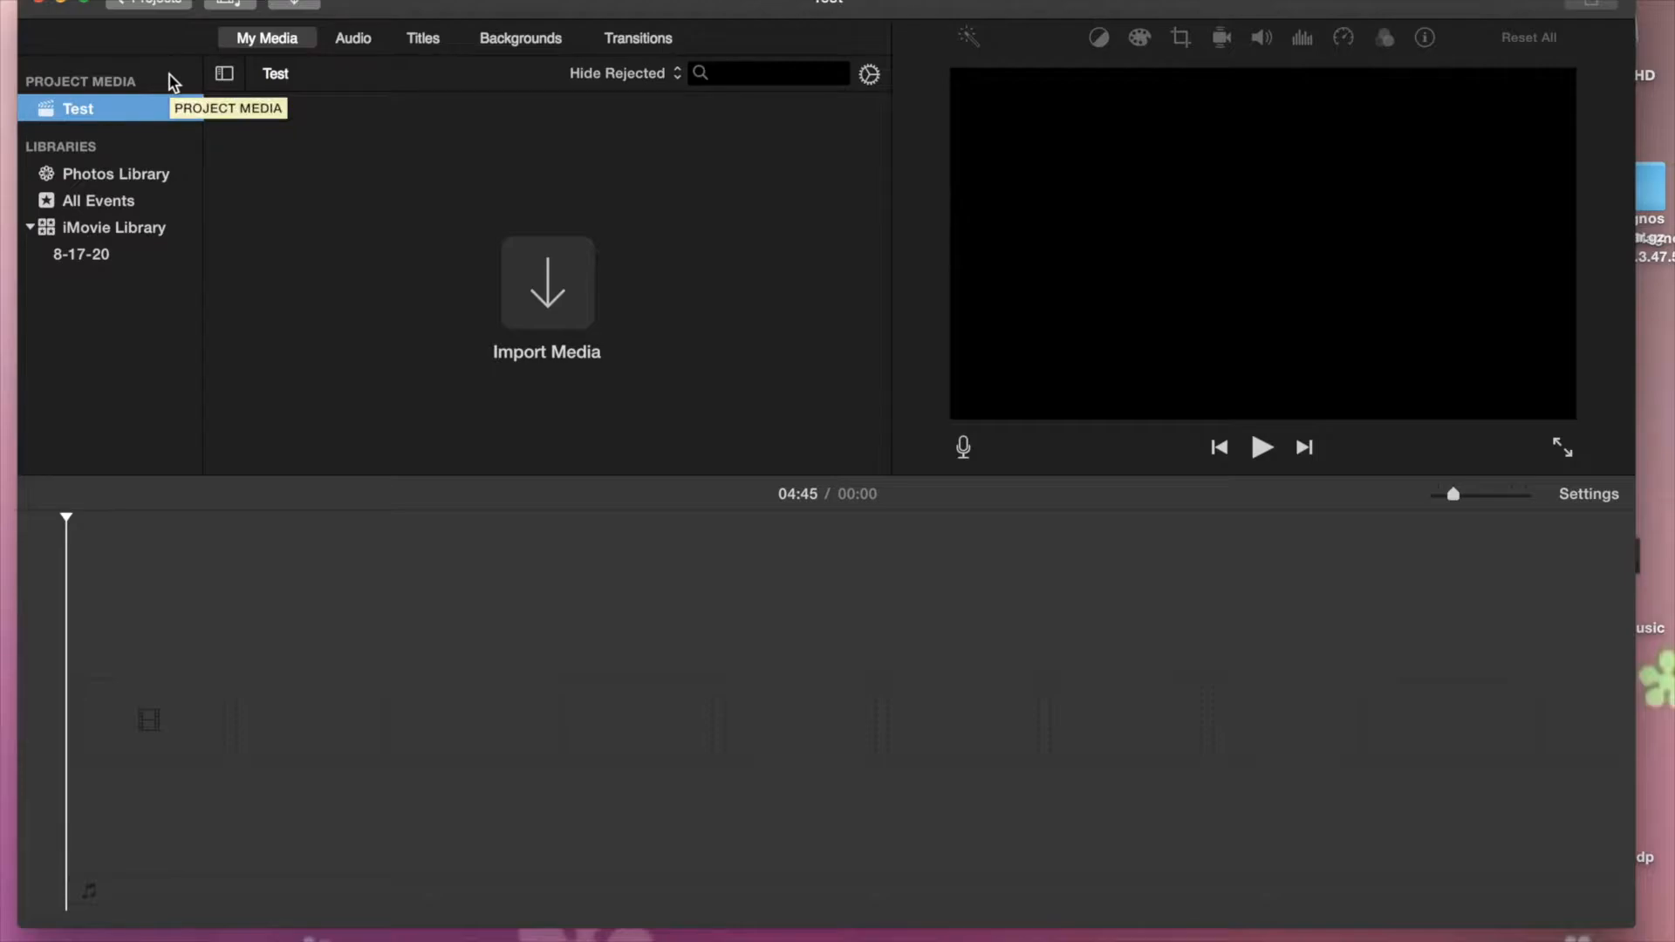
# Import the "imovie test" video from the home folder's Movies folder into the project media
pyautogui.click(311, 5)
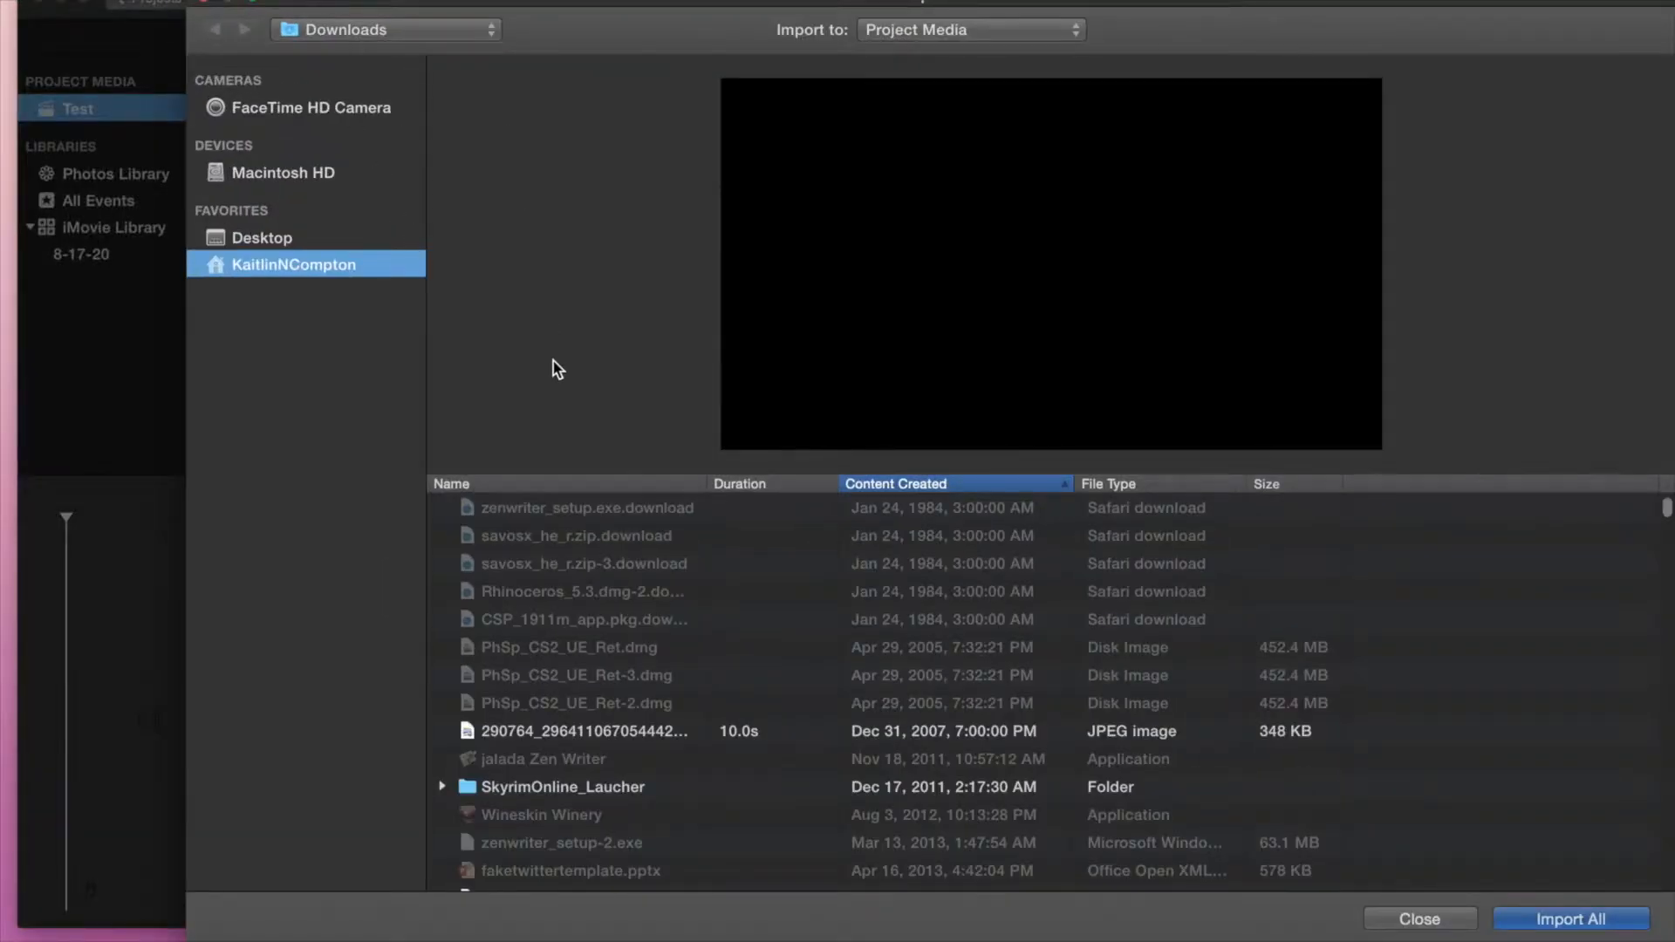
pyautogui.click(326, 264)
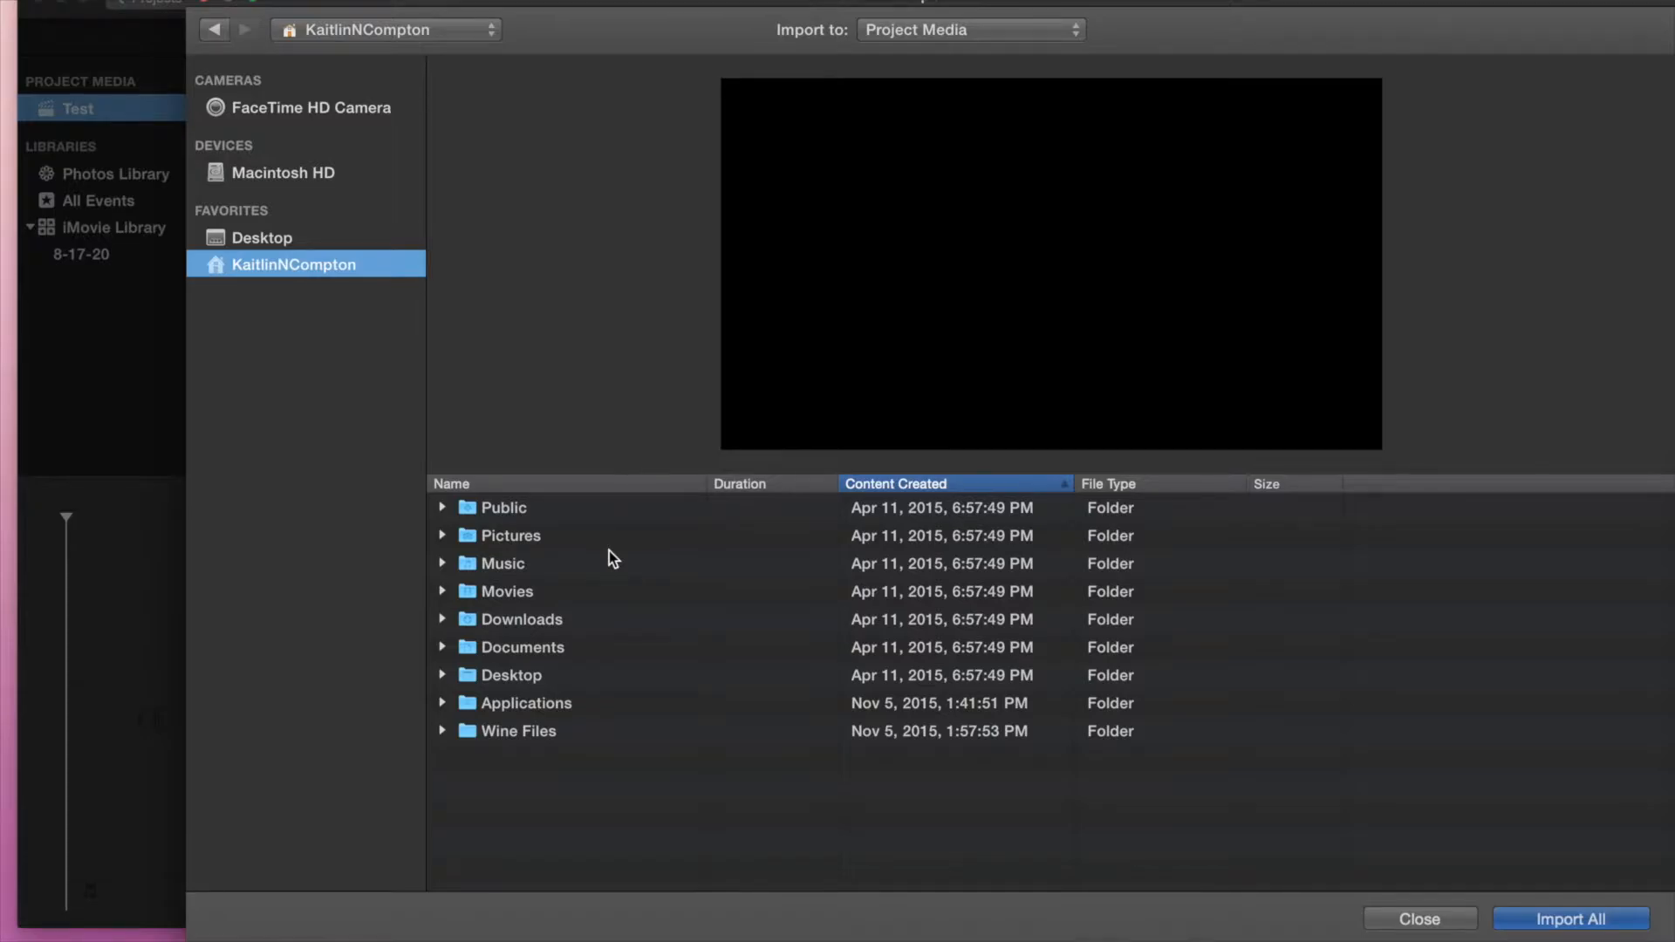
pyautogui.click(527, 598)
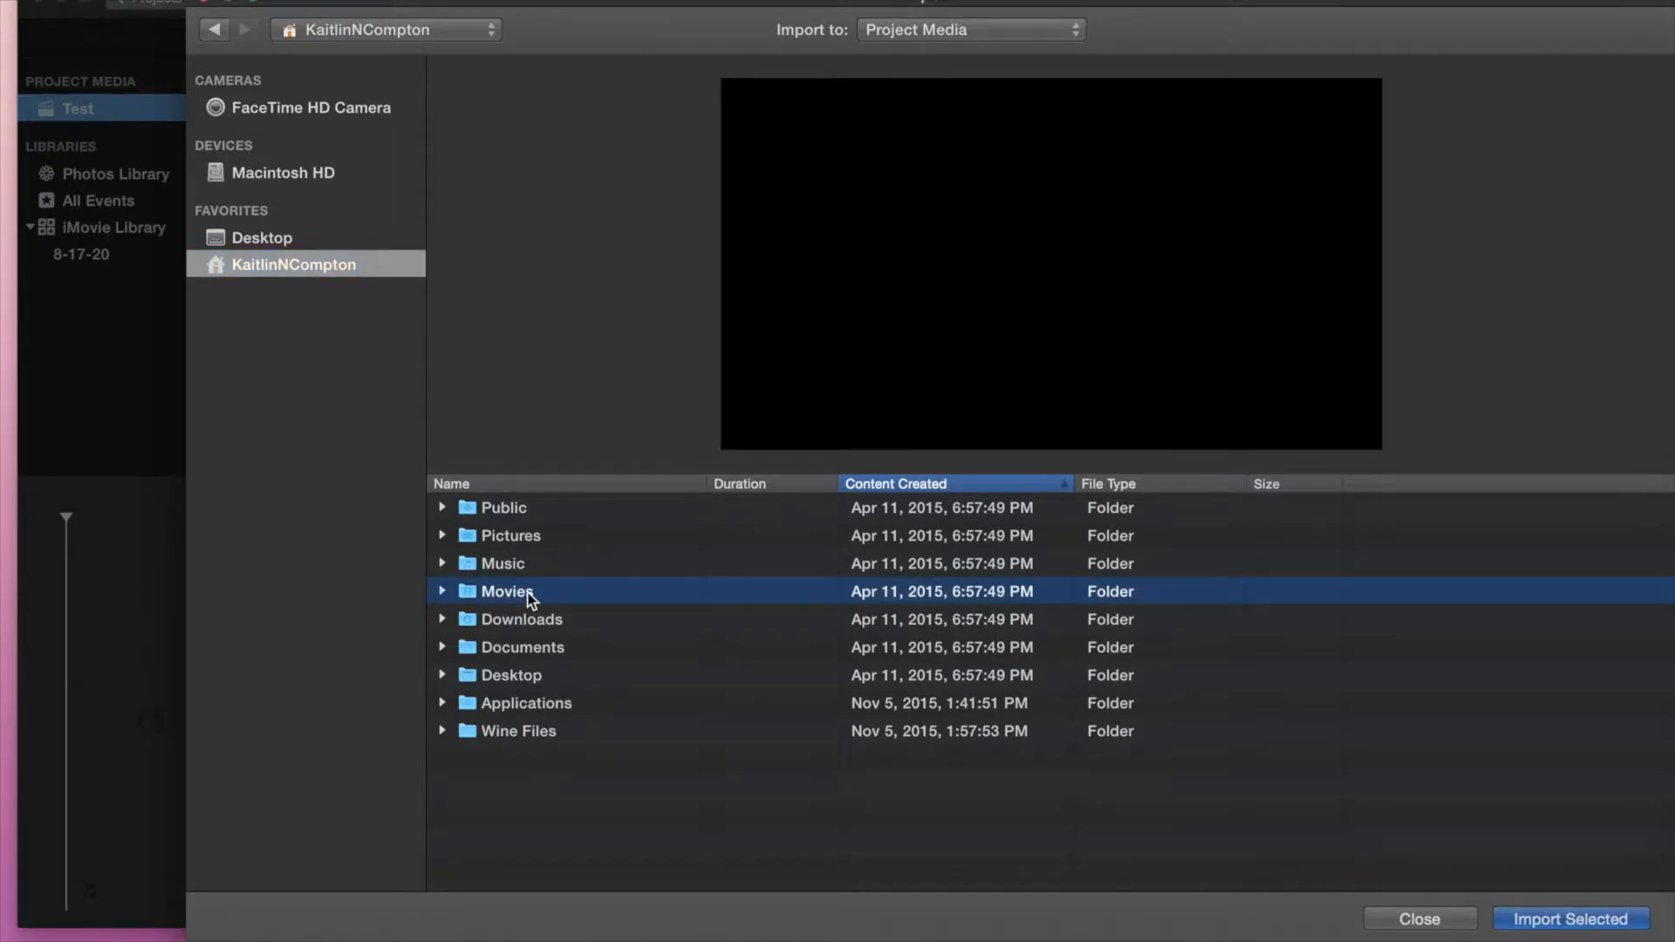
pyautogui.doubleClick(530, 598)
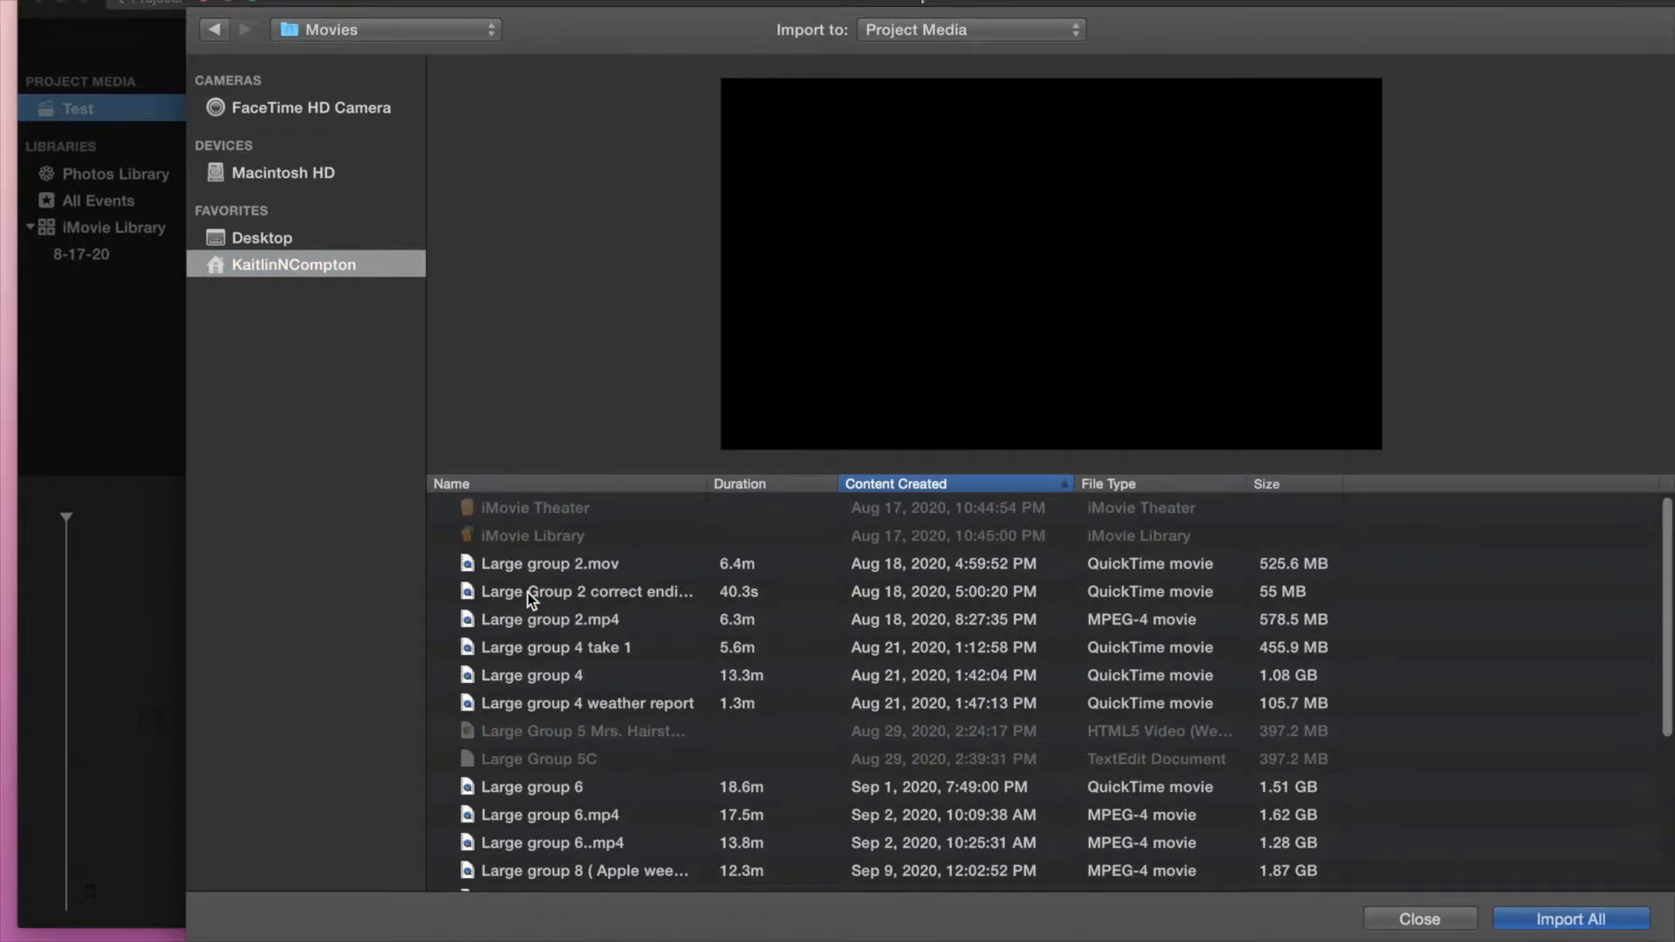
pyautogui.scroll(-2, 636, 653)
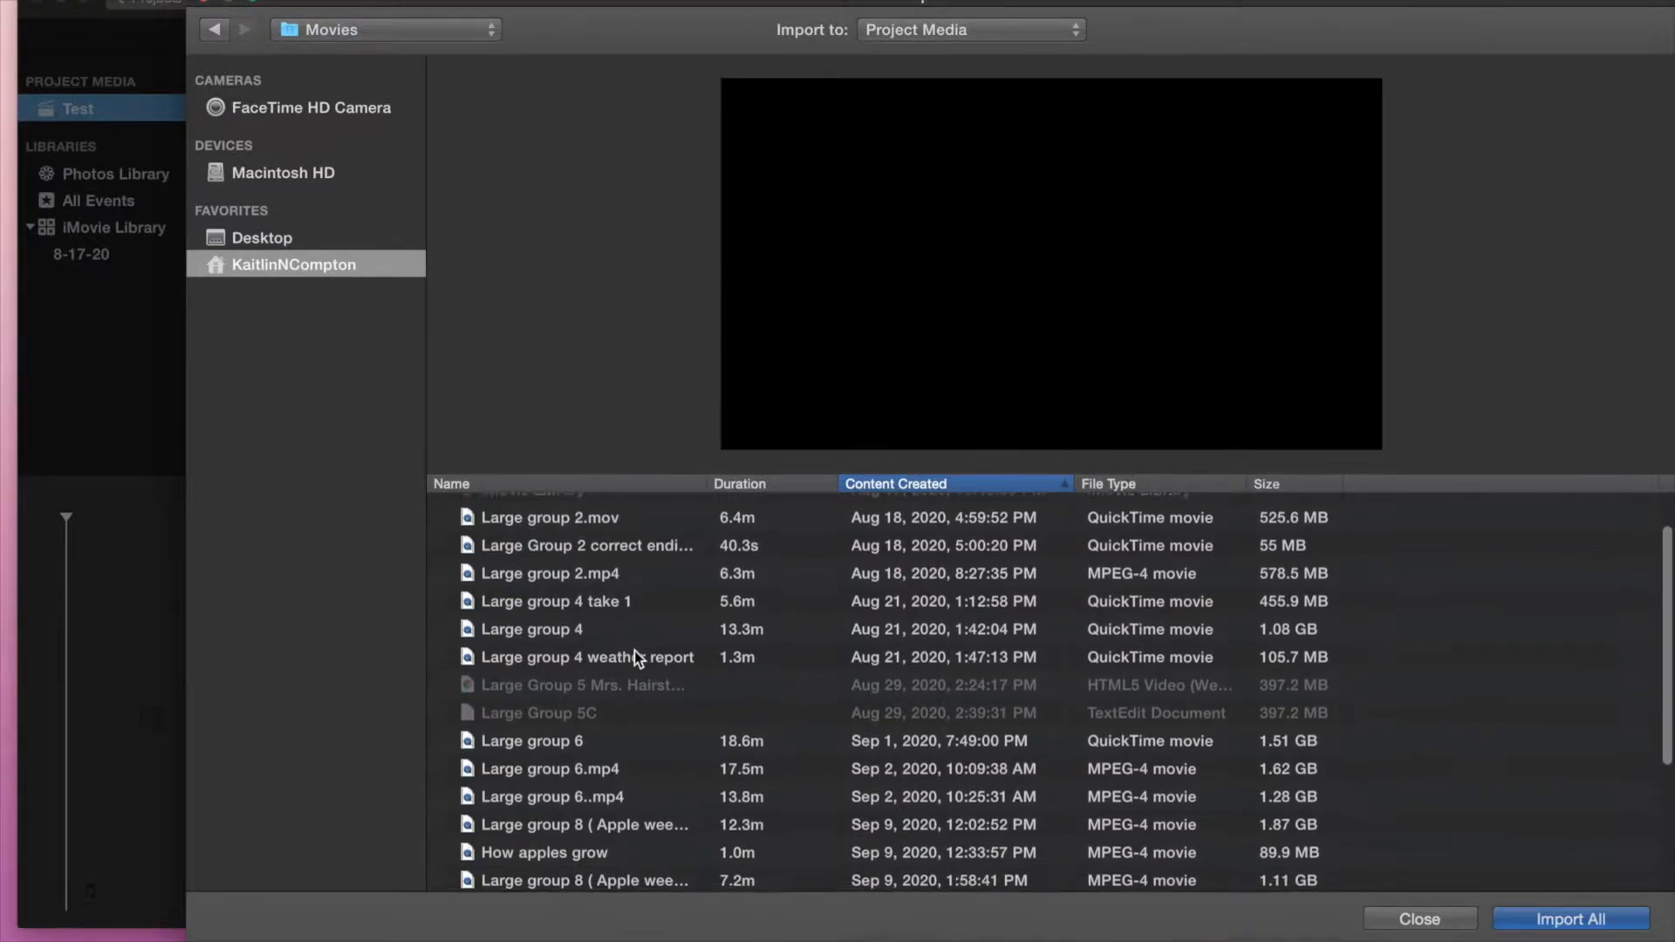
pyautogui.scroll(-8, 635, 651)
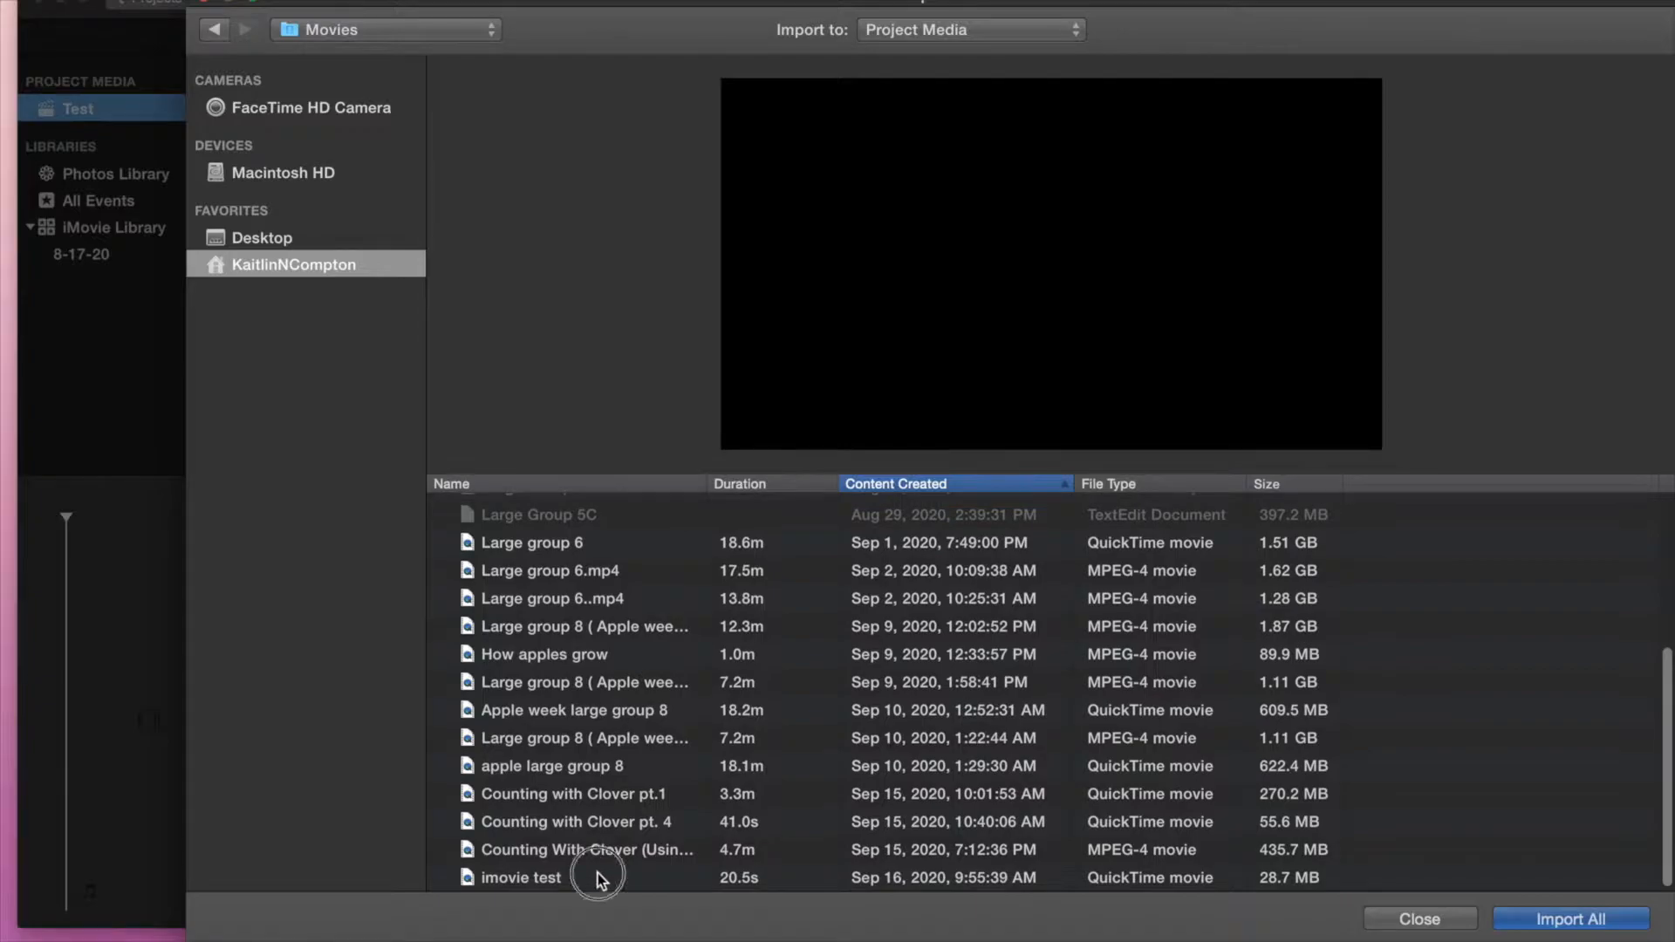
pyautogui.click(599, 875)
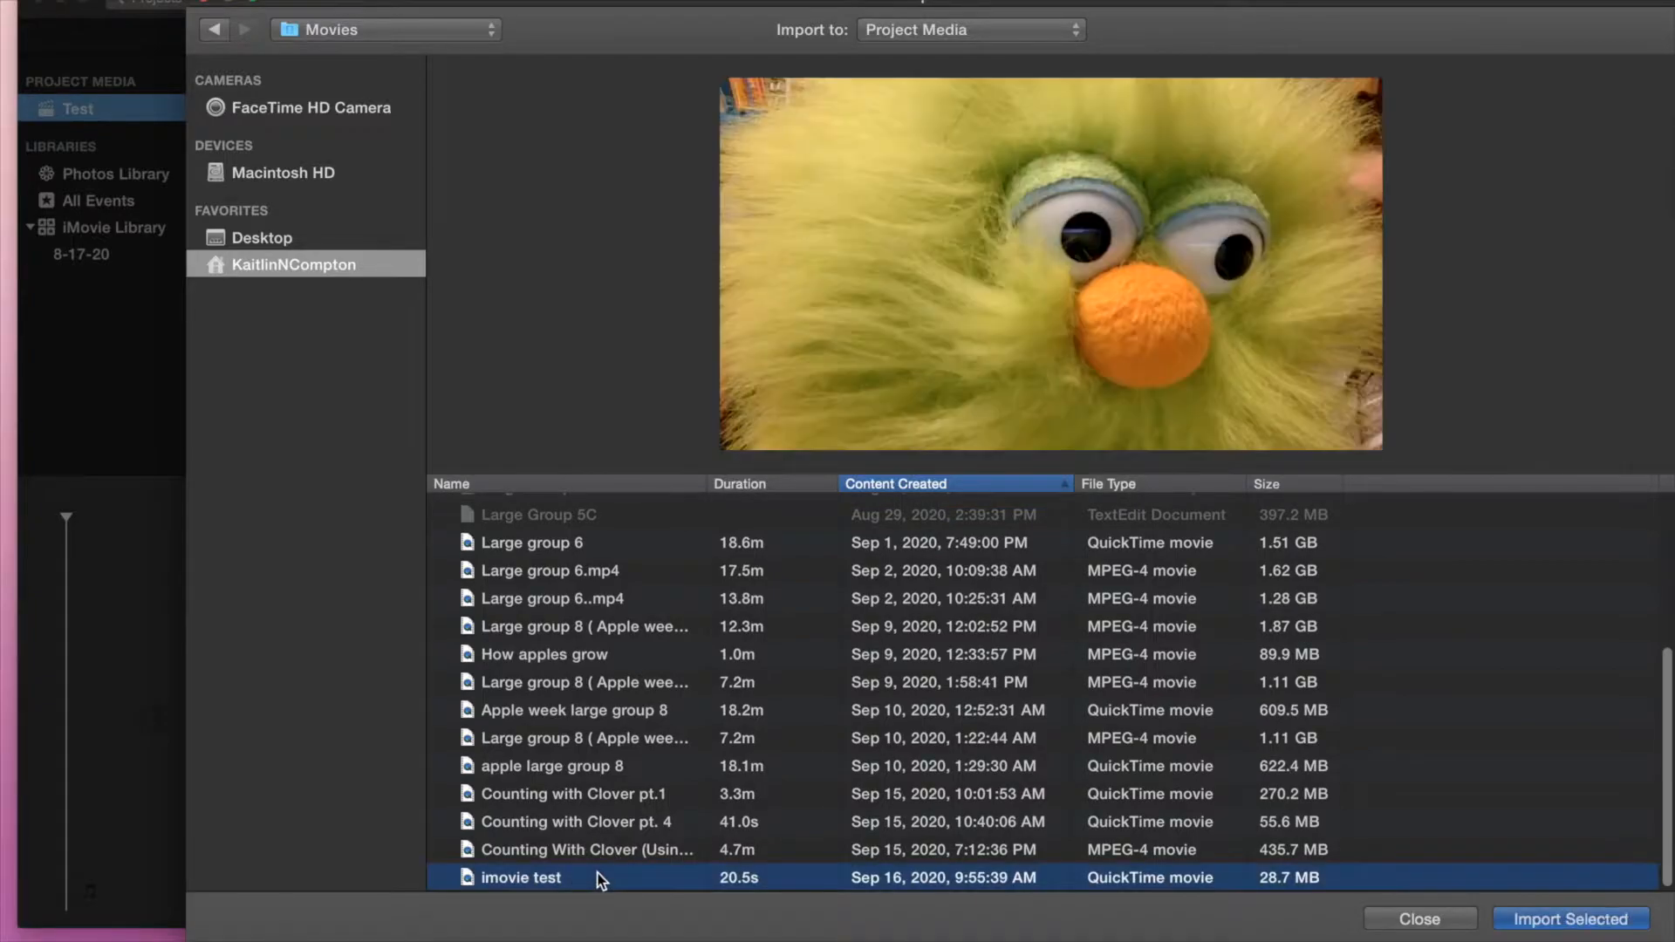
pyautogui.click(1562, 921)
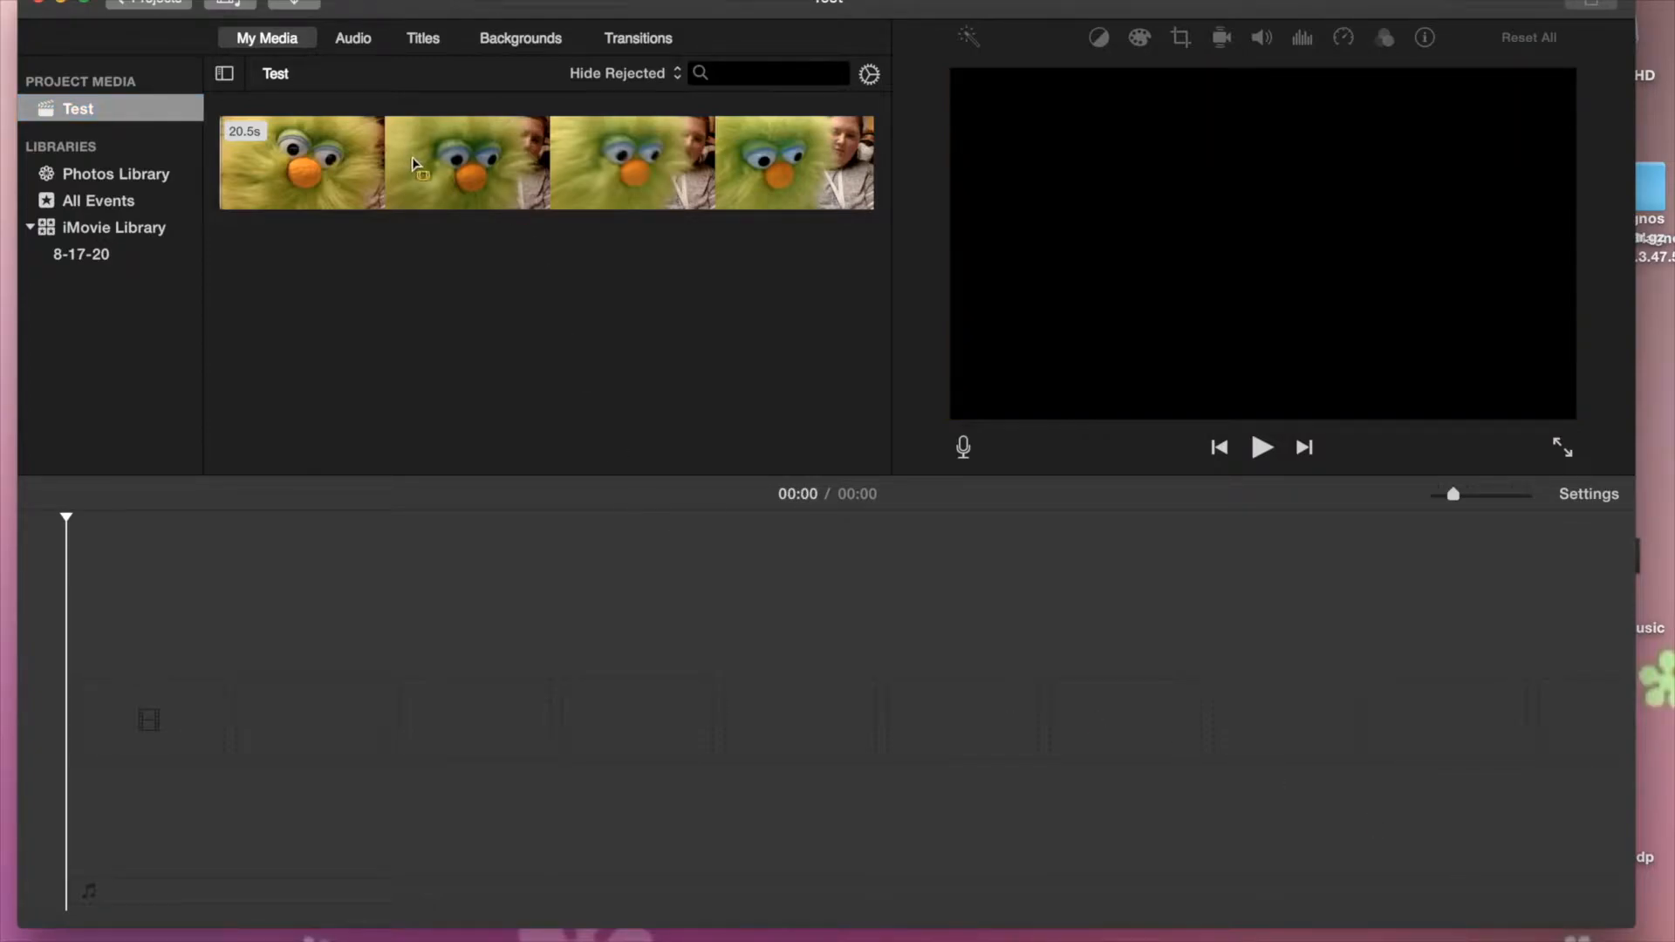
# Select the full length of the imported puppet video and place it at the start of the timeline
pyautogui.moveTo(220, 171); pyautogui.dragTo(860, 224)
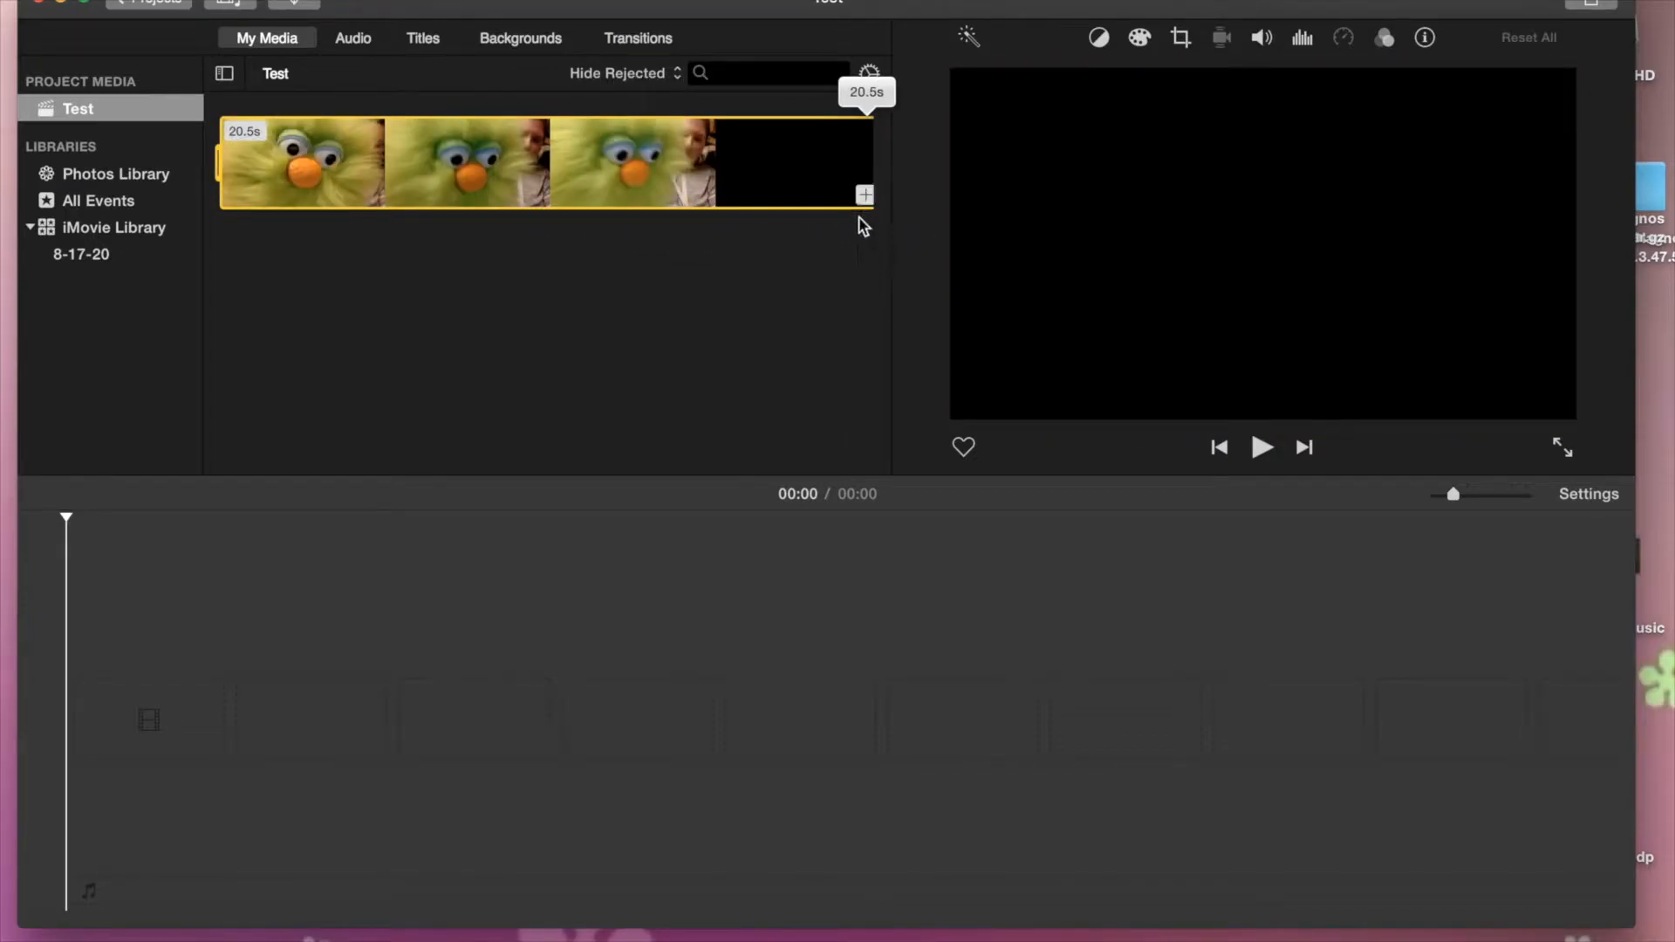
pyautogui.click(714, 166)
pyautogui.moveTo(714, 166); pyautogui.dragTo(103, 726)
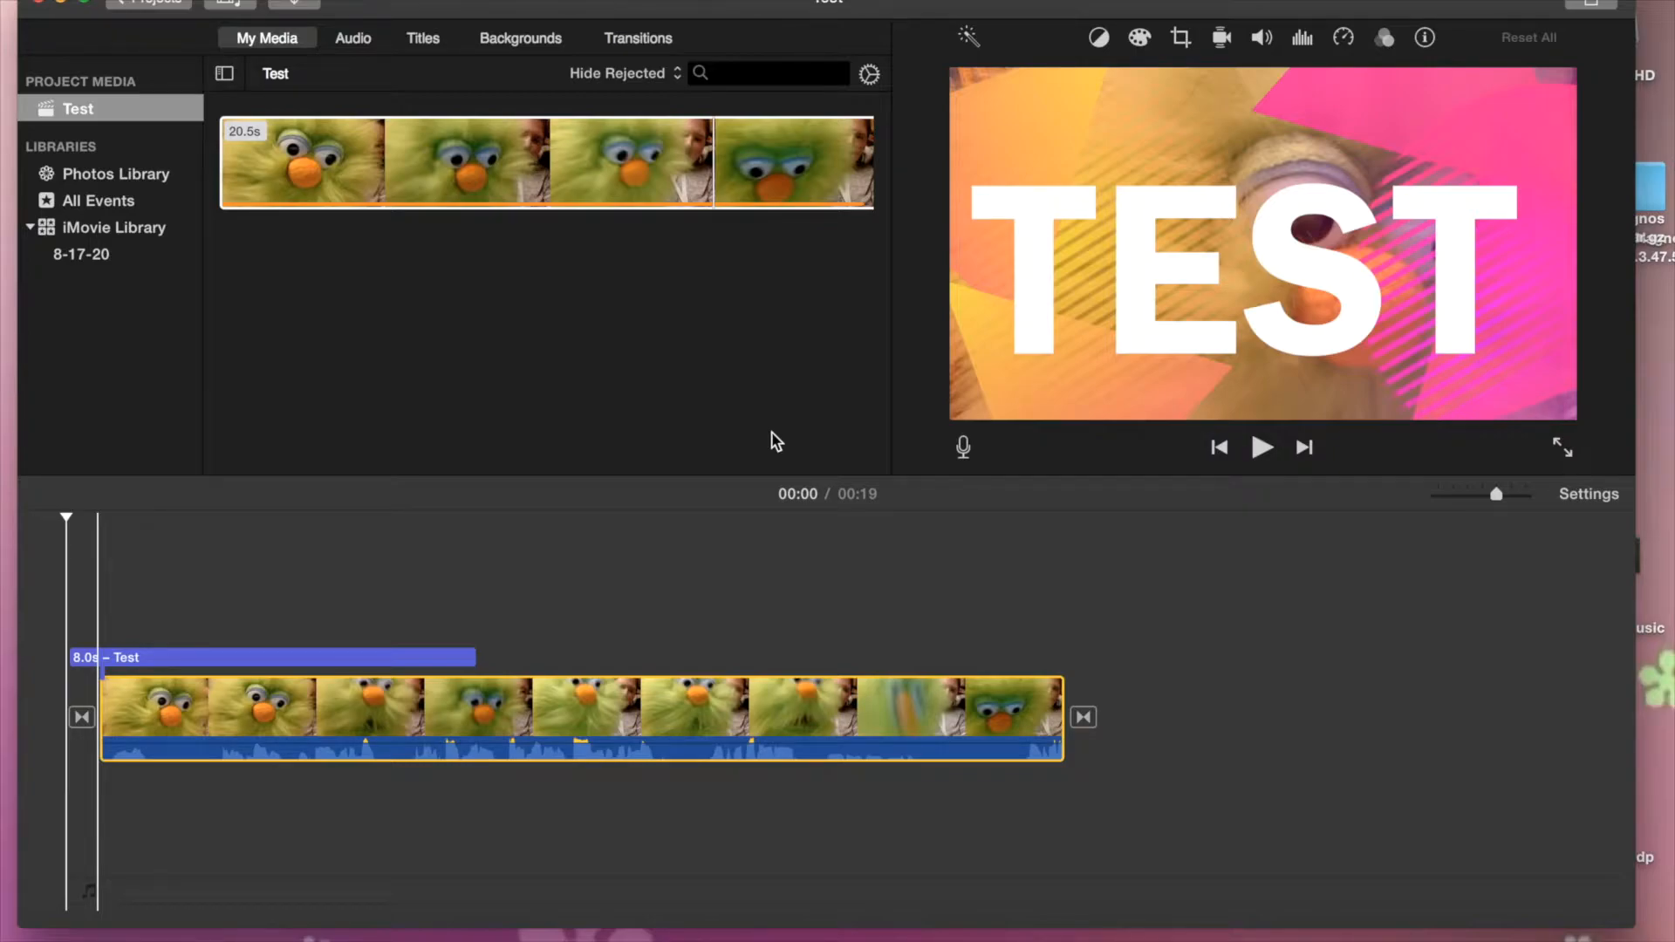
# Import the red "Teacher" speech-bubble JPEG dated Sep 16, 2020 from the Desktop folder into the project media
pyautogui.click(296, 5)
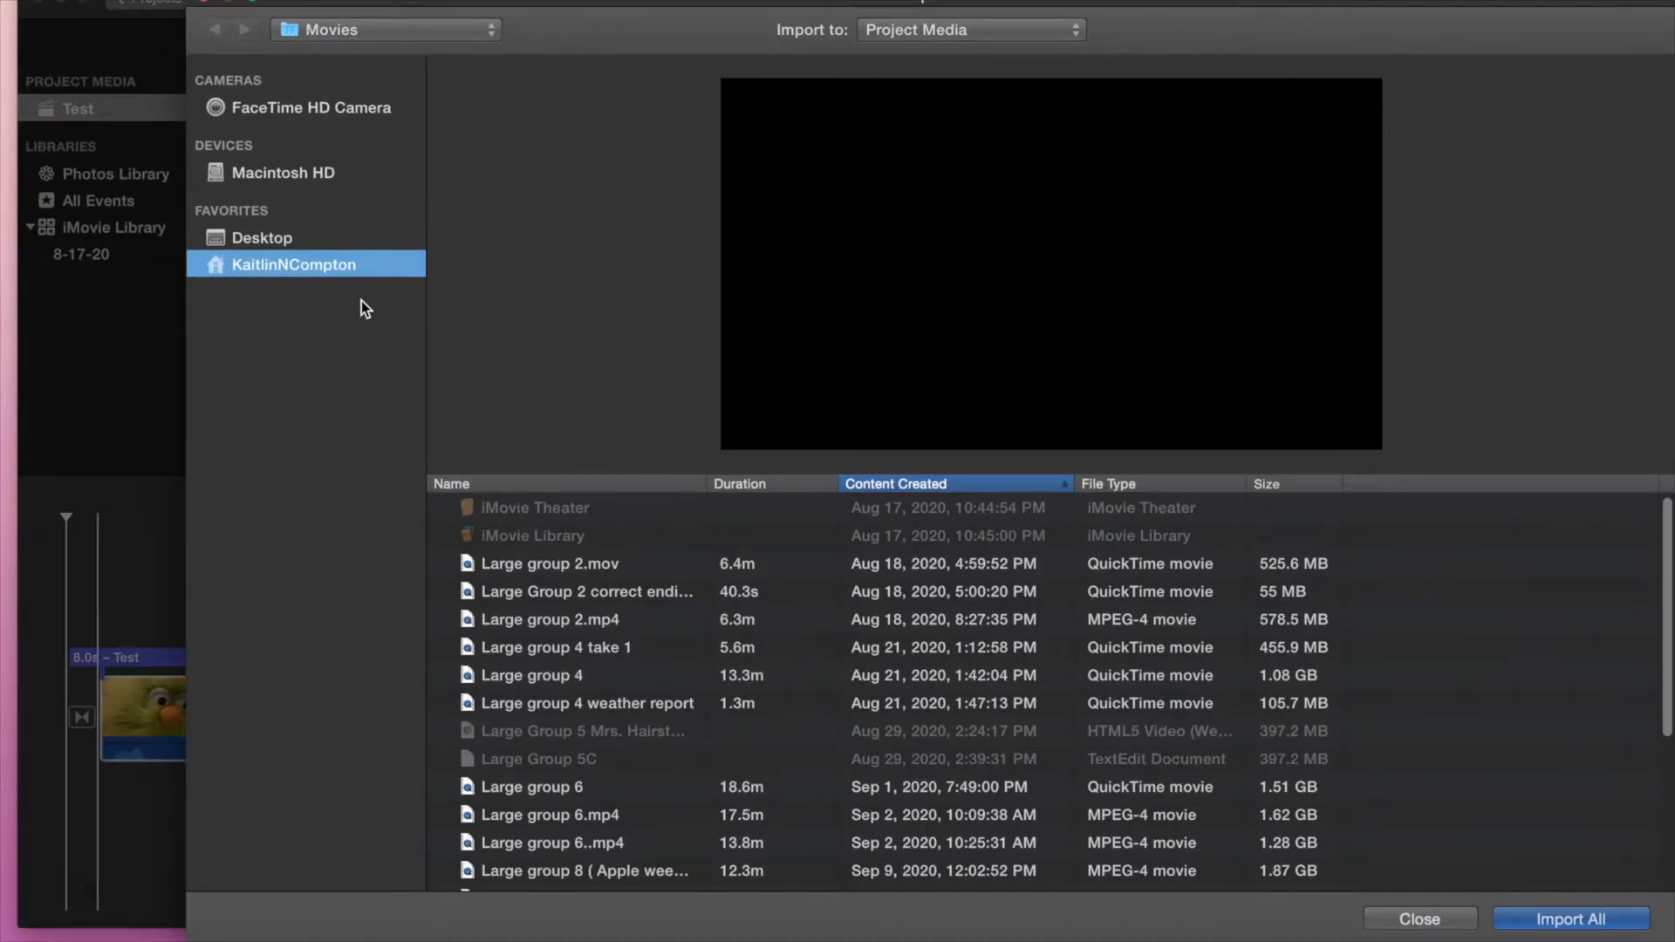
pyautogui.click(269, 230)
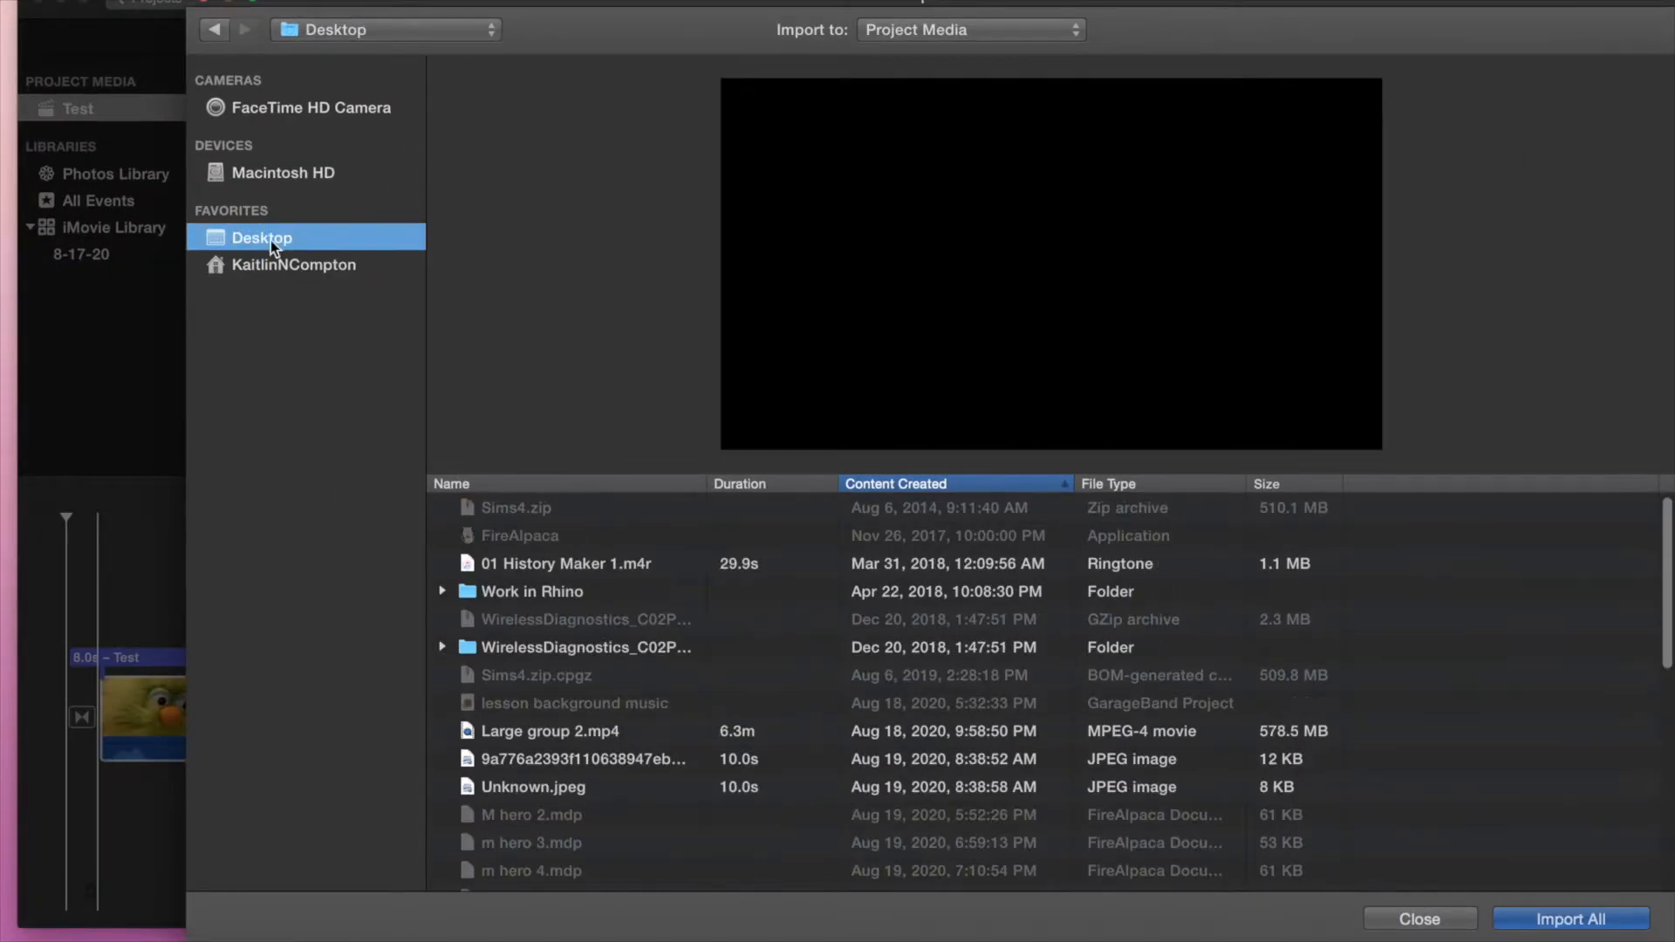
pyautogui.click(291, 264)
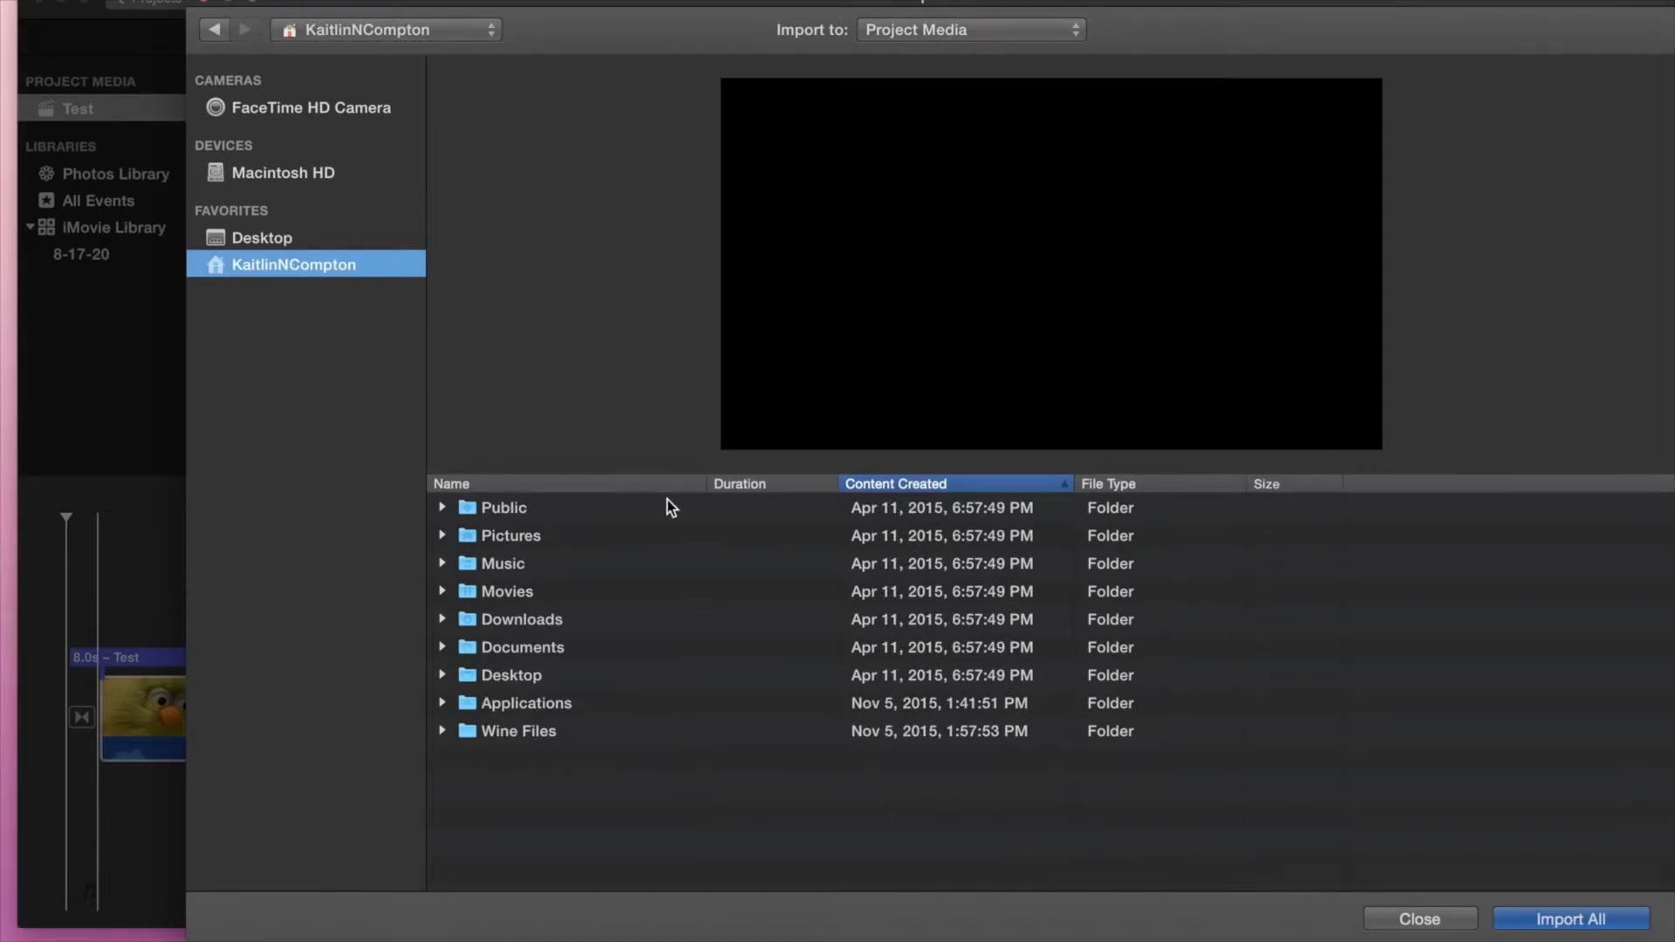
pyautogui.click(515, 677)
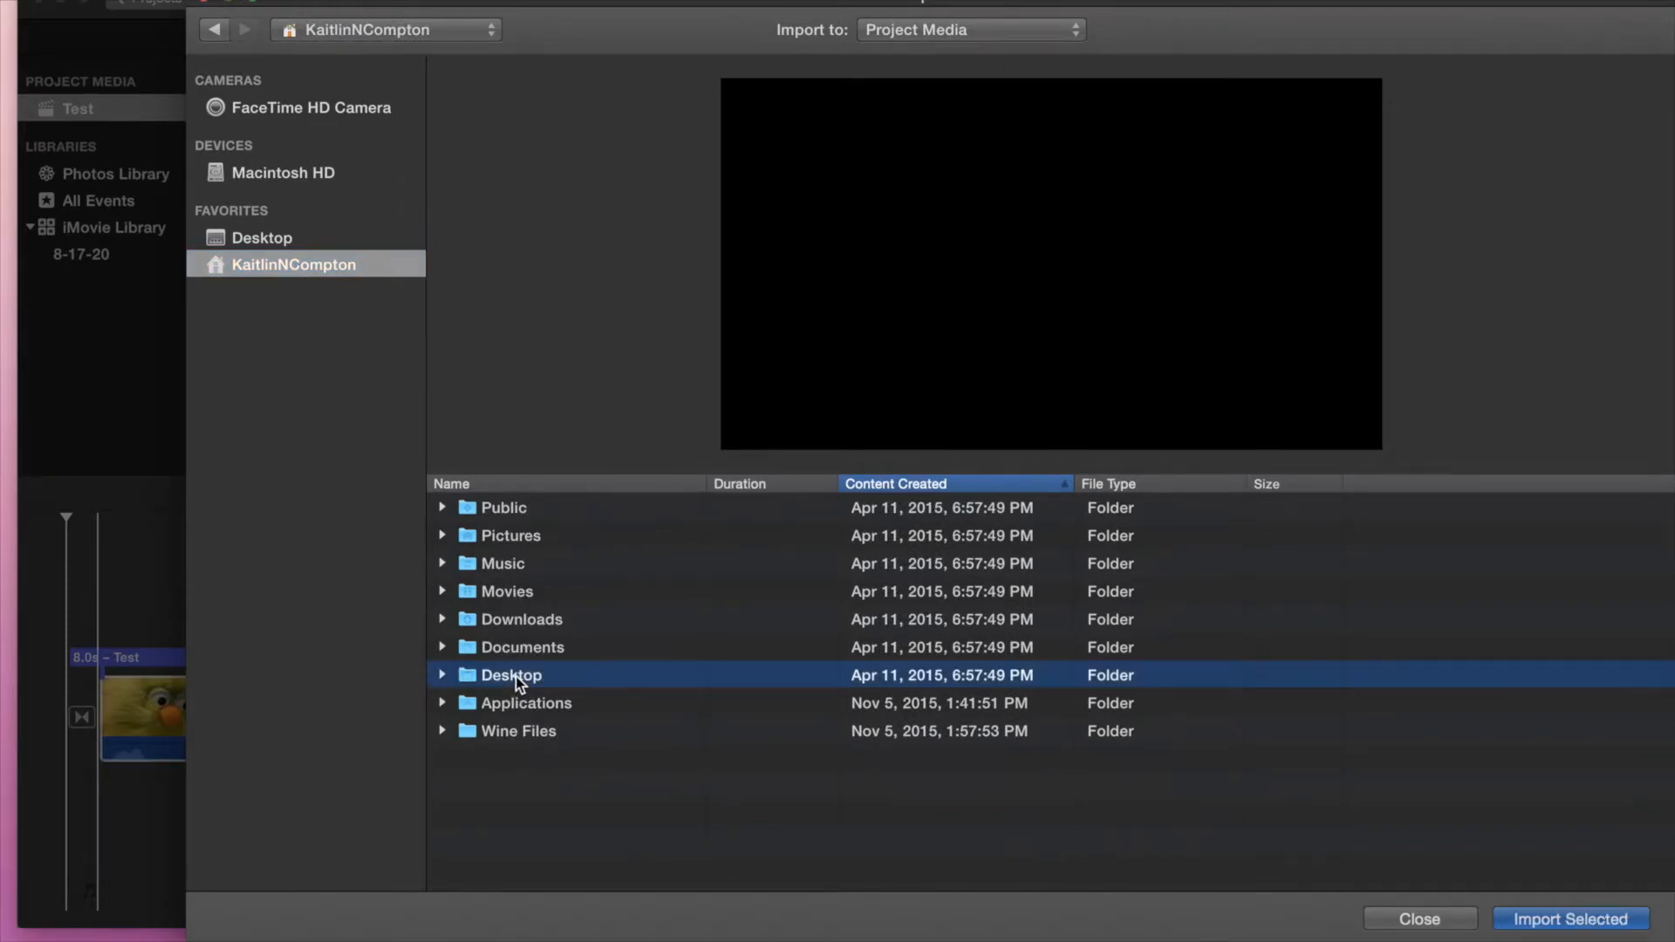
pyautogui.doubleClick(515, 677)
pyautogui.scroll(-10, 731, 699)
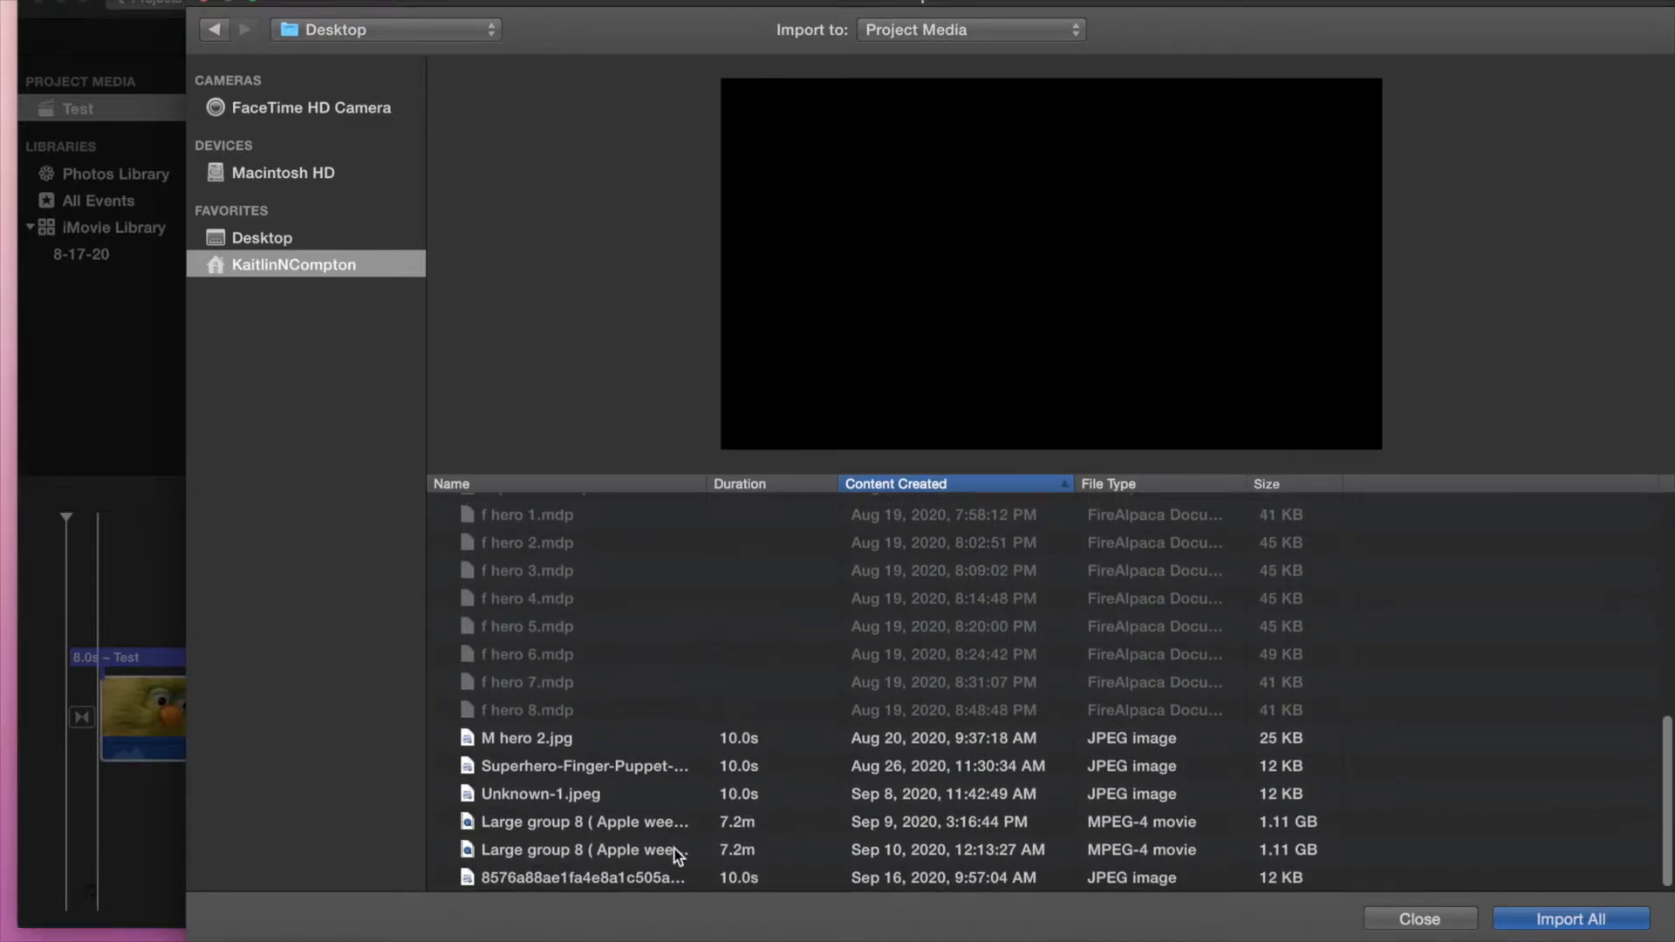
pyautogui.click(637, 878)
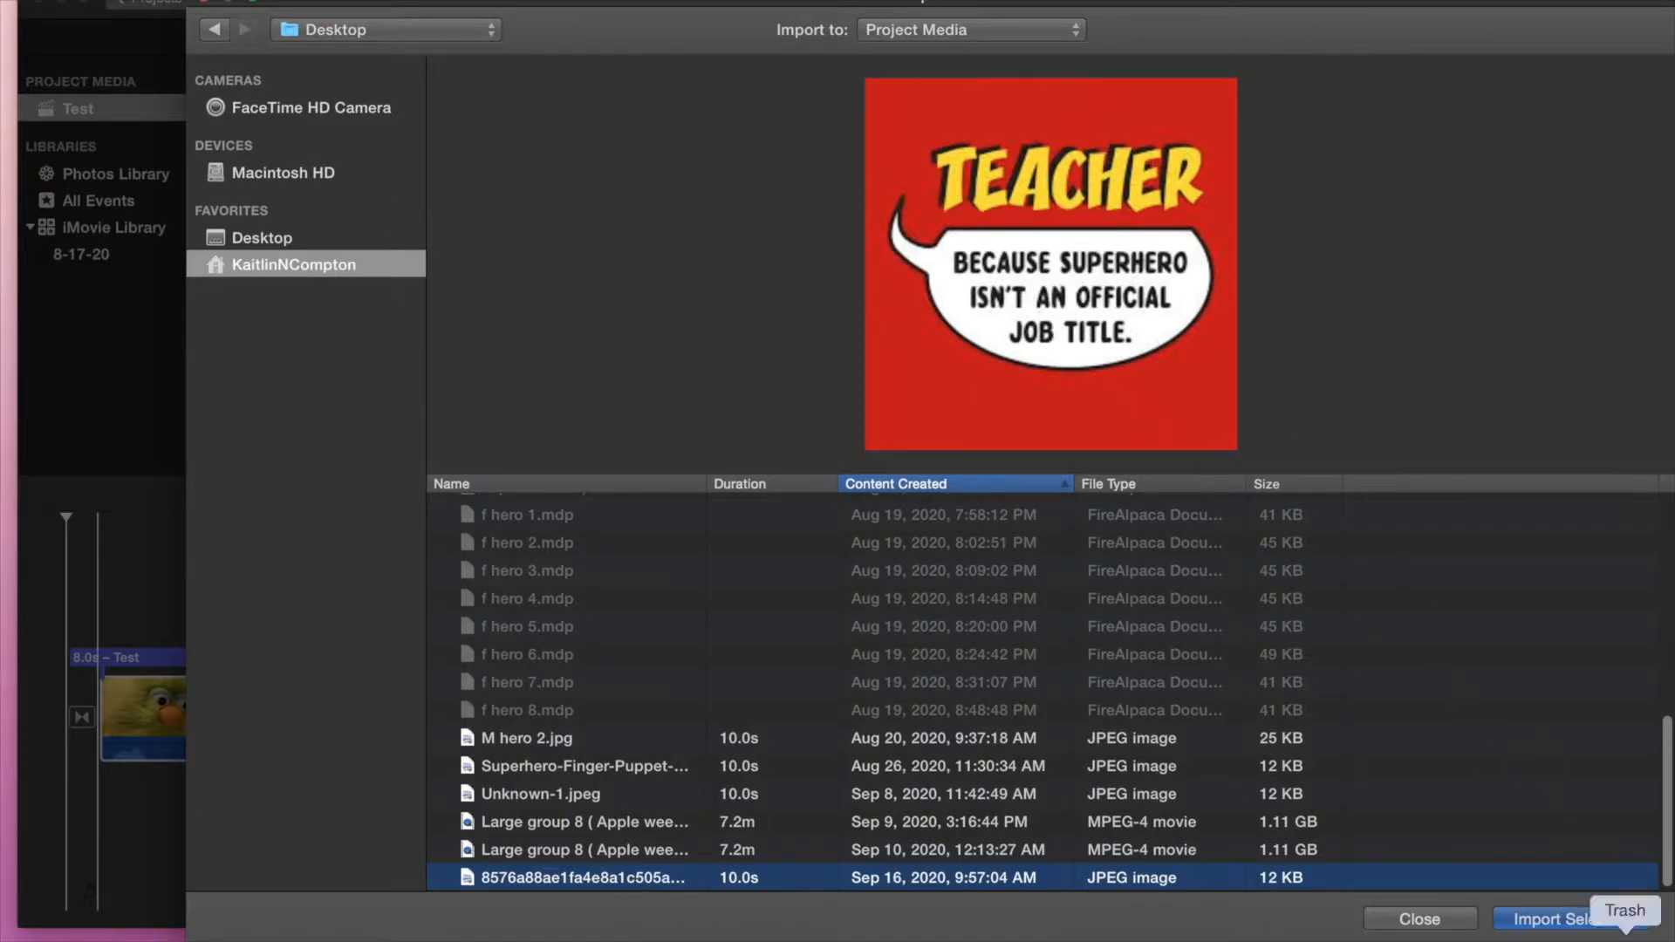
pyautogui.click(1584, 925)
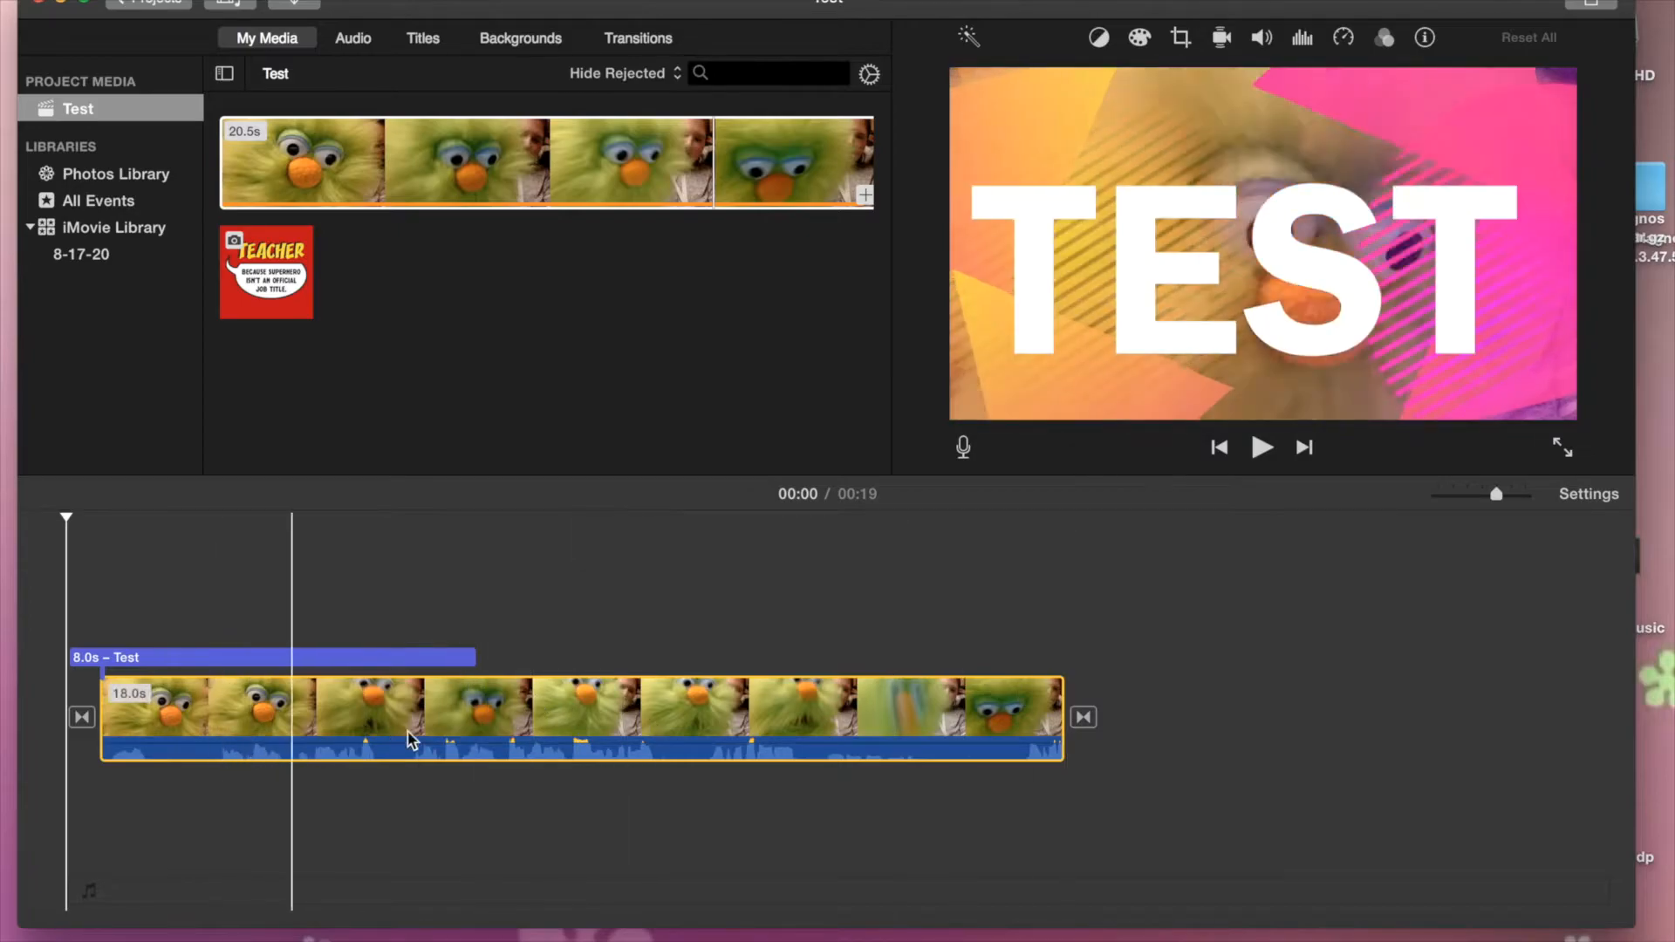
# Preview the opening title from near the start of the timeline and pause after a few seconds
pyautogui.moveTo(1498, 494); pyautogui.dragTo(1487, 531)
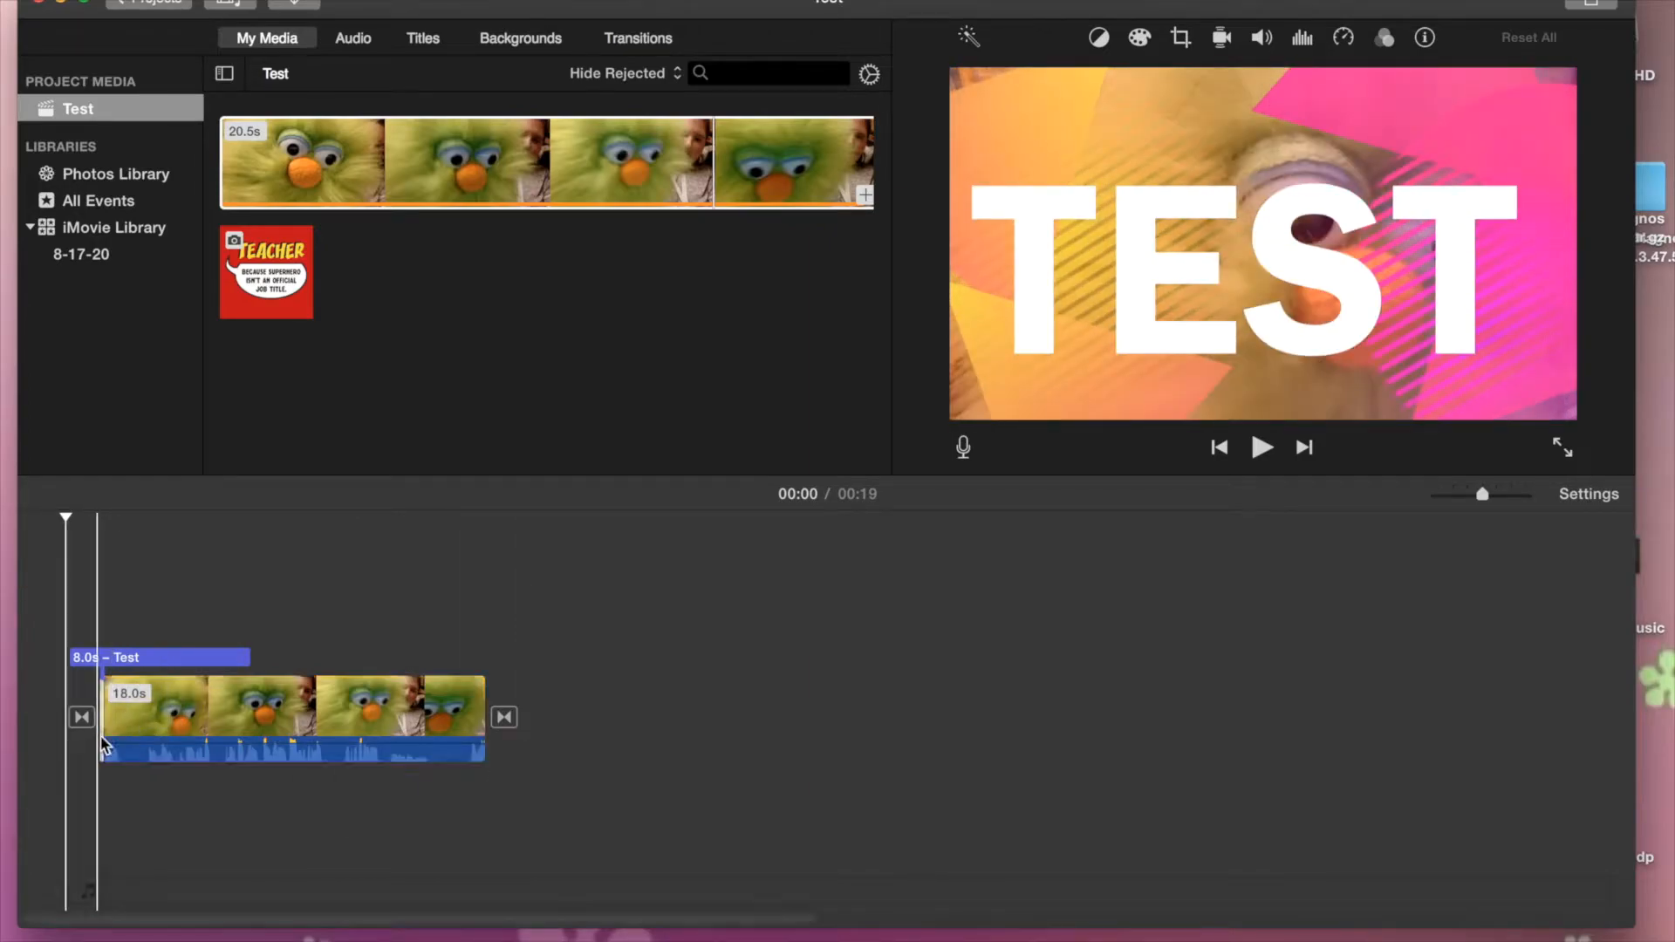
pyautogui.click(88, 766)
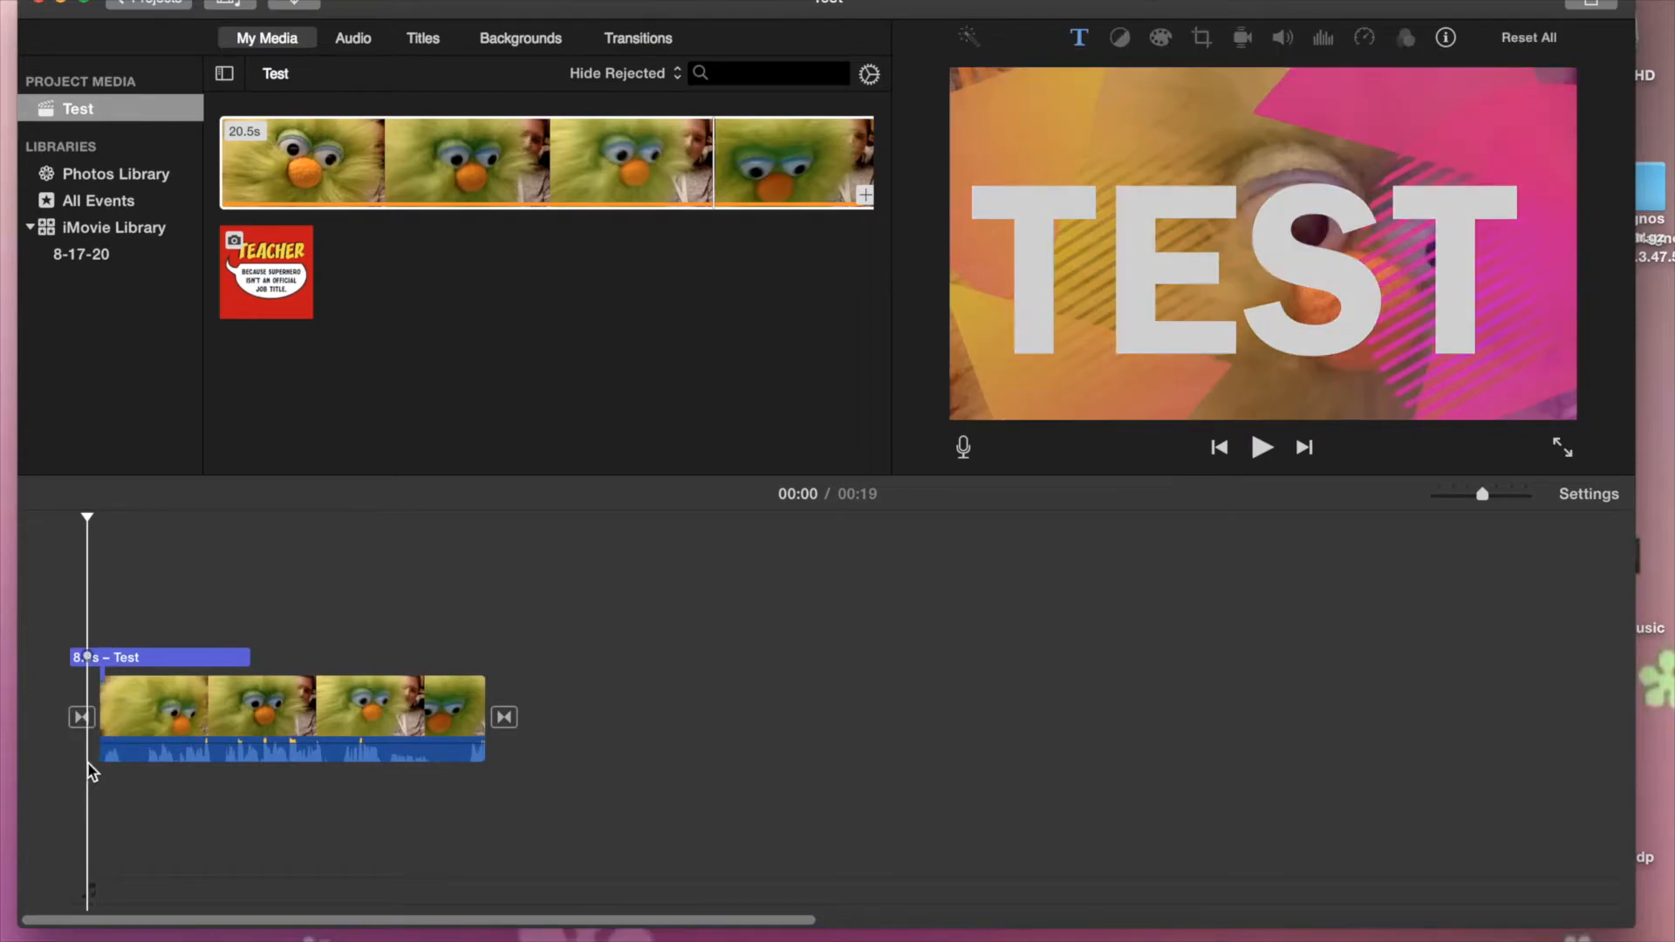
pyautogui.click(1265, 448)
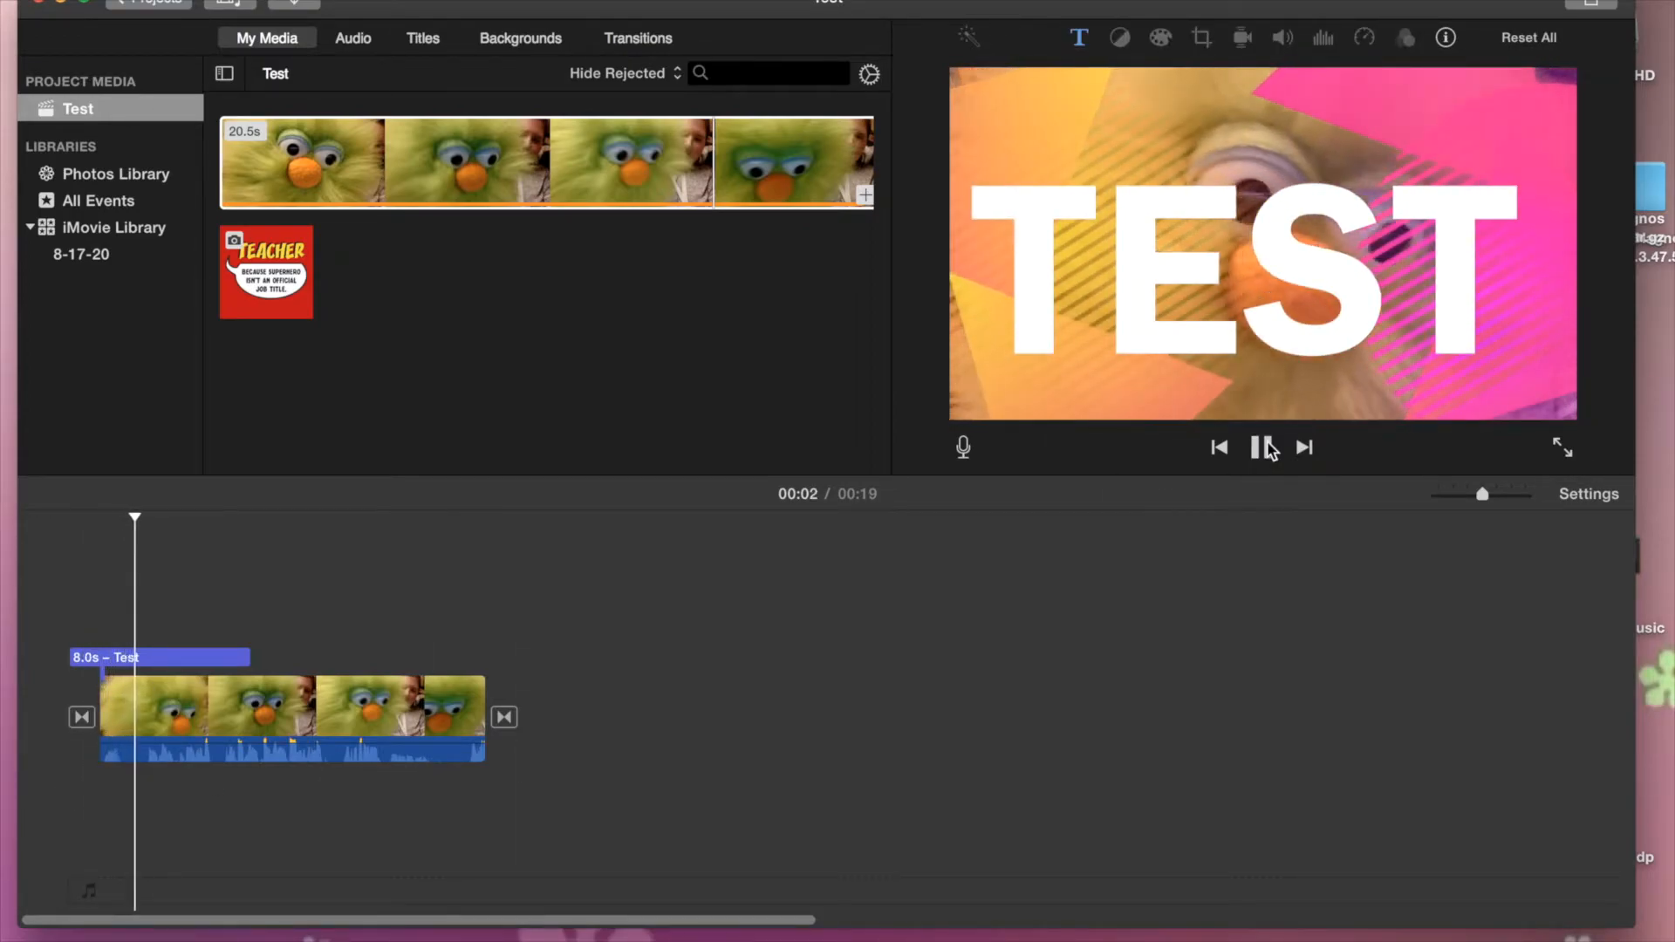
pyautogui.click(1265, 447)
# Split the puppet clip in the timeline near its beginning, at about 00:01
pyautogui.moveTo(142, 517); pyautogui.dragTo(97, 518)
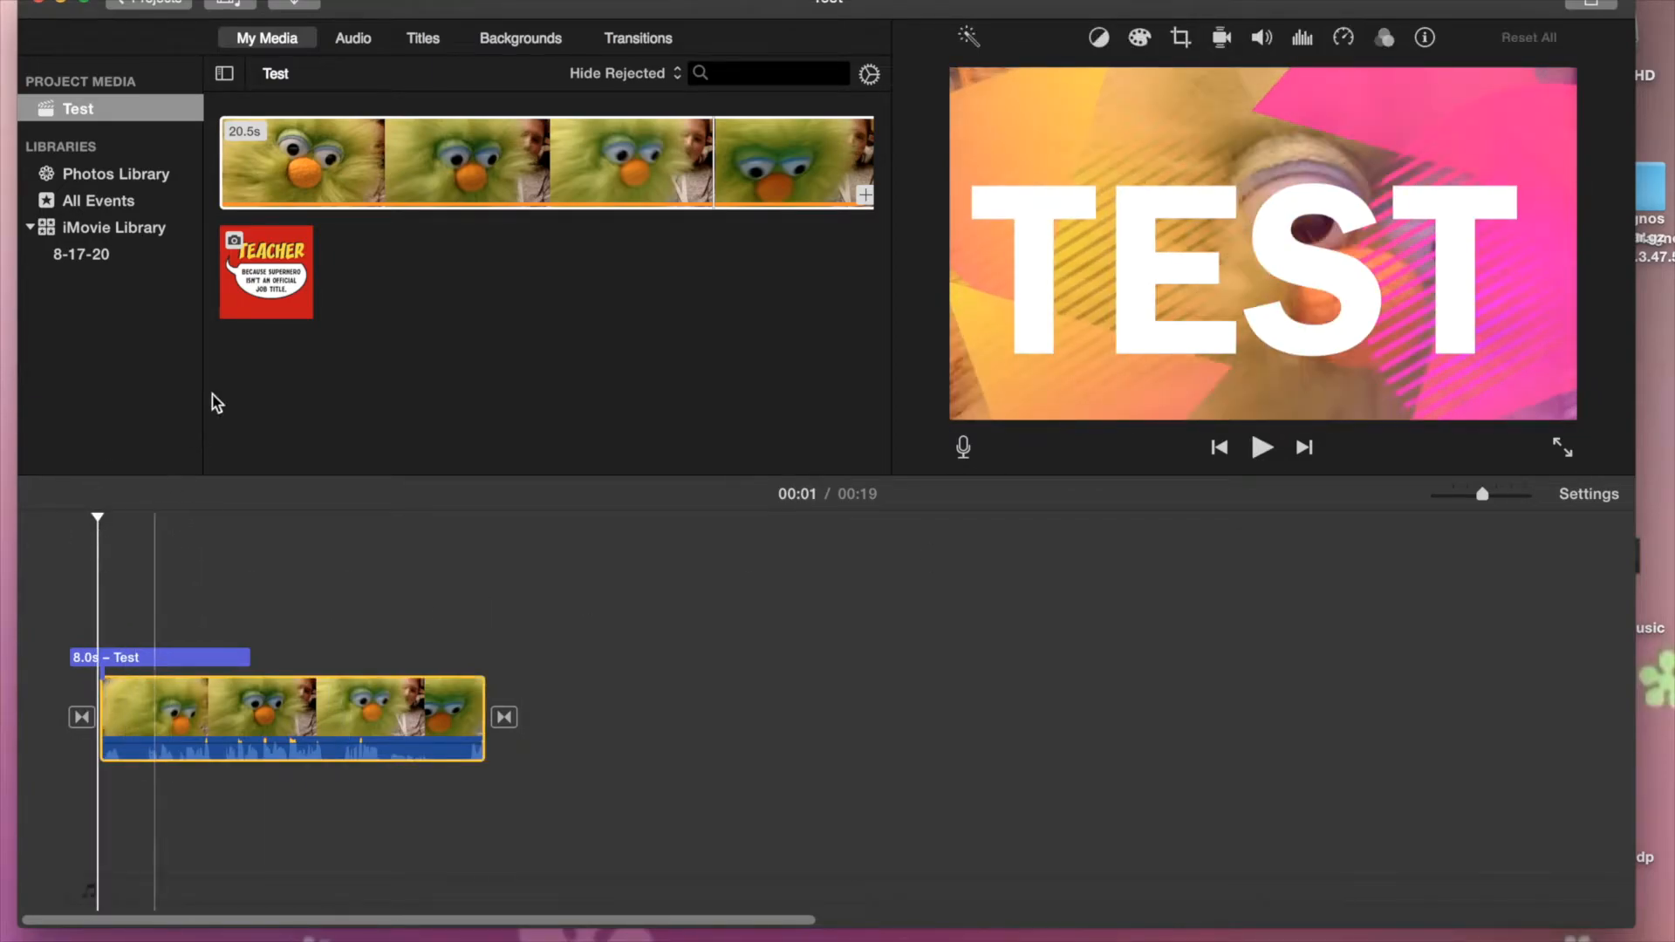
pyautogui.click(101, 516)
pyautogui.moveTo(102, 518); pyautogui.dragTo(111, 516)
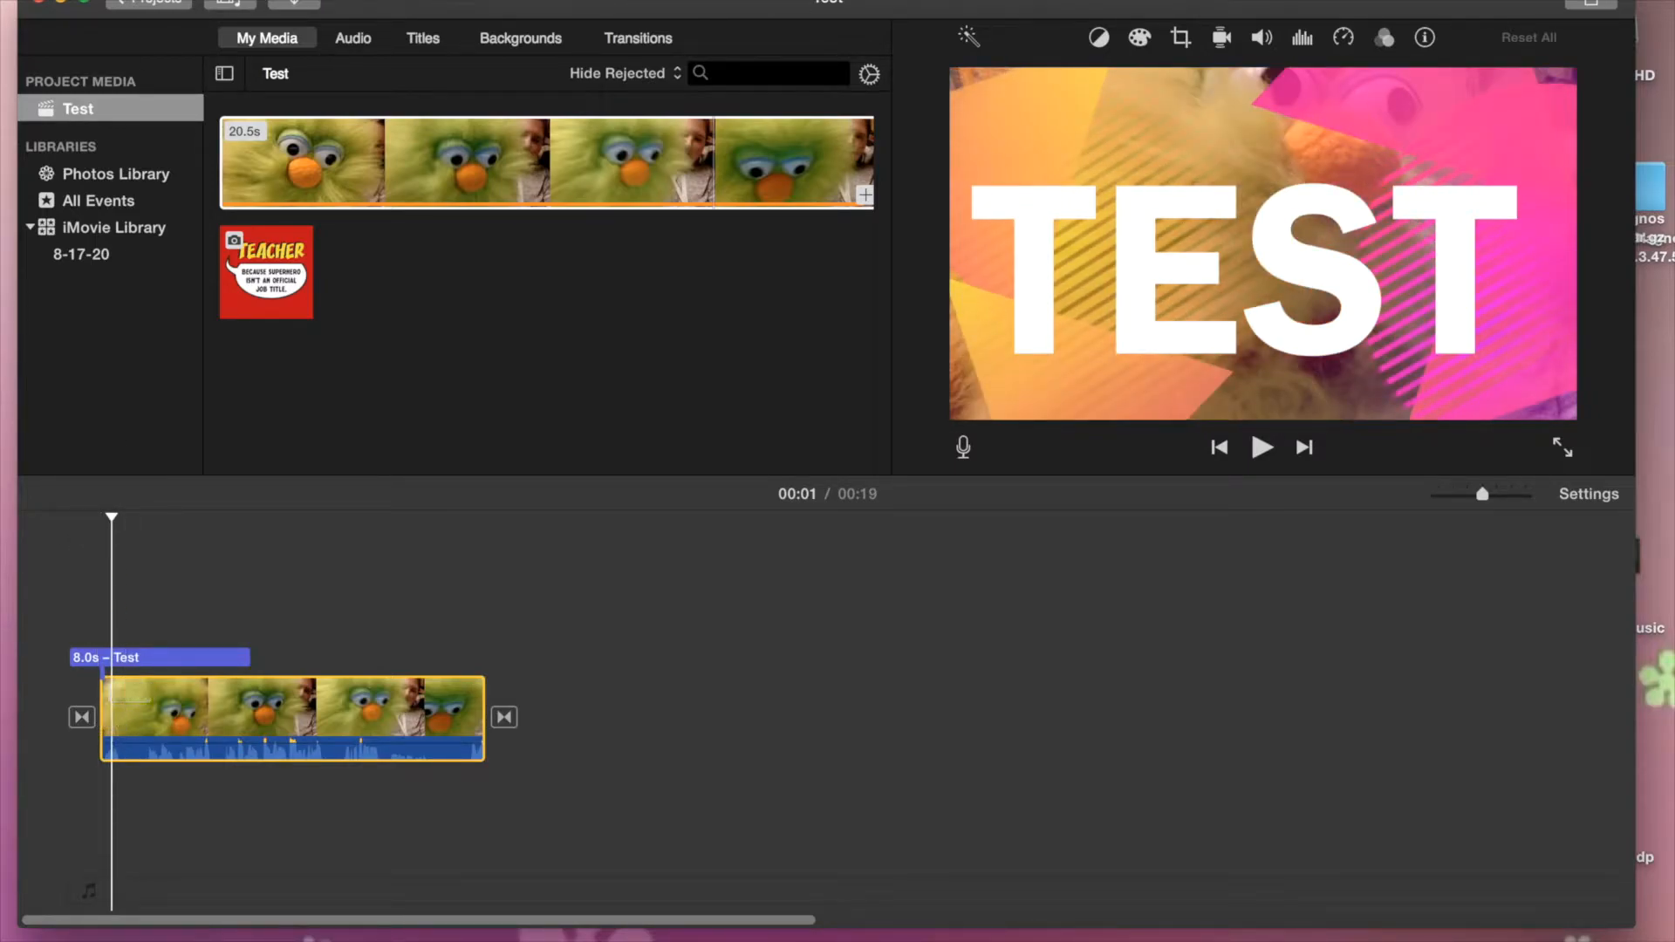
pyautogui.click(323, 0)
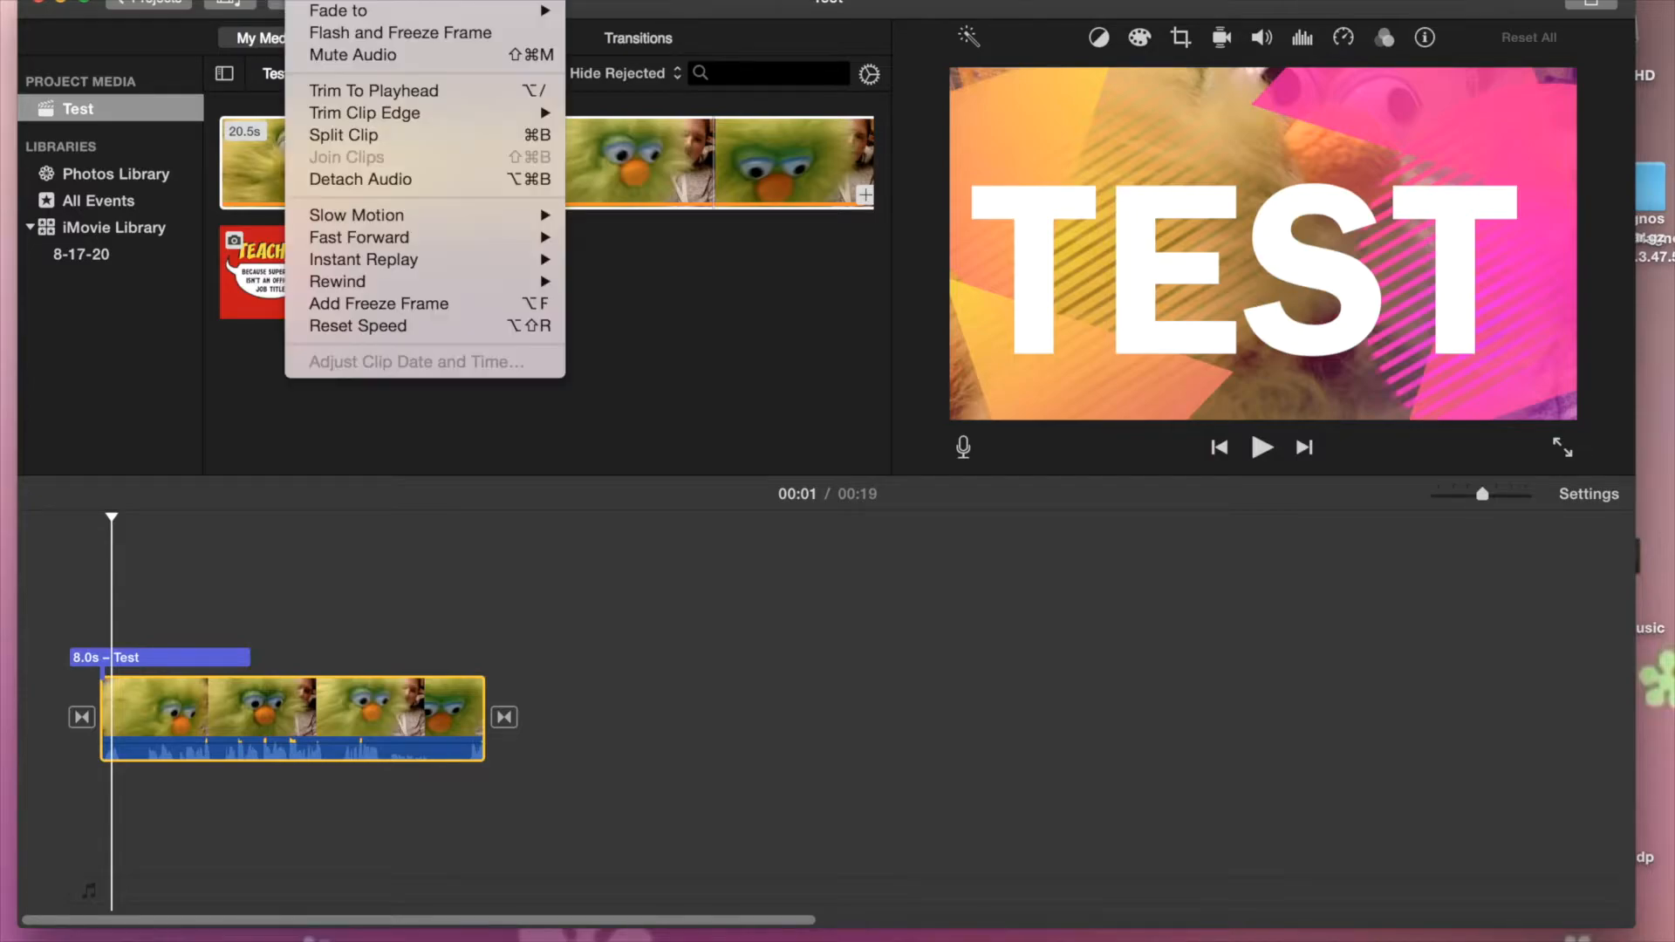
pyautogui.click(385, 135)
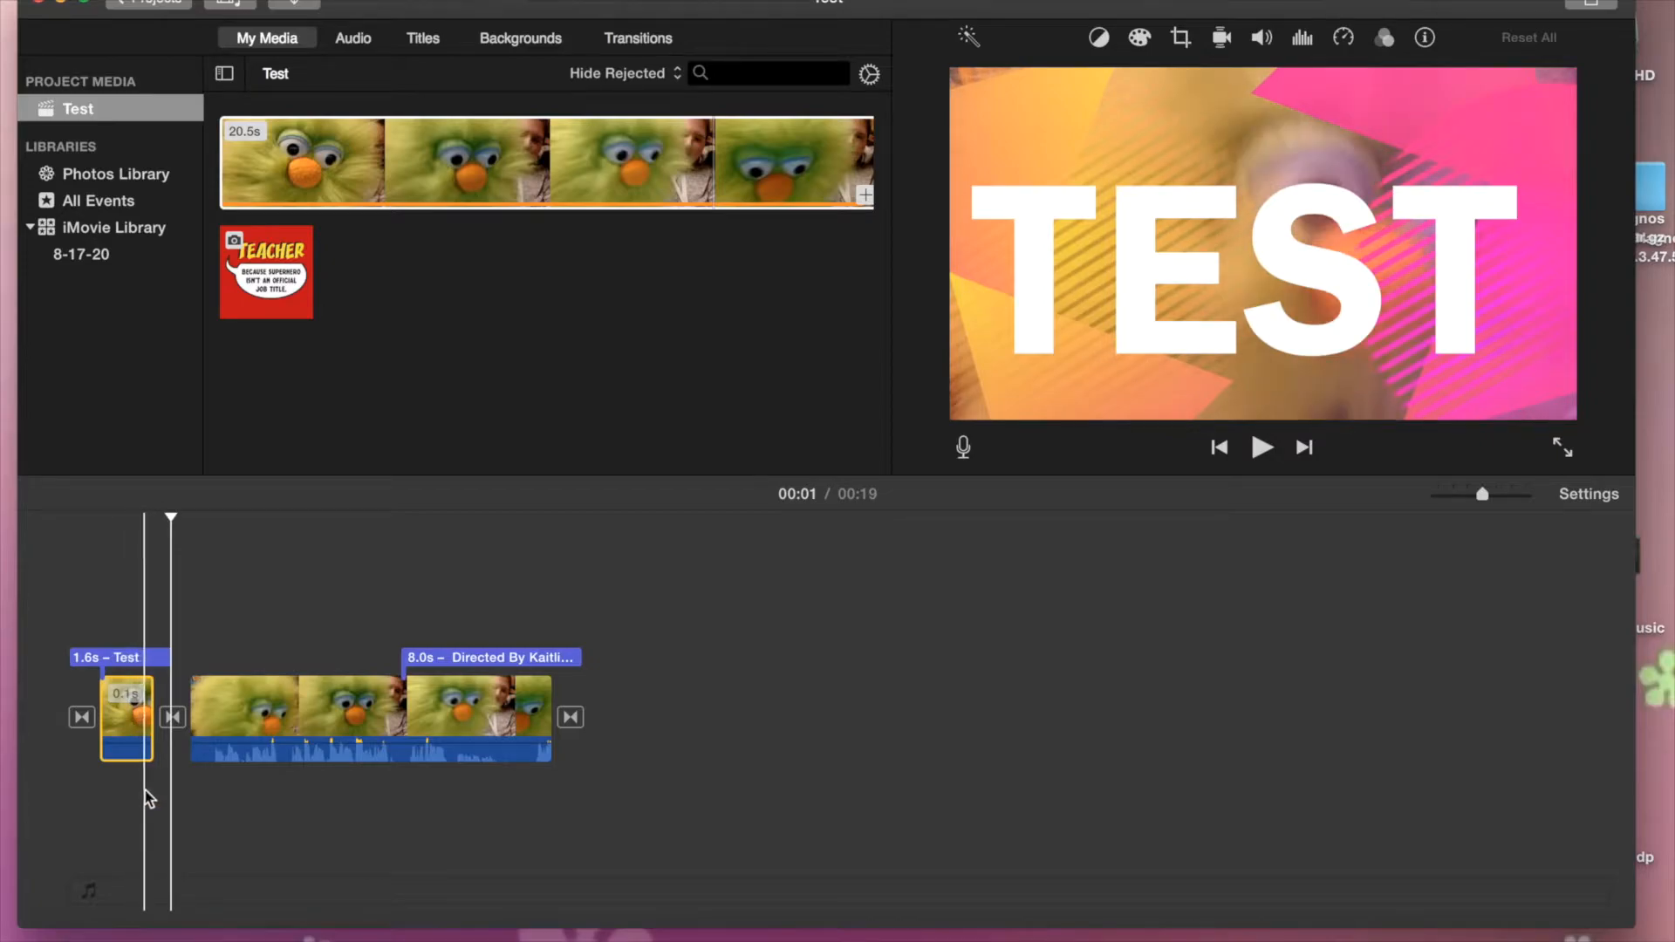
# Delete the short split-off opening piece of the puppet clip and lower the remaining clip's volume
pyautogui.press('Delete')
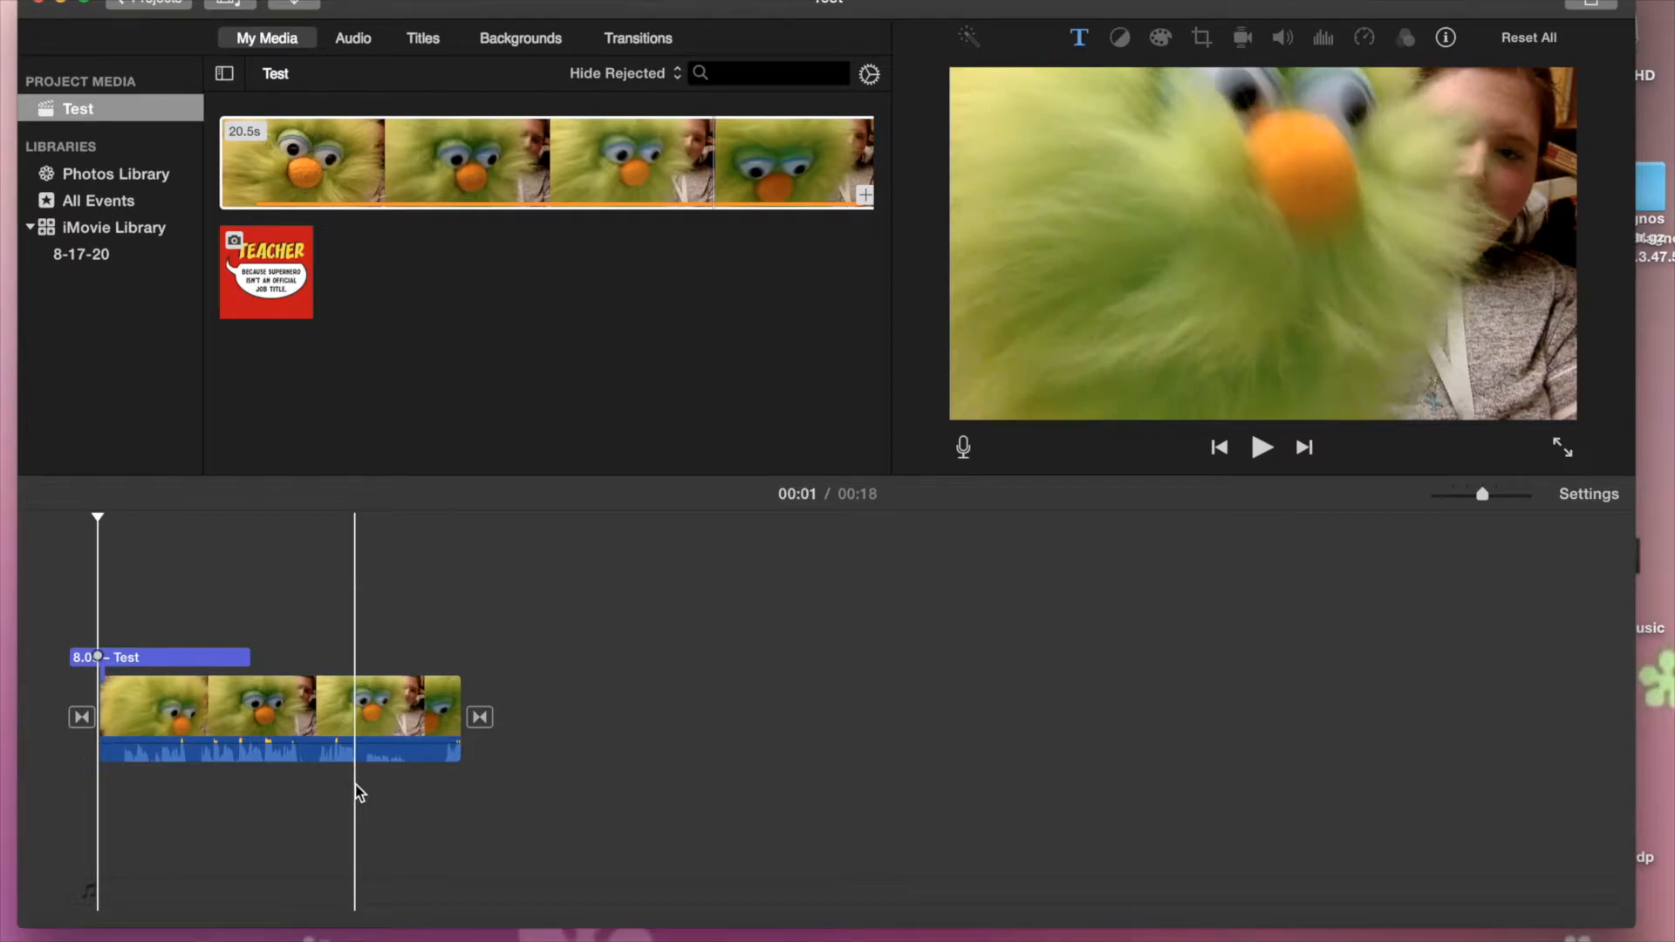
pyautogui.click(397, 748)
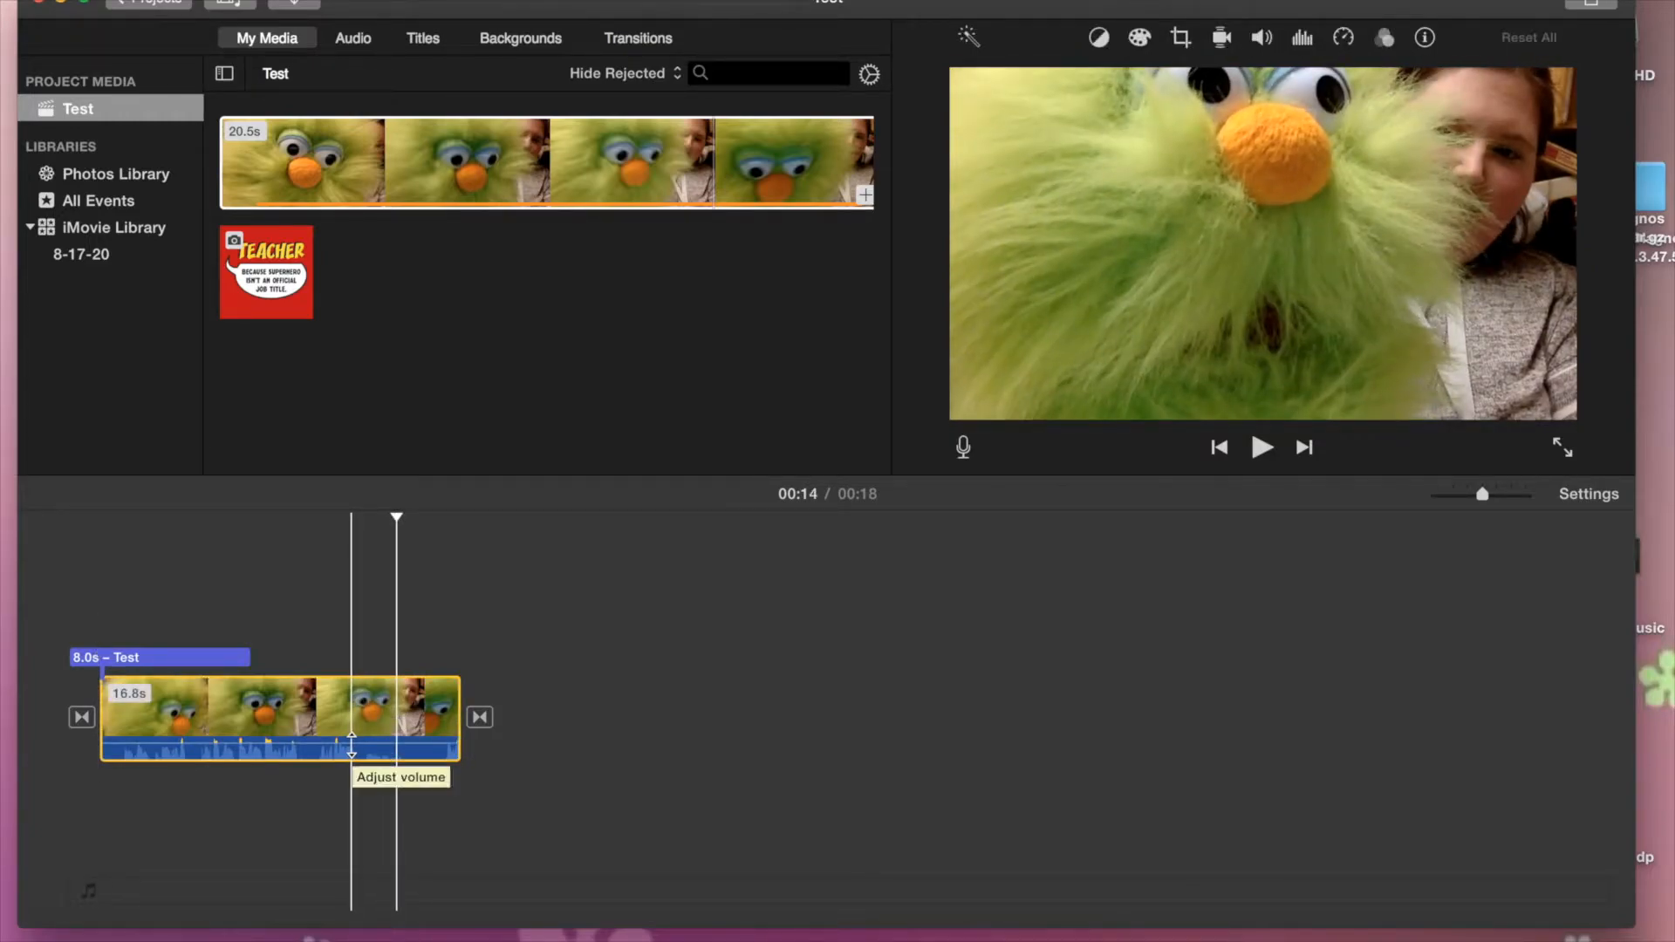
pyautogui.moveTo(352, 746); pyautogui.dragTo(353, 751)
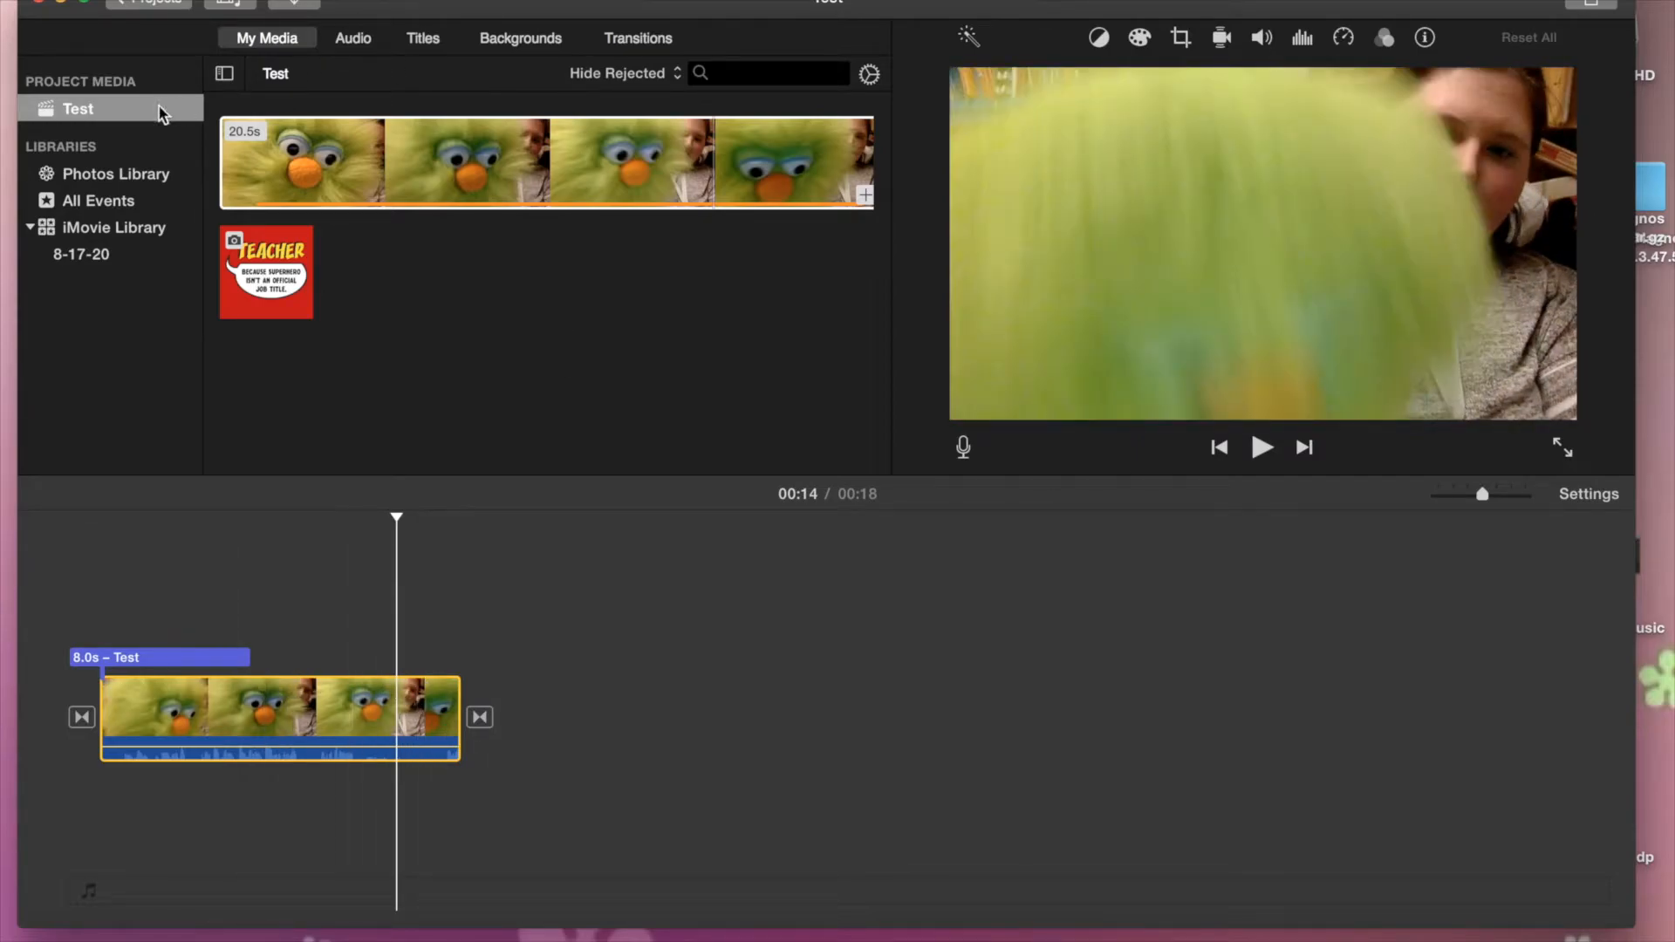
# Import the number-card video IMG-3404.MOV from the Downloads folder into the project media
pyautogui.click(311, 3)
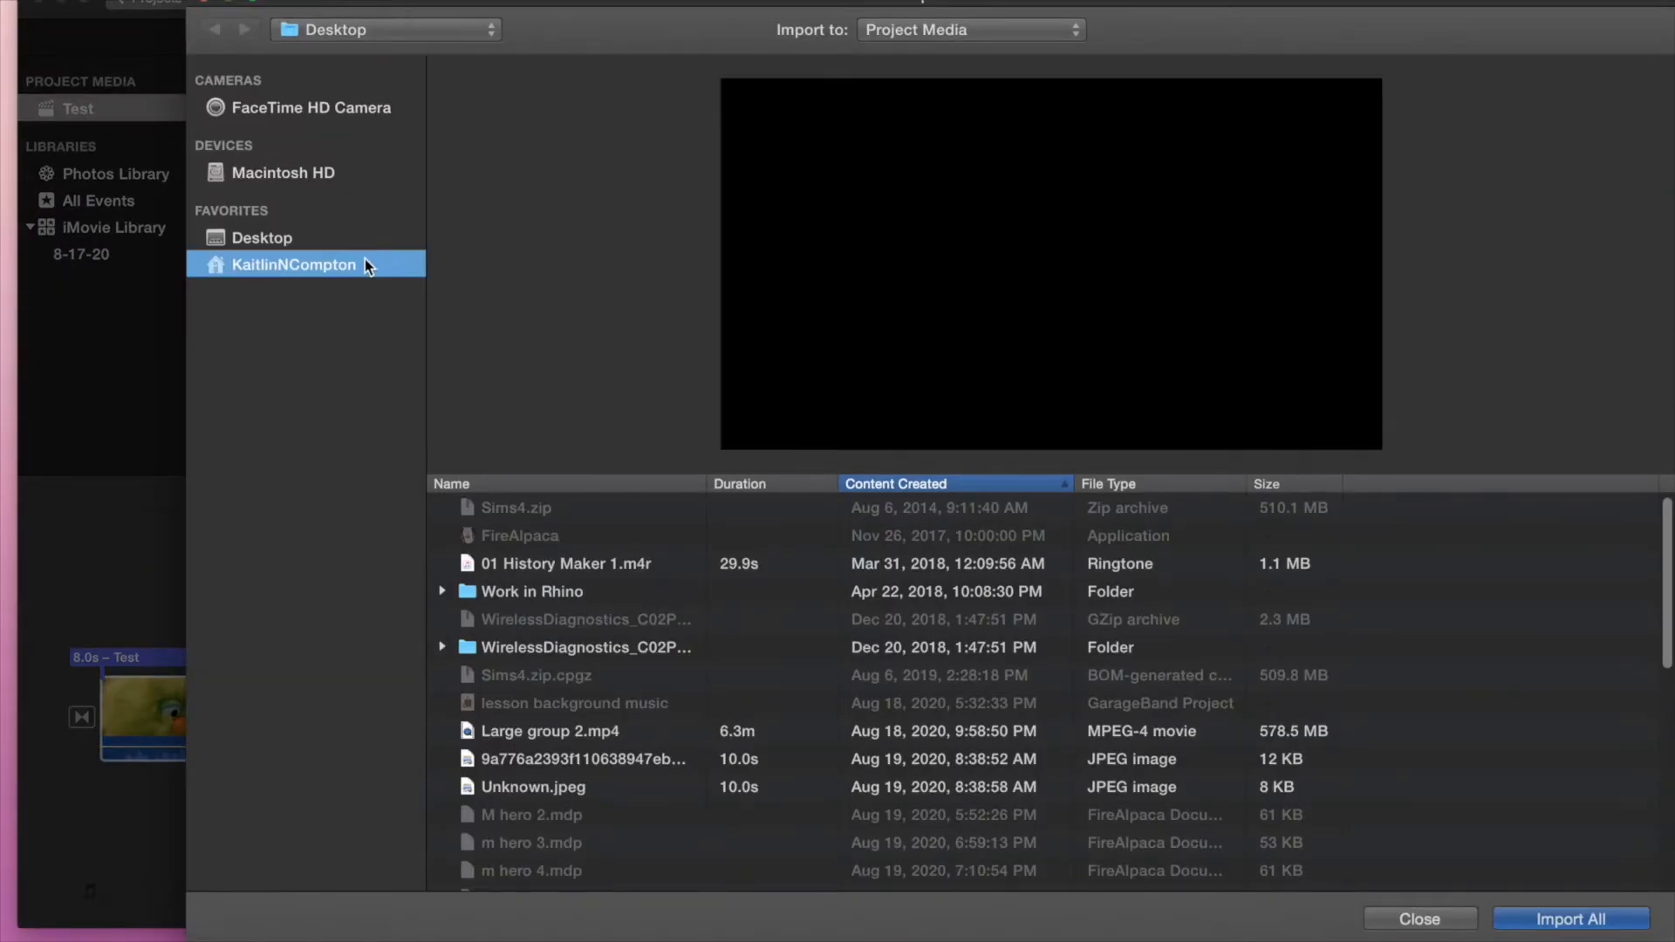
pyautogui.click(283, 244)
pyautogui.click(296, 260)
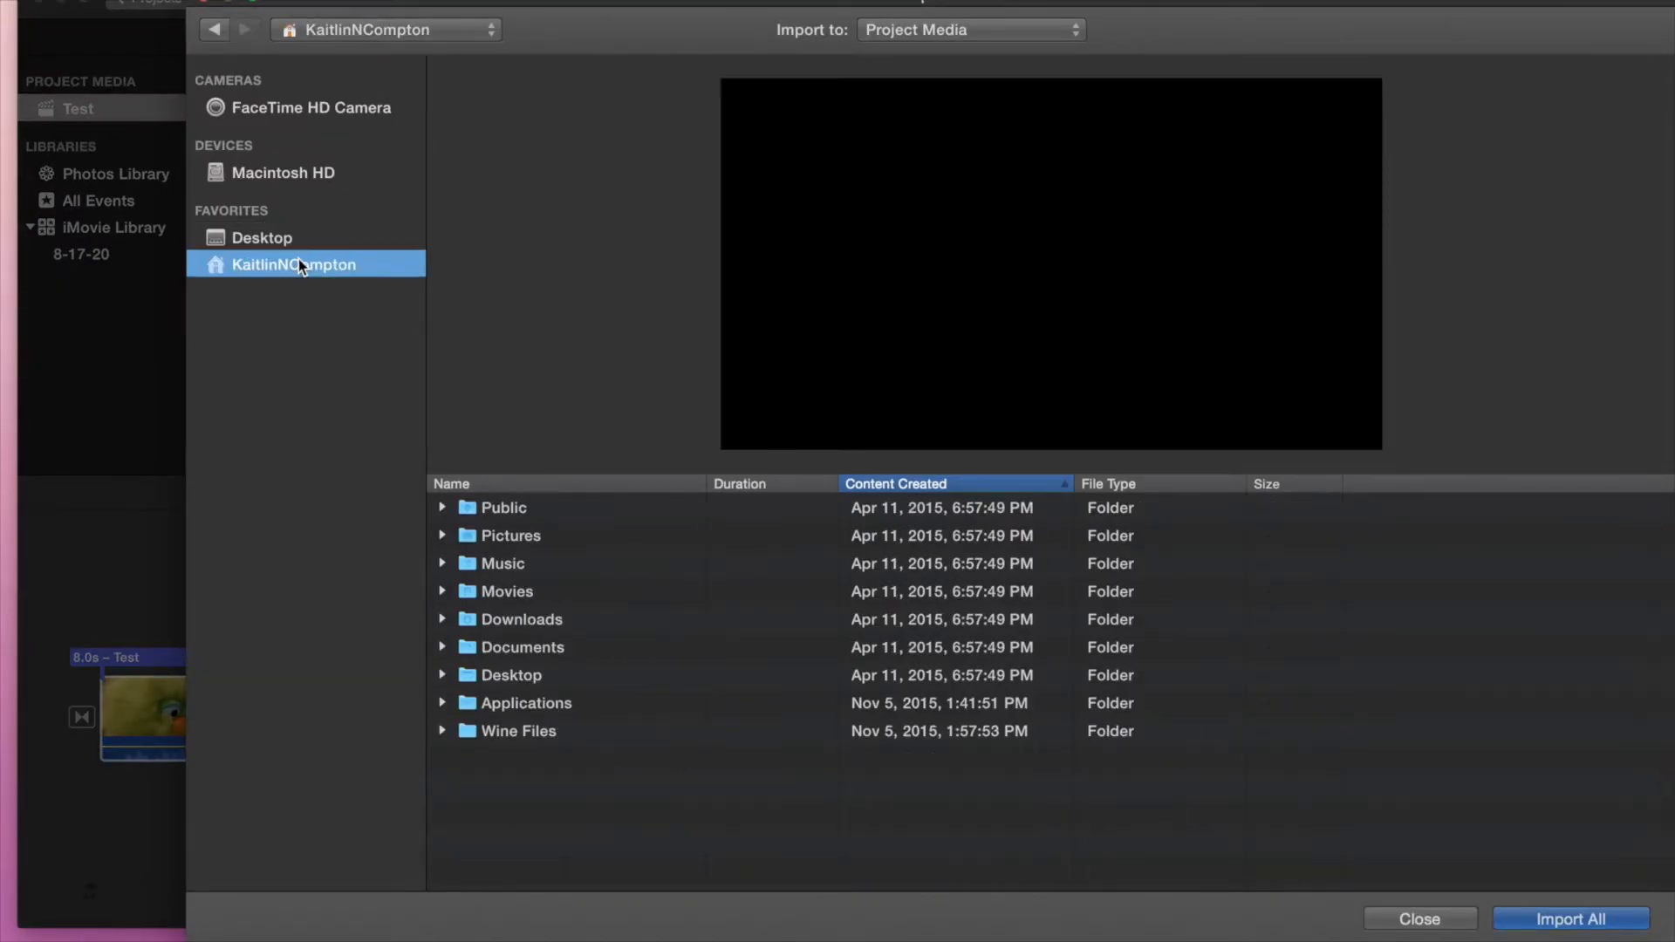
pyautogui.click(528, 594)
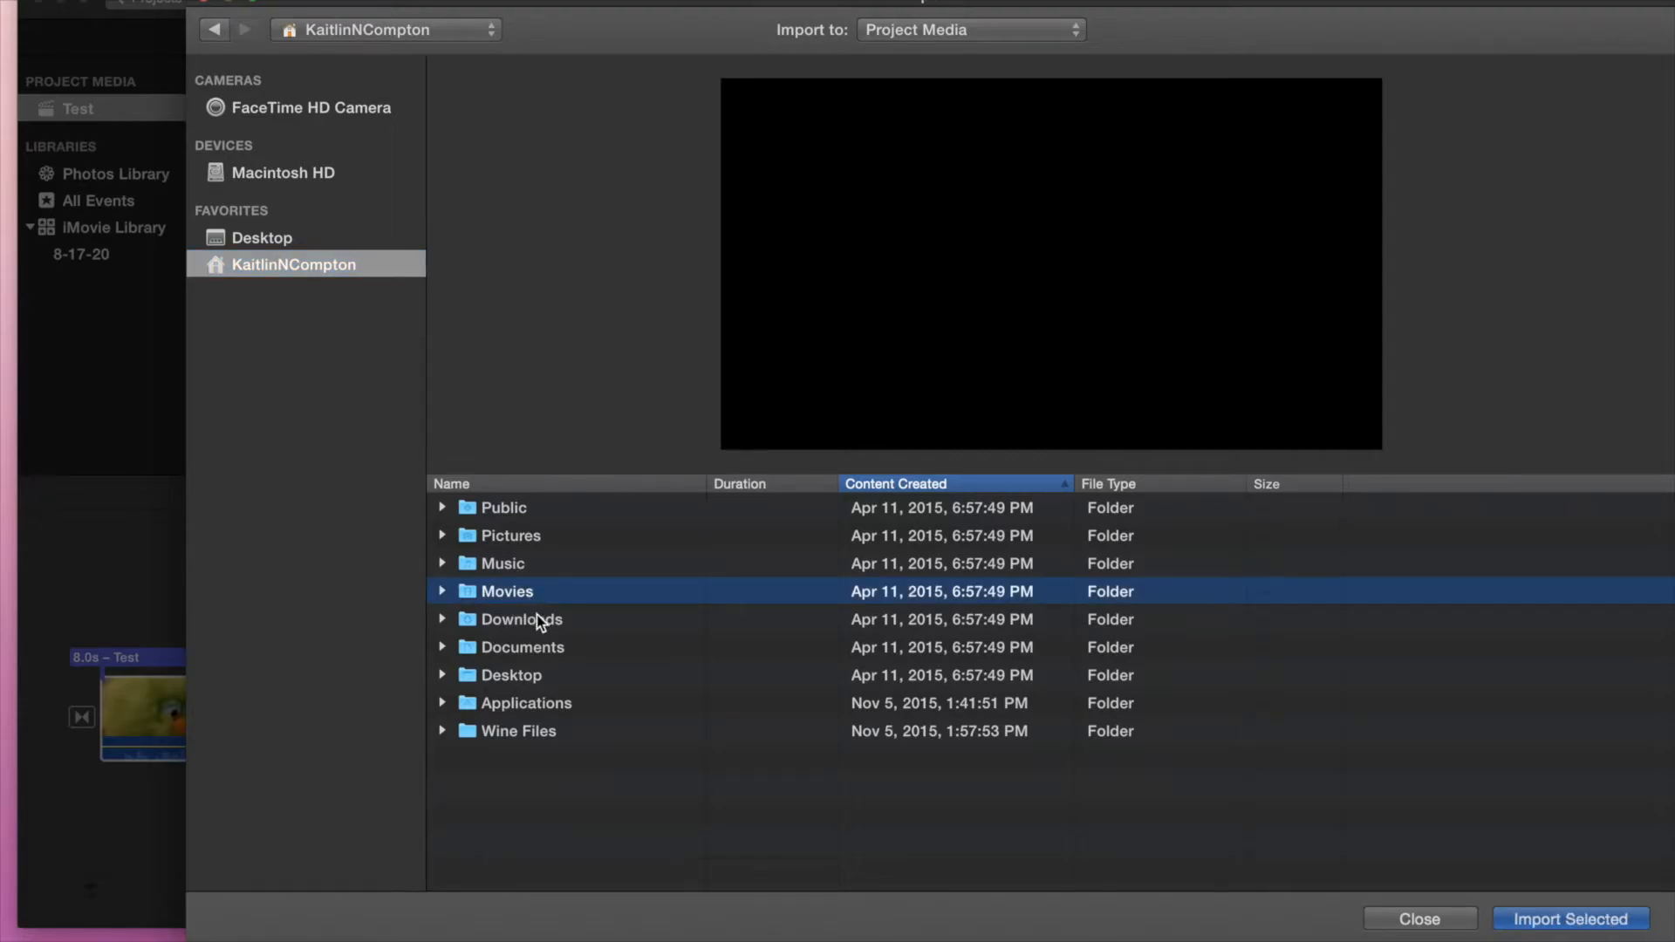
pyautogui.doubleClick(536, 614)
pyautogui.scroll(-20, 660, 681)
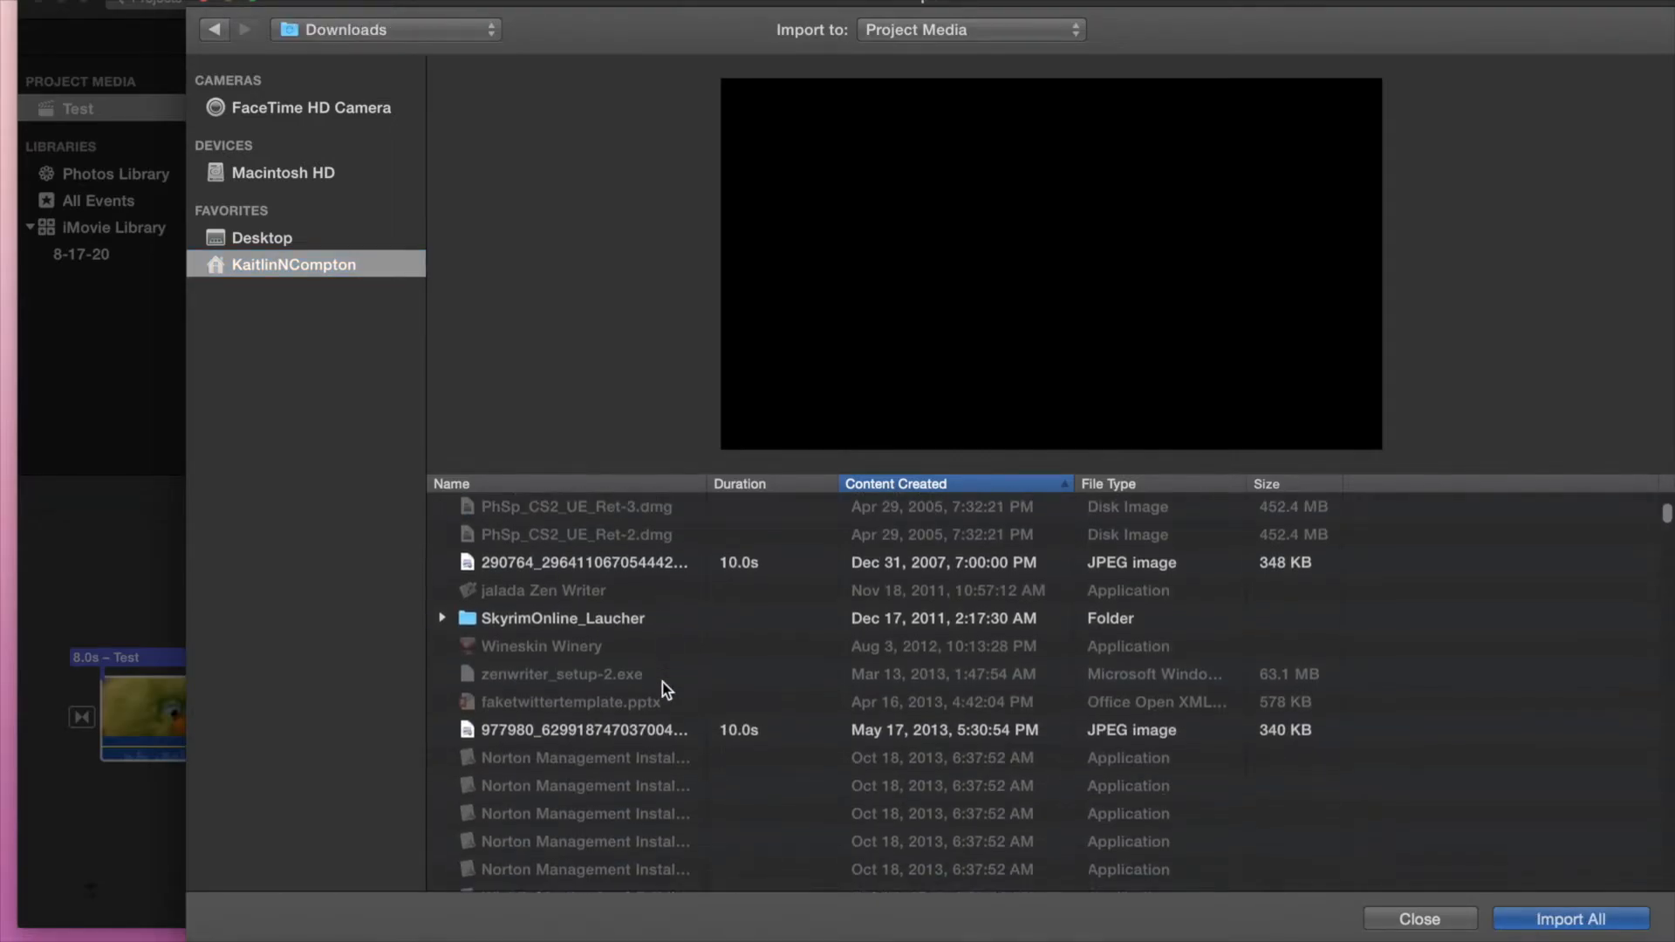
pyautogui.scroll(-20, 663, 682)
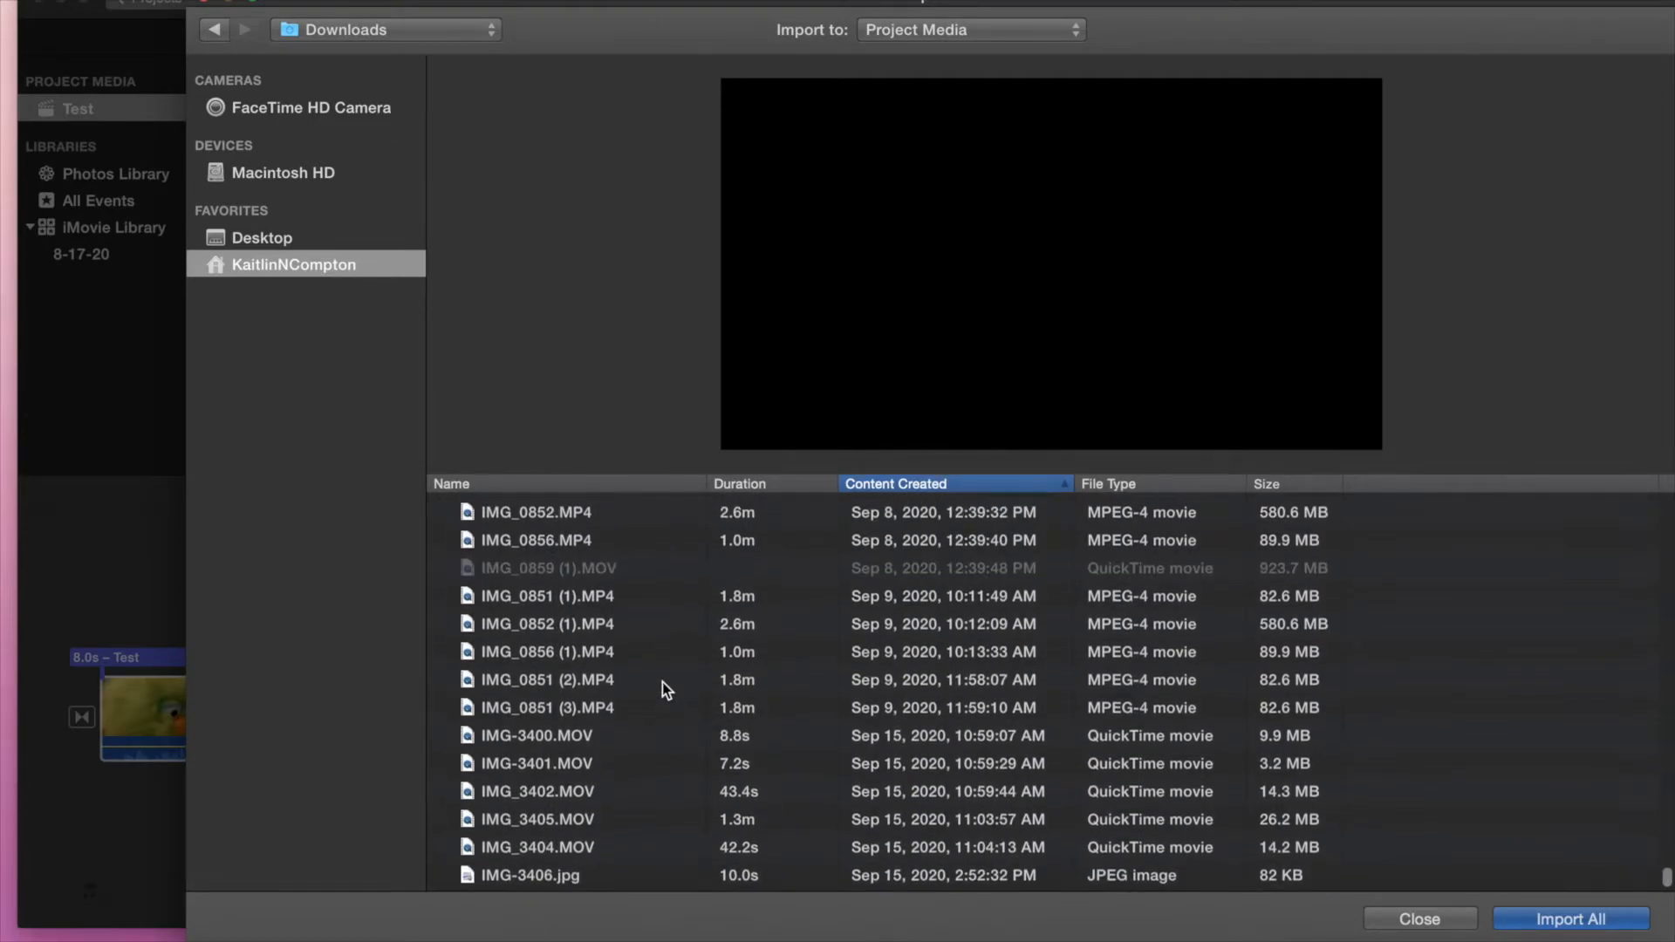
pyautogui.click(601, 854)
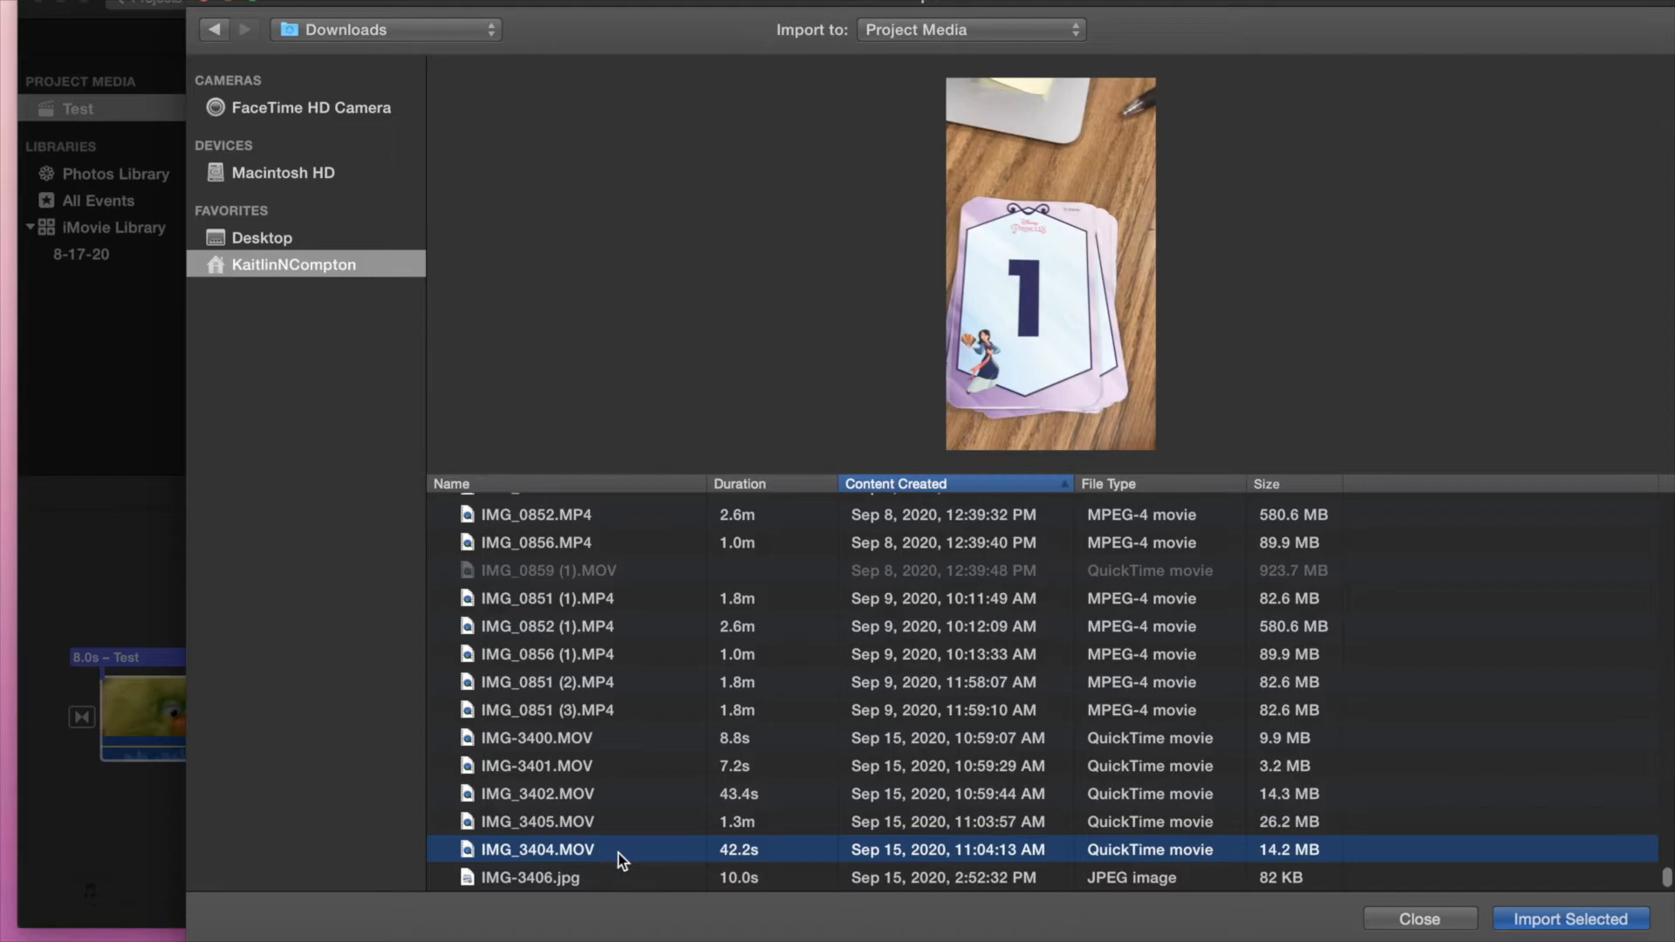
pyautogui.click(1527, 917)
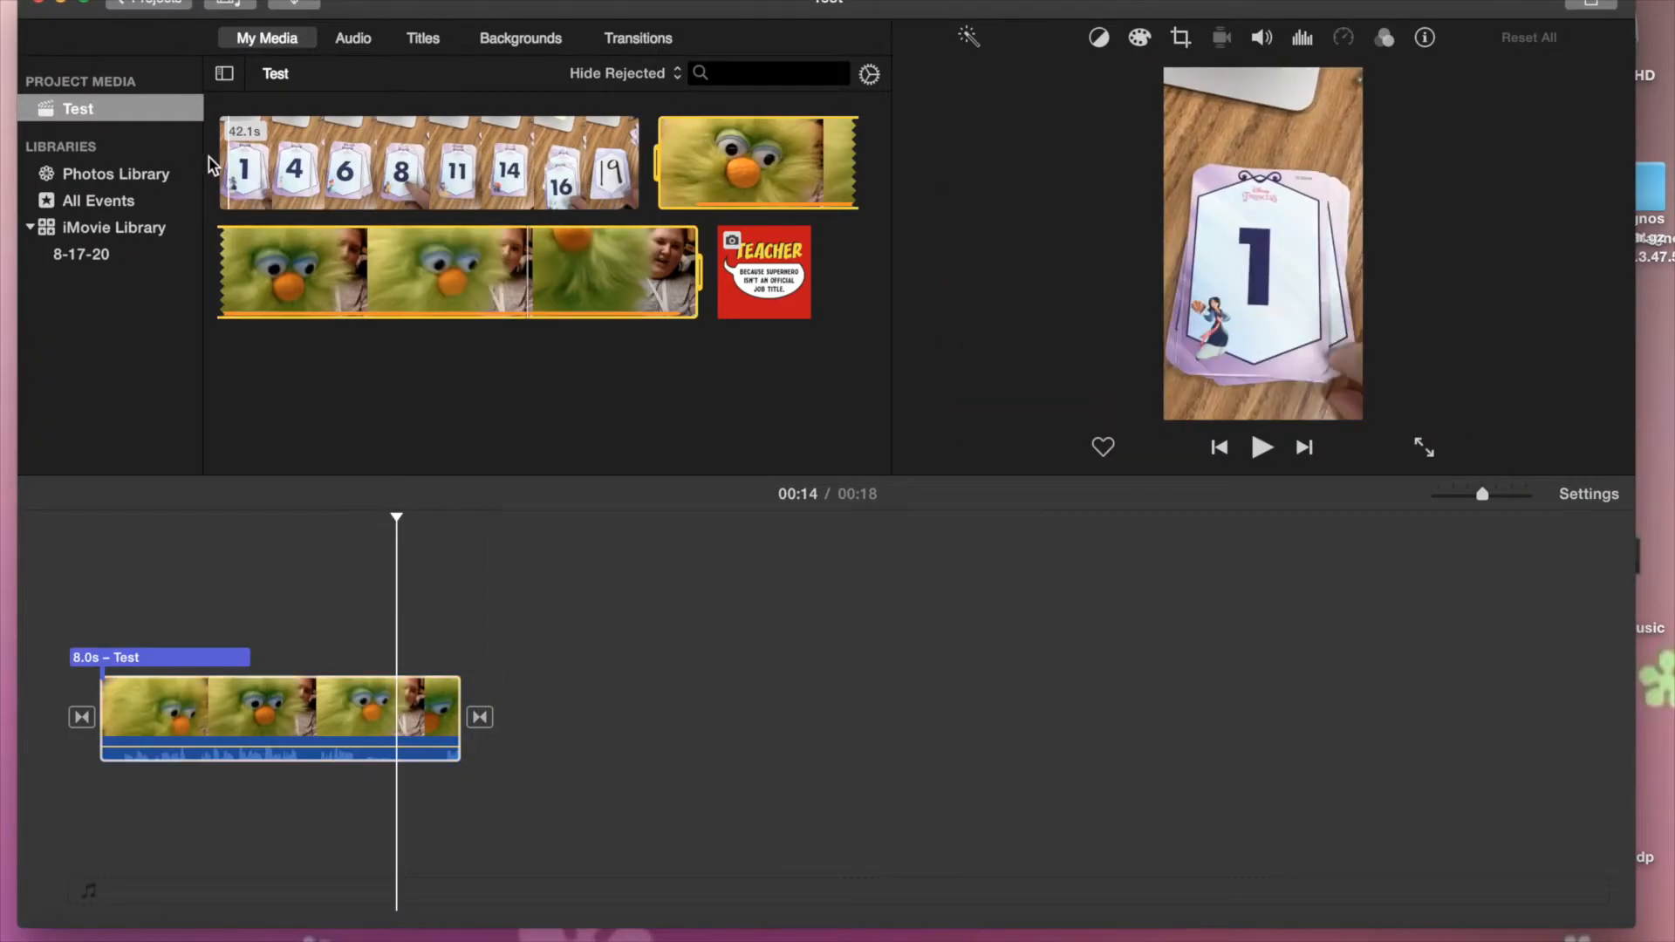
# Select the full length of the number-card video and place it above the start of the puppet clip in the timeline
pyautogui.moveTo(218, 165); pyautogui.dragTo(636, 156)
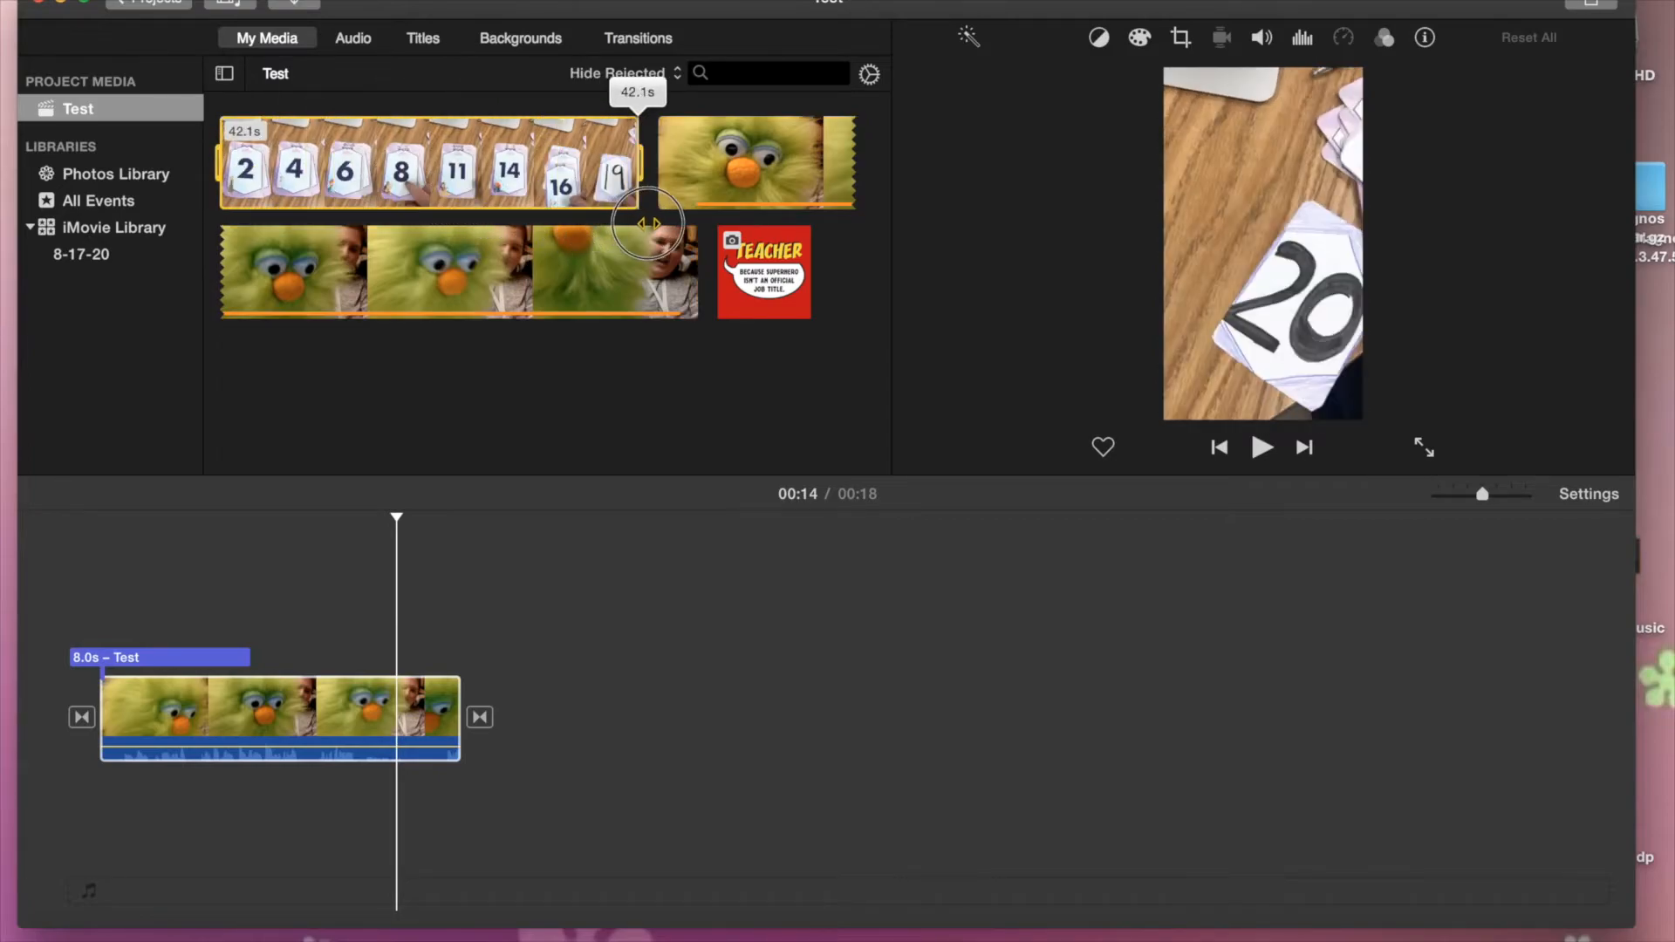
pyautogui.moveTo(506, 155); pyautogui.dragTo(97, 611)
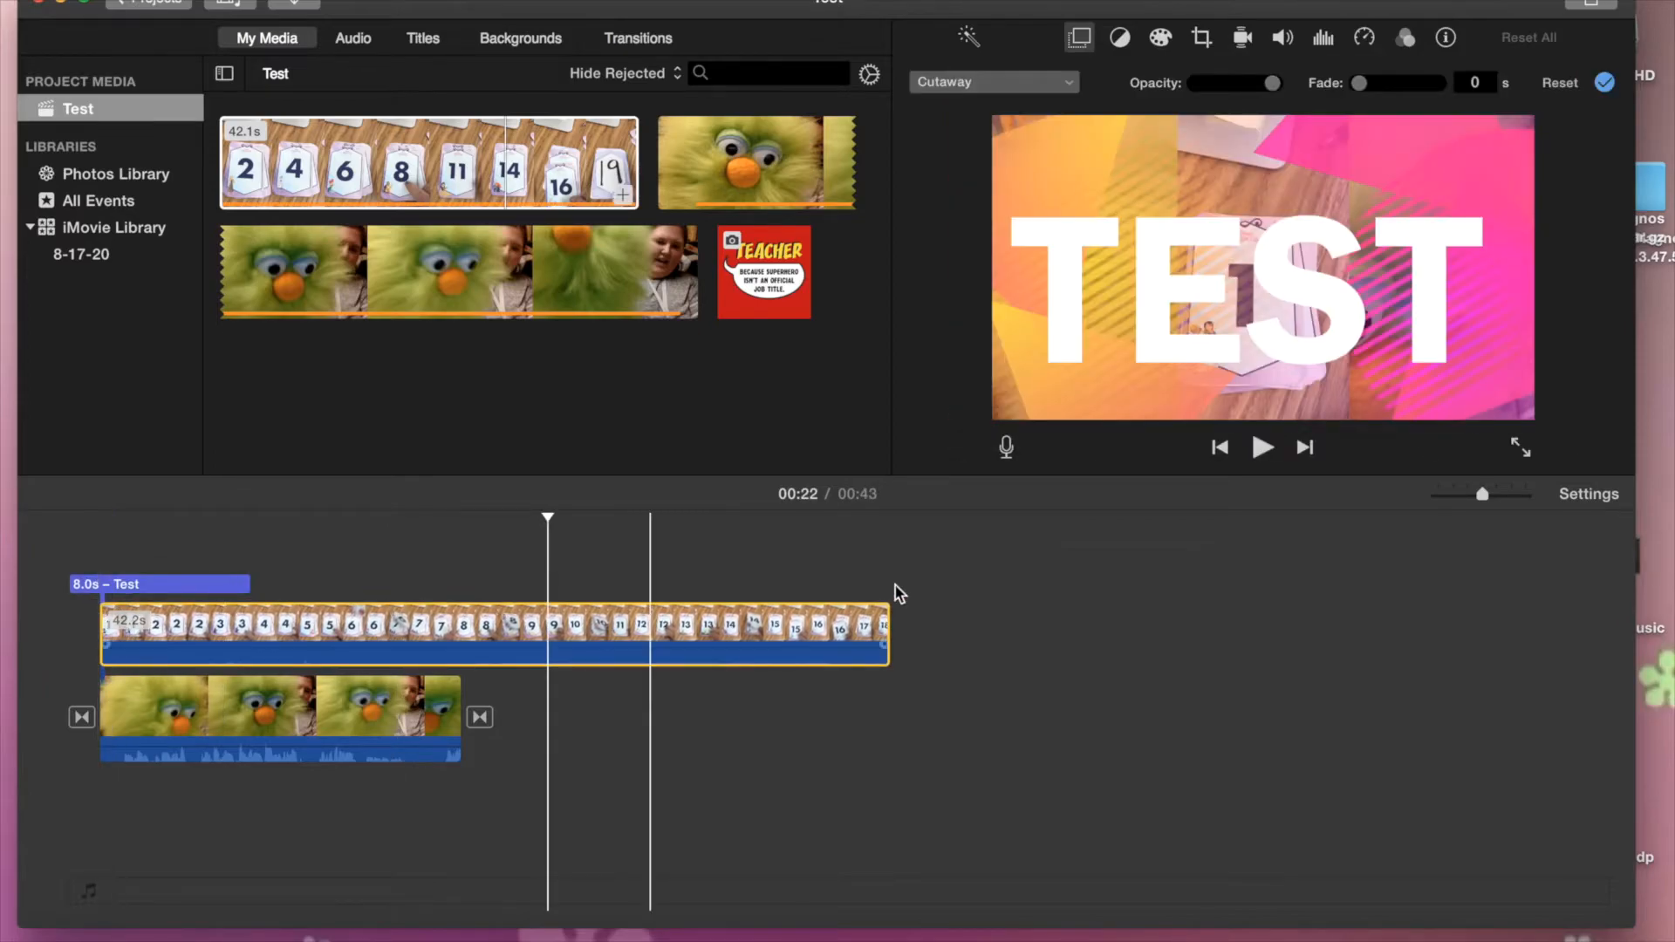
# Trim the overlaid number-card clip to about 6.6 s and move it over the middle of the puppet clip
pyautogui.moveTo(889, 637); pyautogui.dragTo(241, 659)
pyautogui.click(194, 654)
pyautogui.moveTo(194, 654); pyautogui.dragTo(305, 622)
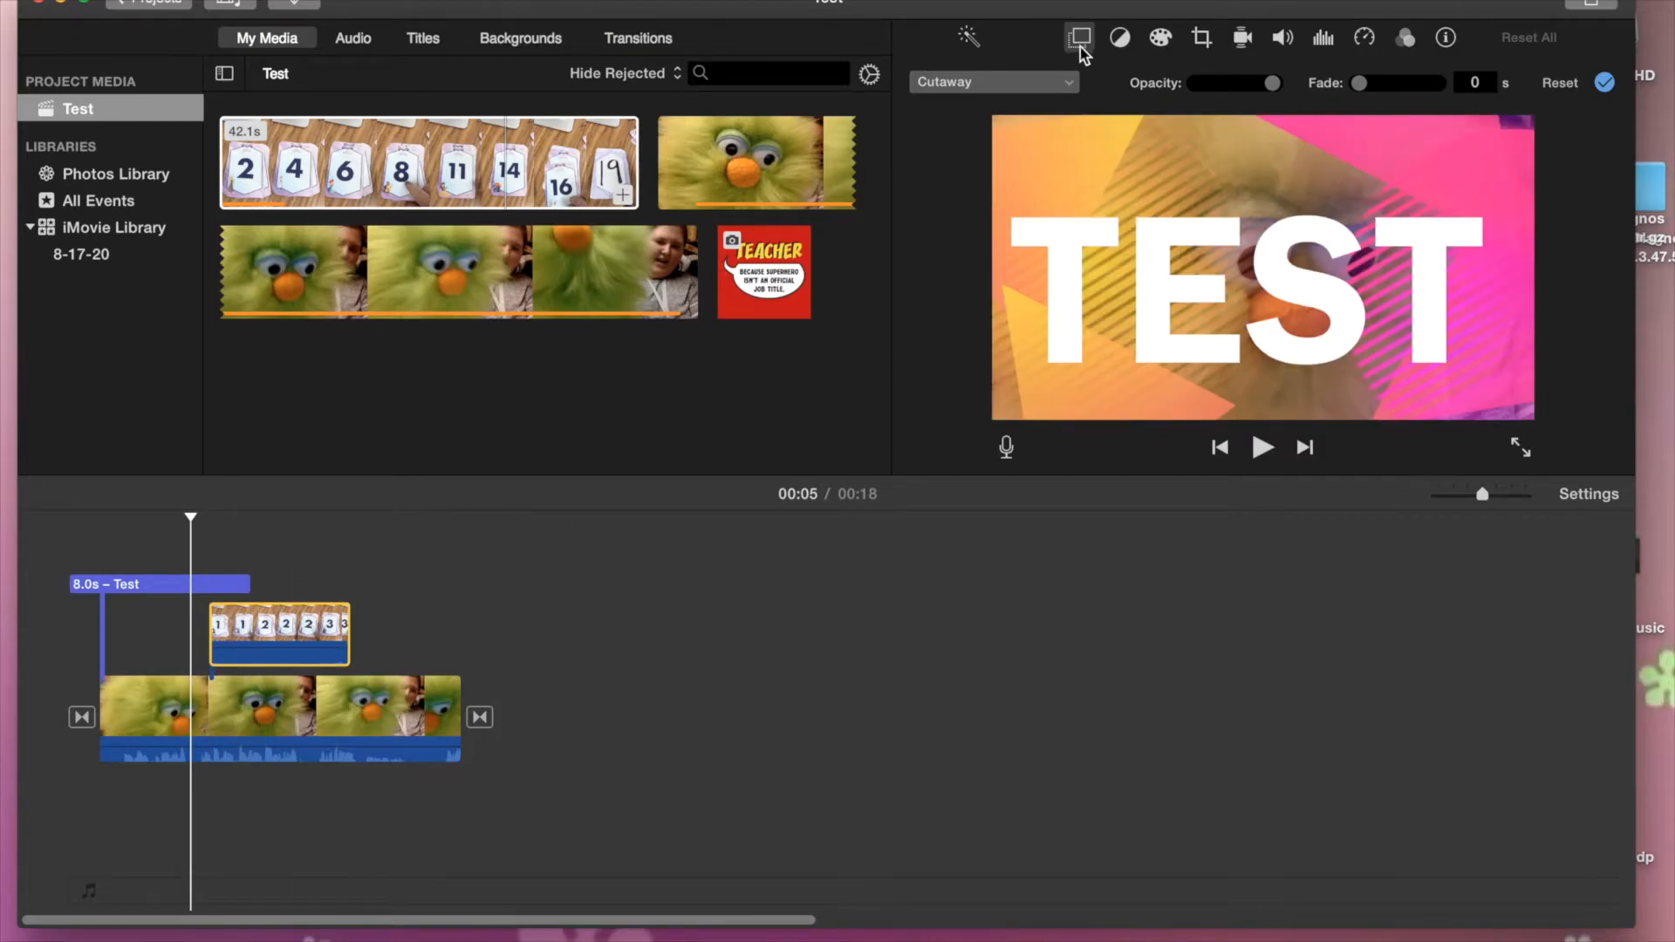
# Change the number-card clip's overlay style from Cutaway to Picture in Picture
pyautogui.click(1081, 48)
pyautogui.click(1081, 43)
pyautogui.click(1071, 87)
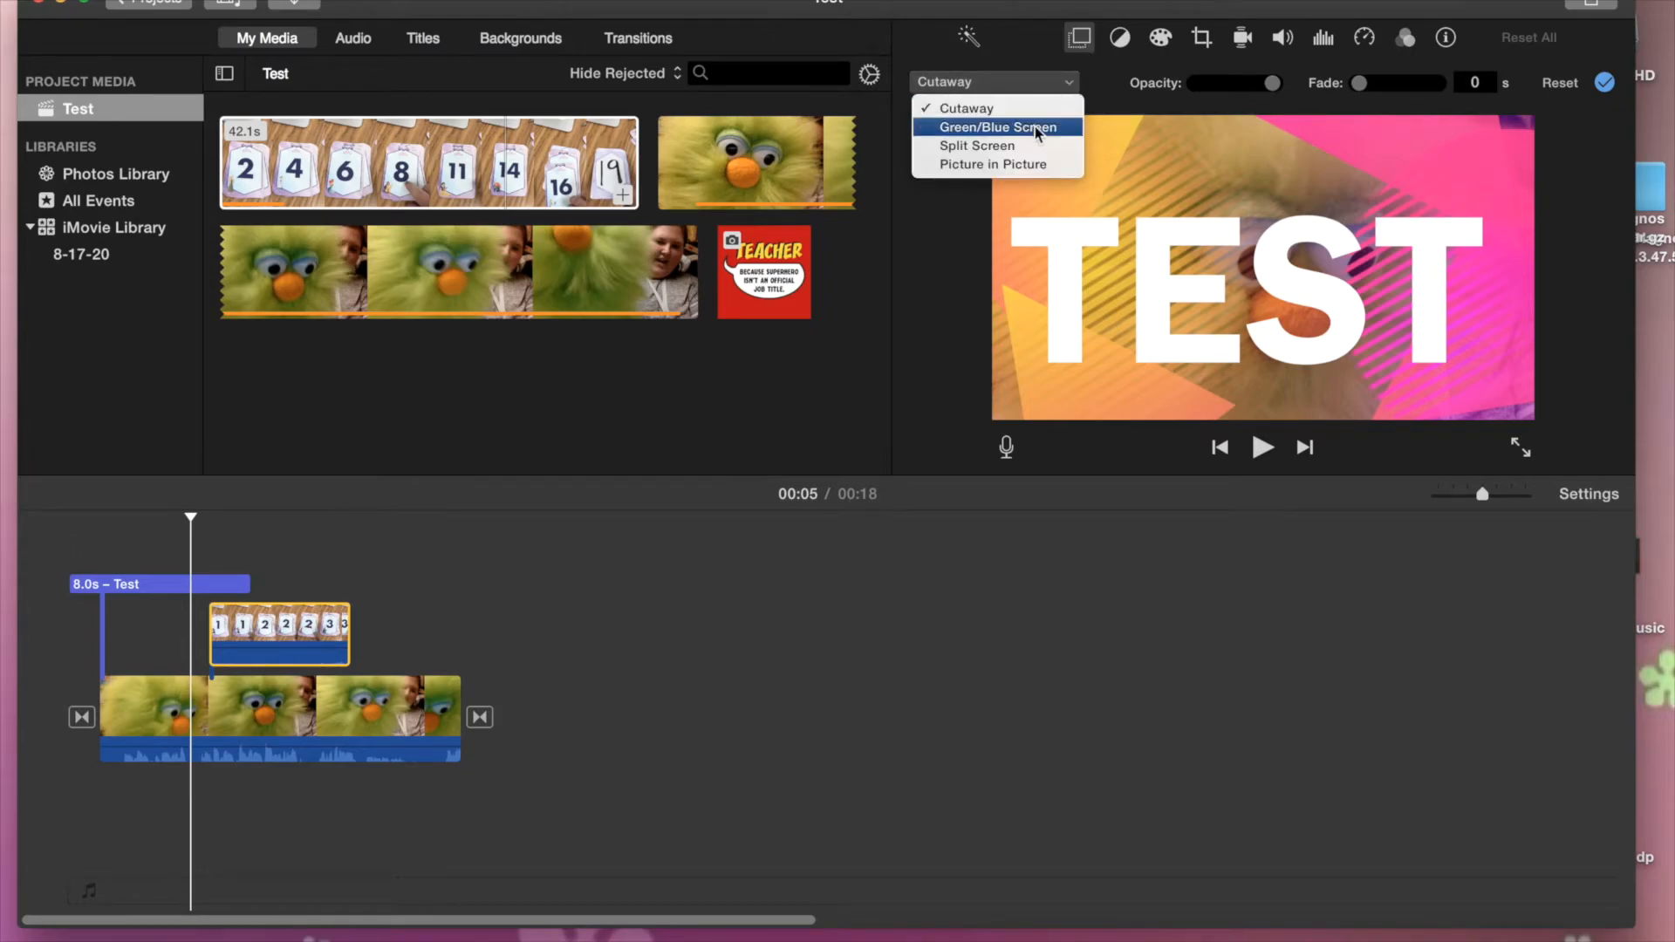
pyautogui.click(1032, 171)
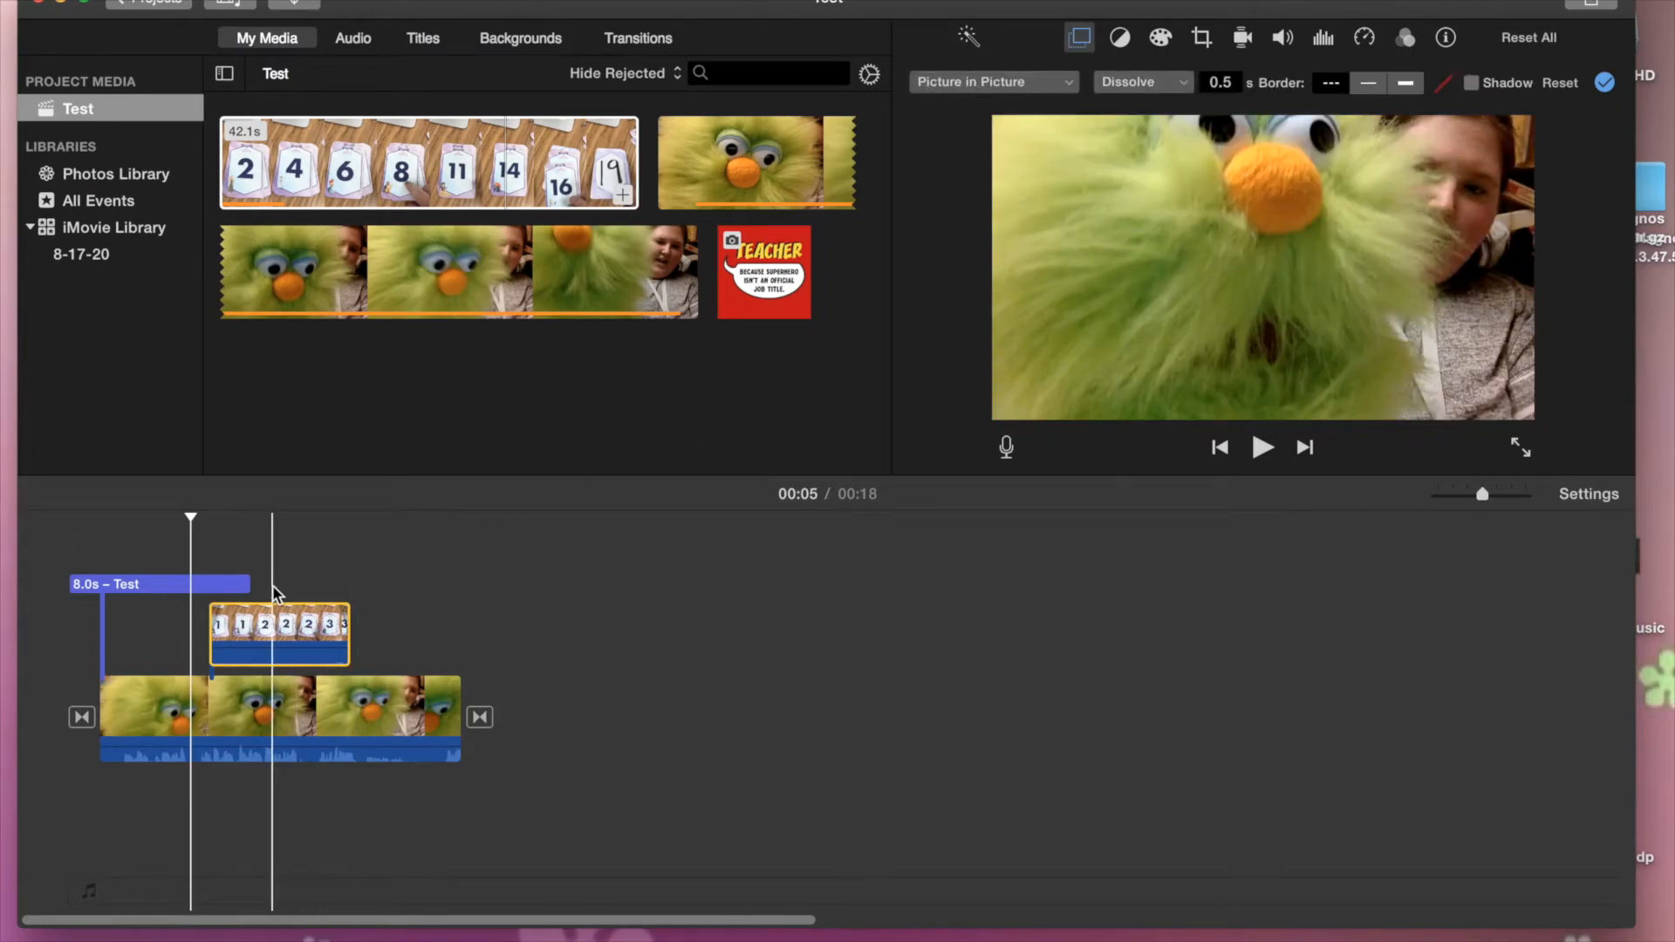
# Enlarge the number-card inset in the viewer and position it at the puppet frame's upper-right edge
pyautogui.click(276, 593)
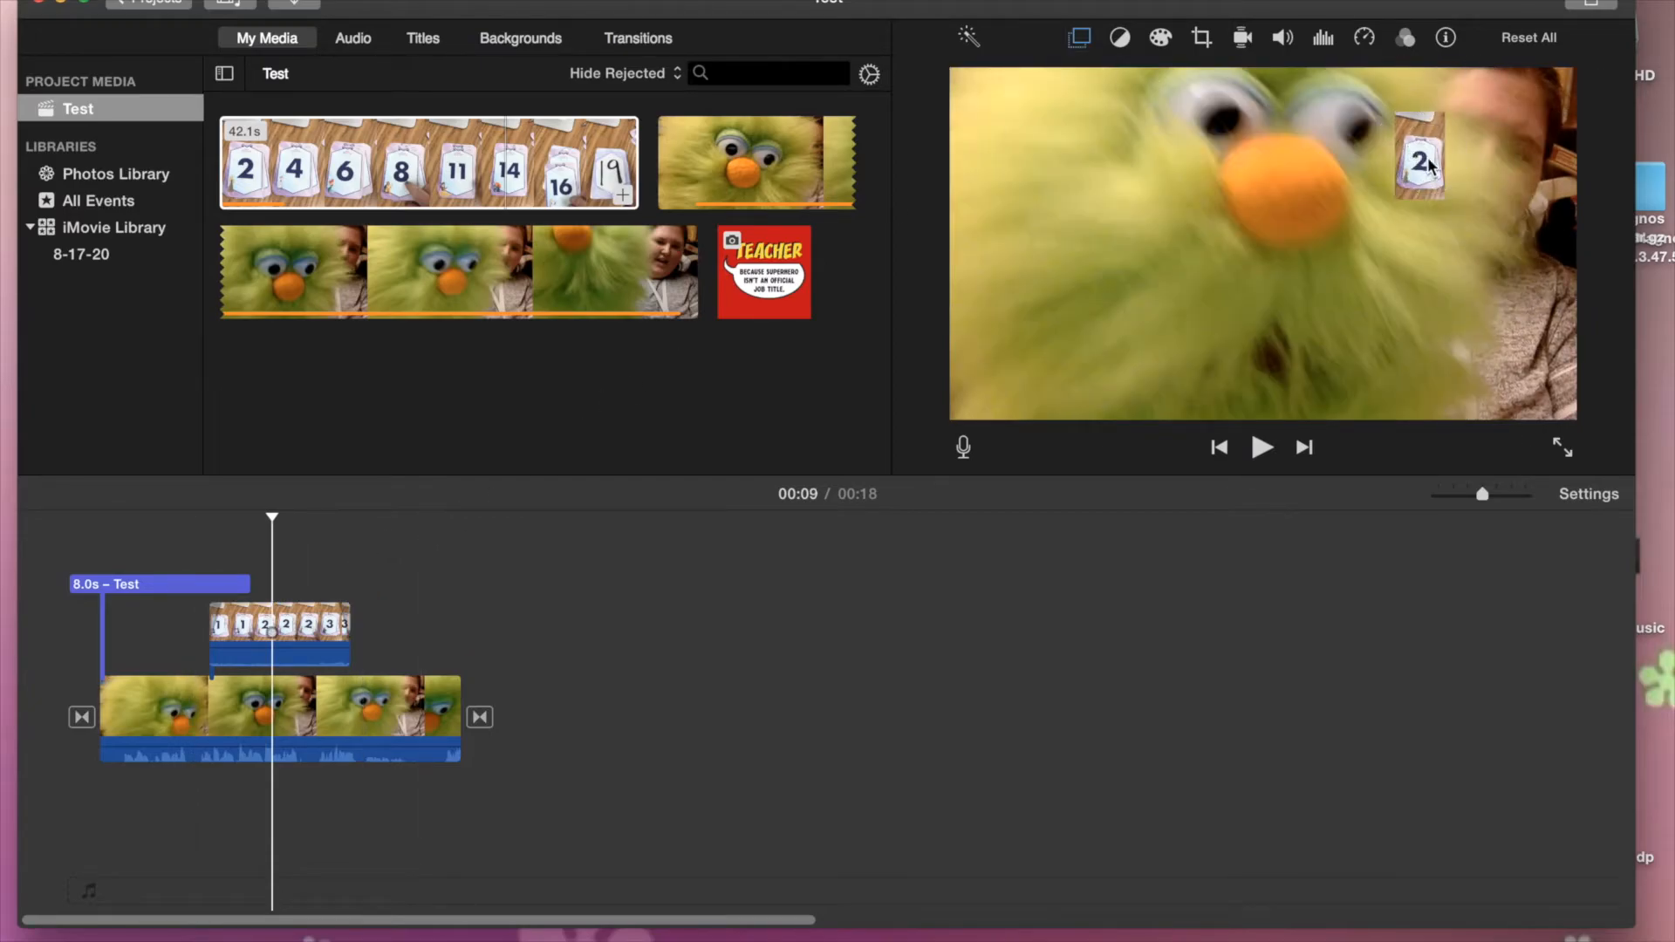
pyautogui.click(310, 630)
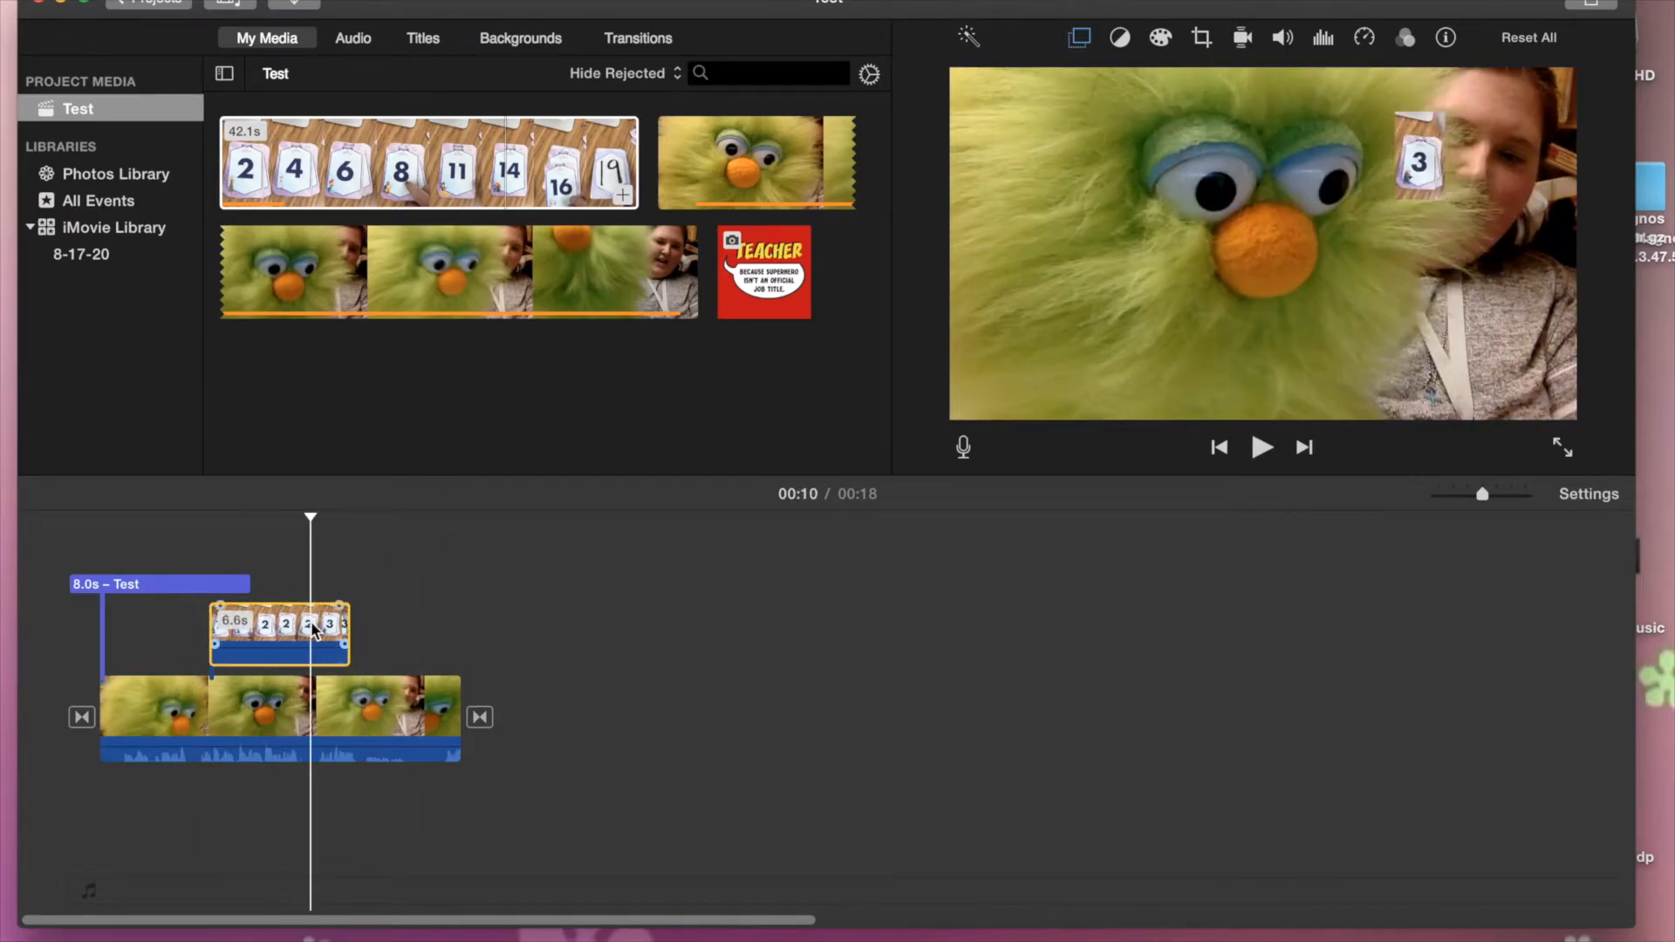
pyautogui.click(1081, 40)
pyautogui.click(1068, 82)
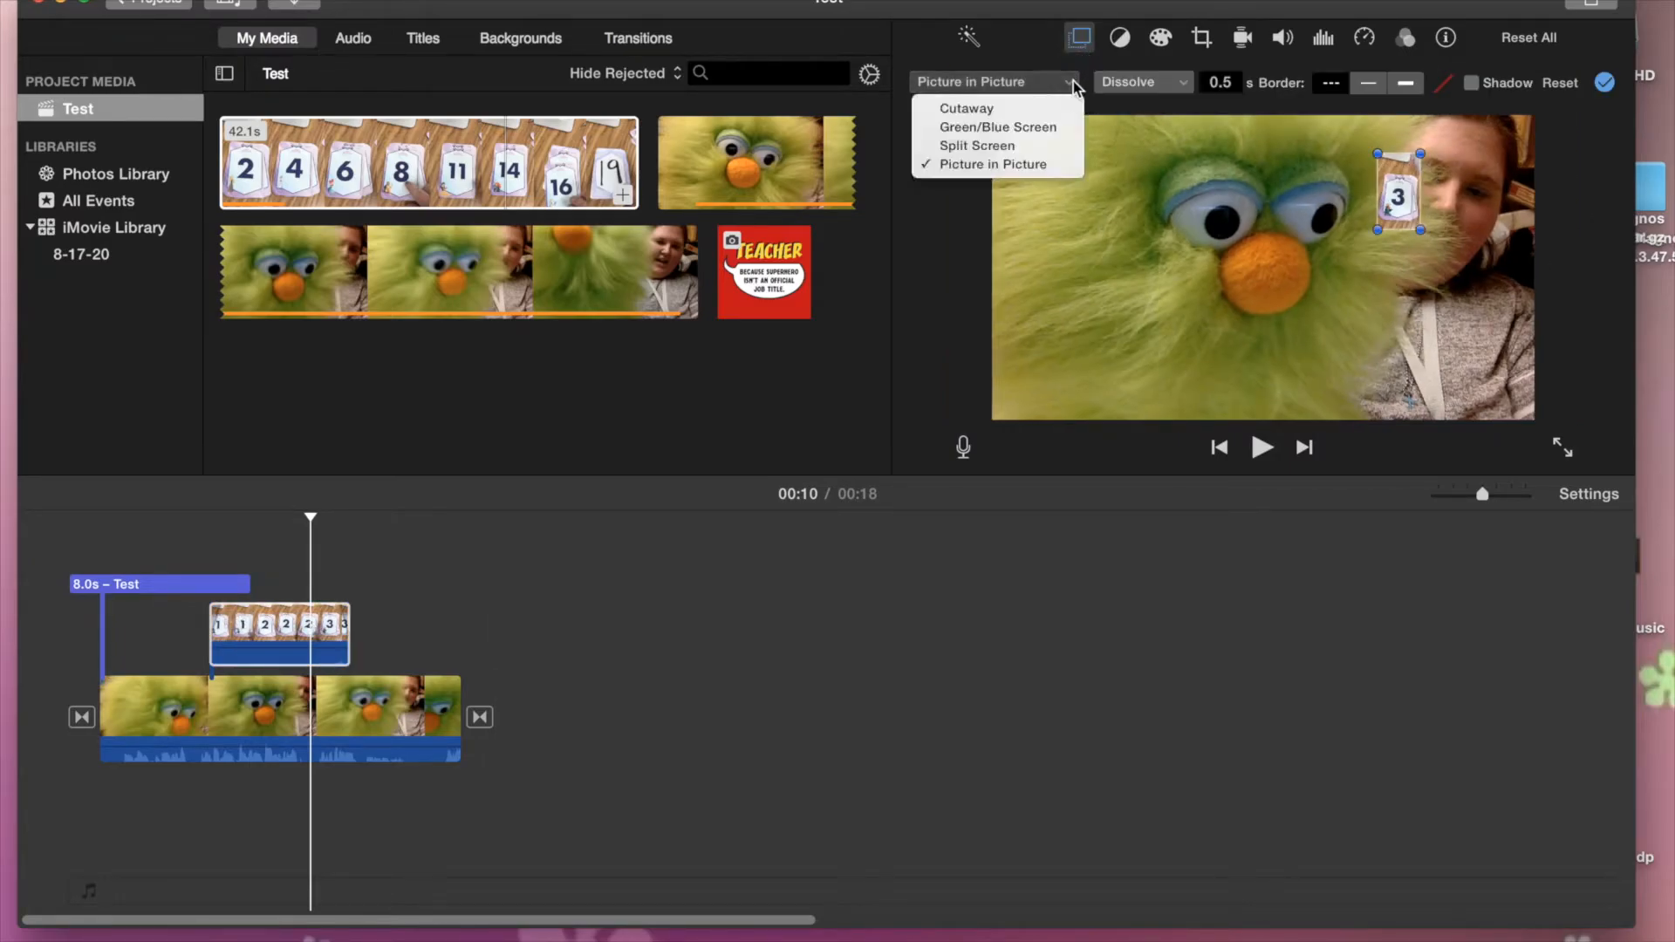
pyautogui.click(1051, 168)
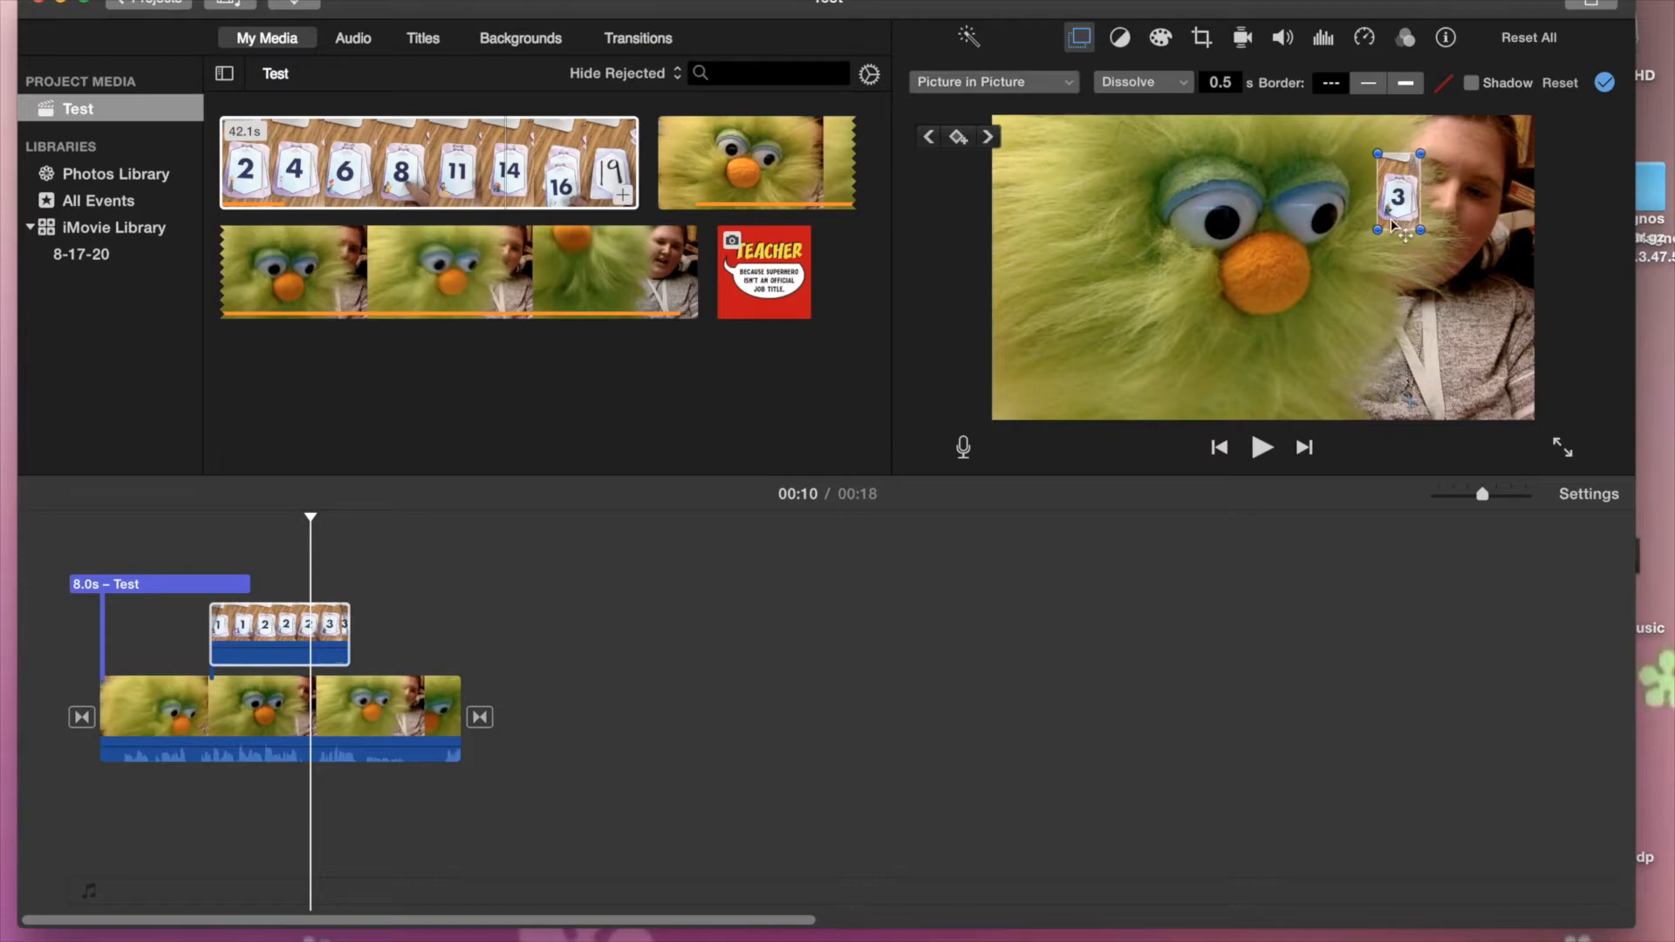
pyautogui.moveTo(1377, 230); pyautogui.dragTo(1300, 366)
pyautogui.moveTo(1332, 305); pyautogui.dragTo(1434, 266)
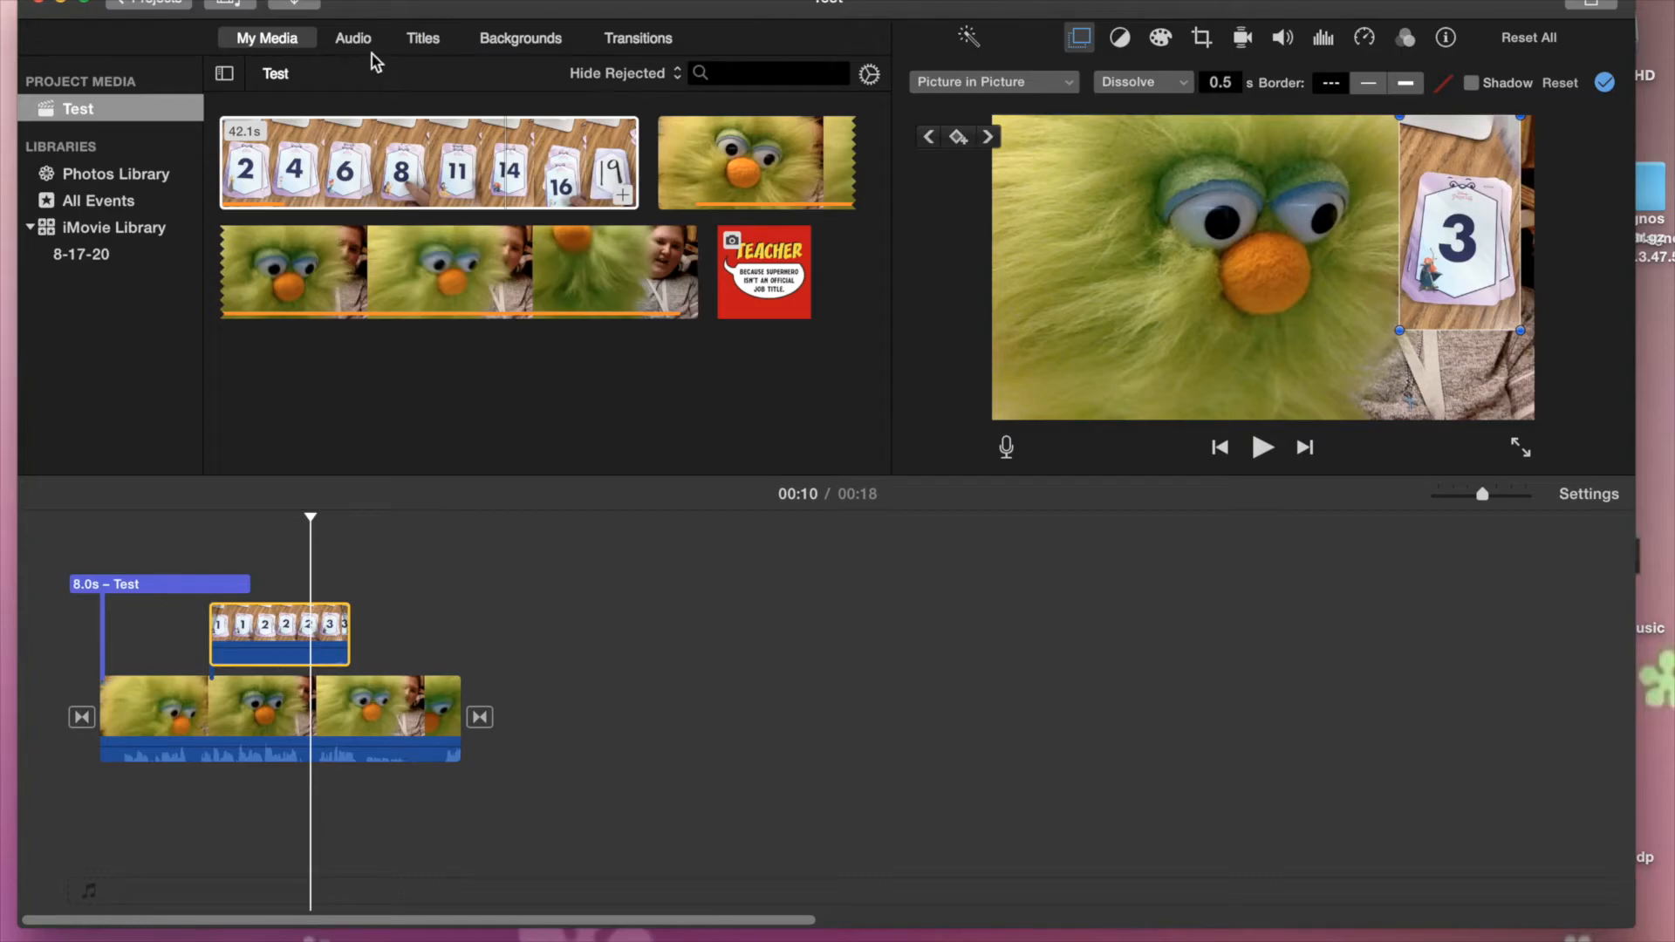
# Add the Dolce Vita jingle from the sound effects beneath the puppet clip and trim it to 16.5 s
pyautogui.click(354, 38)
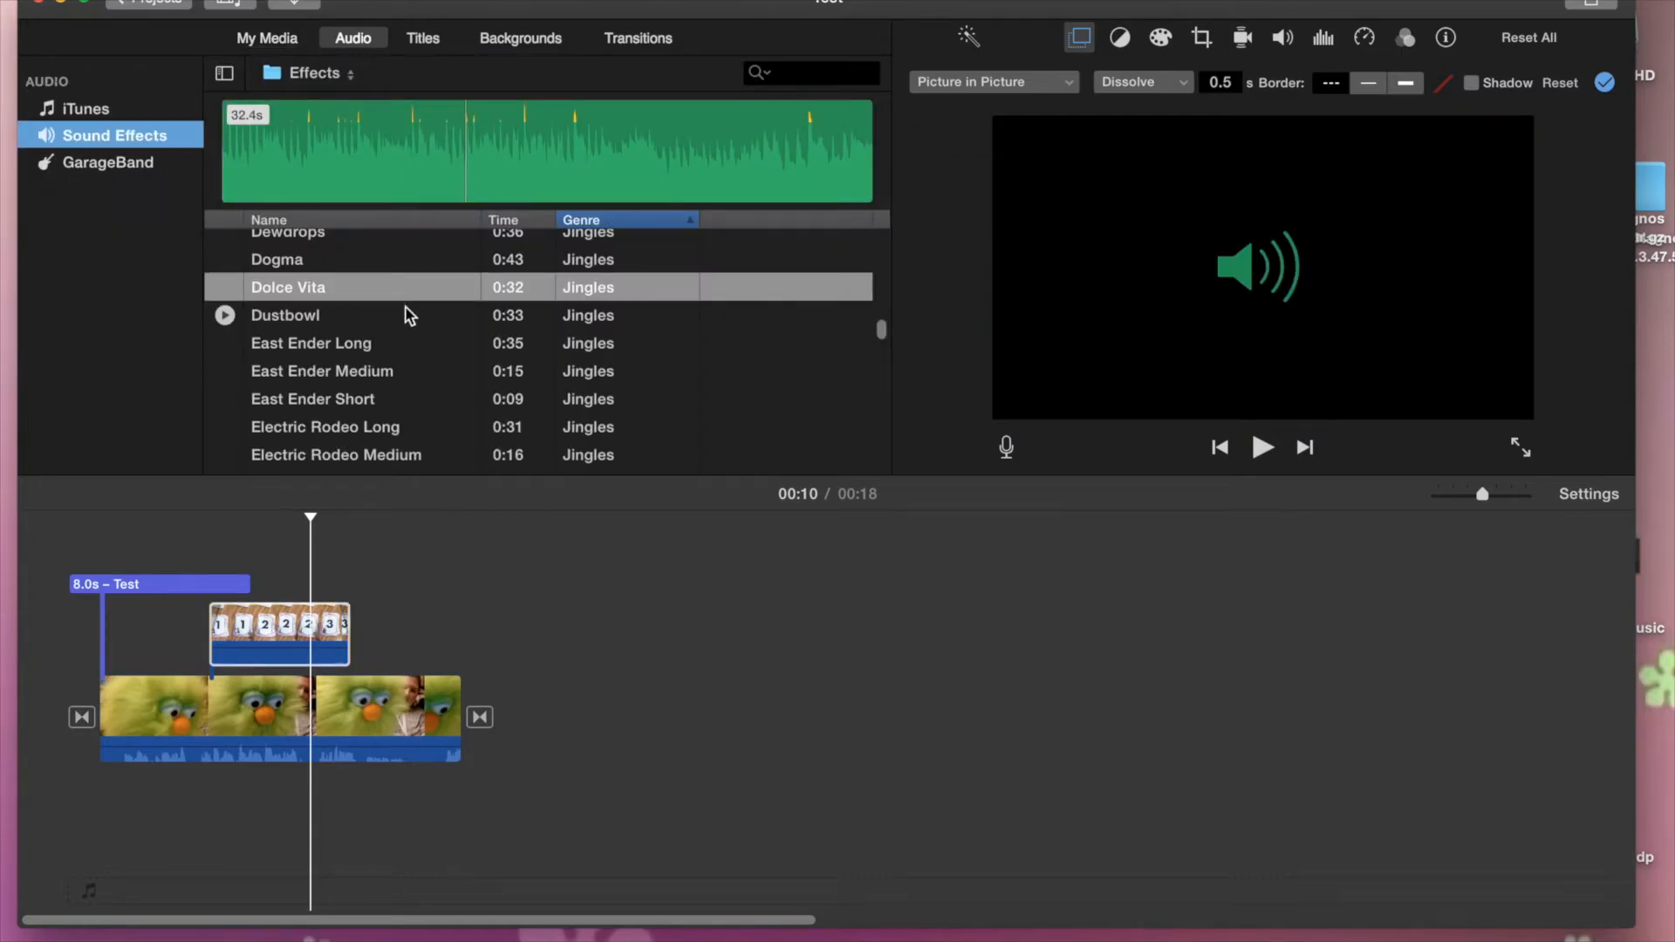
pyautogui.moveTo(404, 294); pyautogui.dragTo(99, 780)
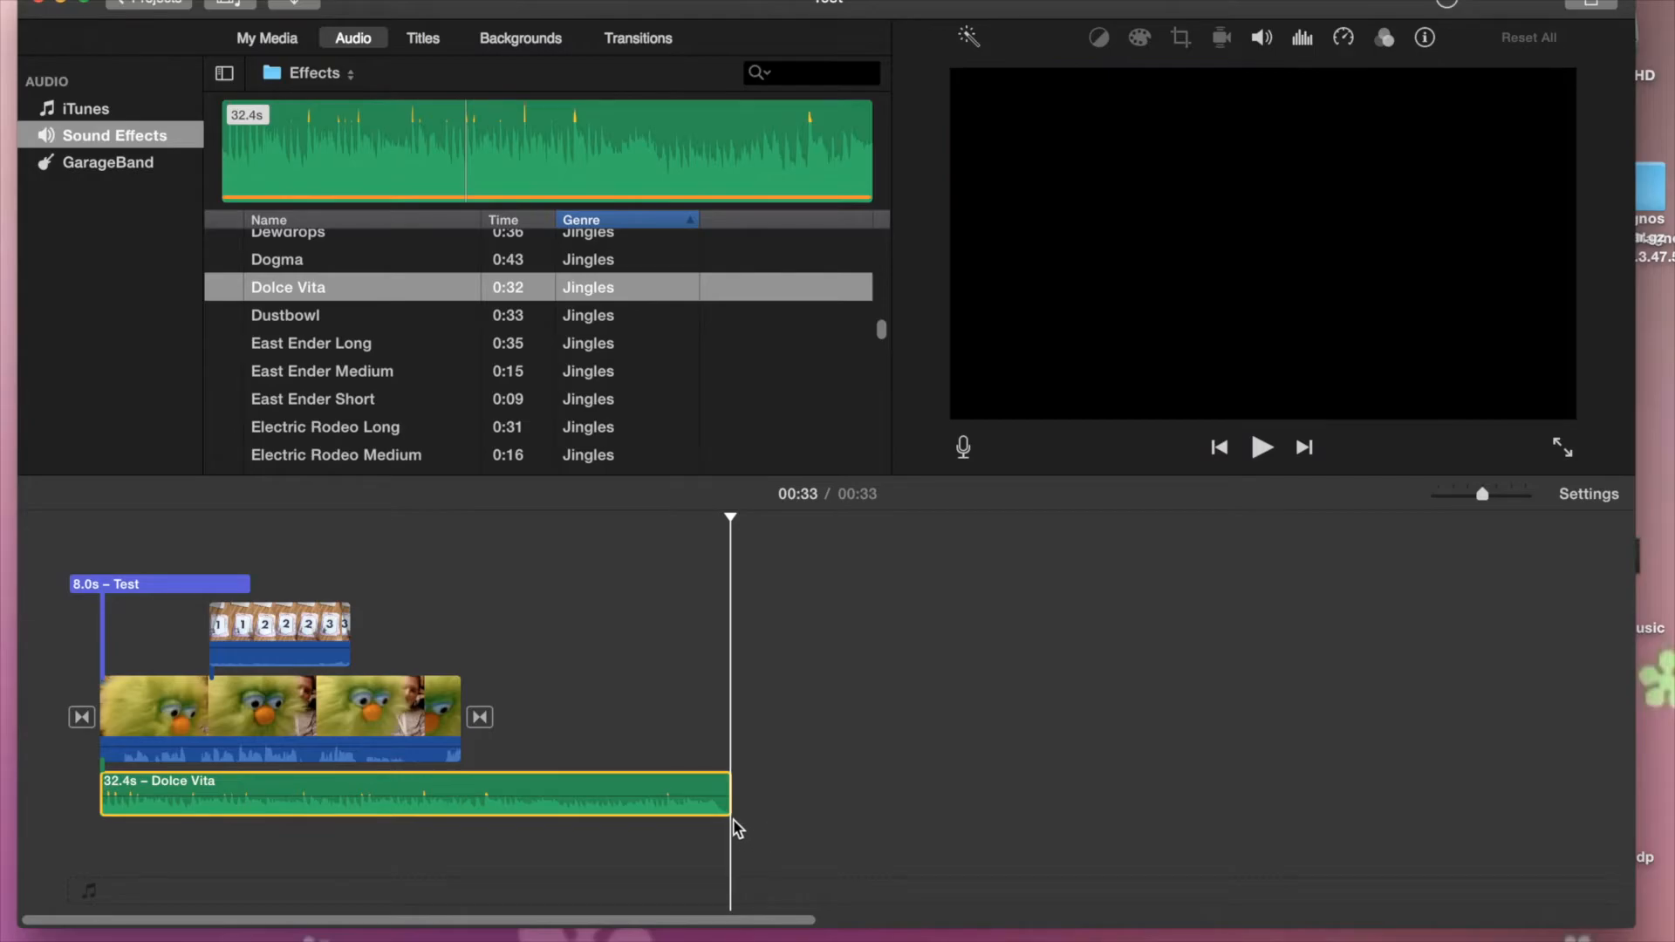
pyautogui.moveTo(729, 801); pyautogui.dragTo(453, 811)
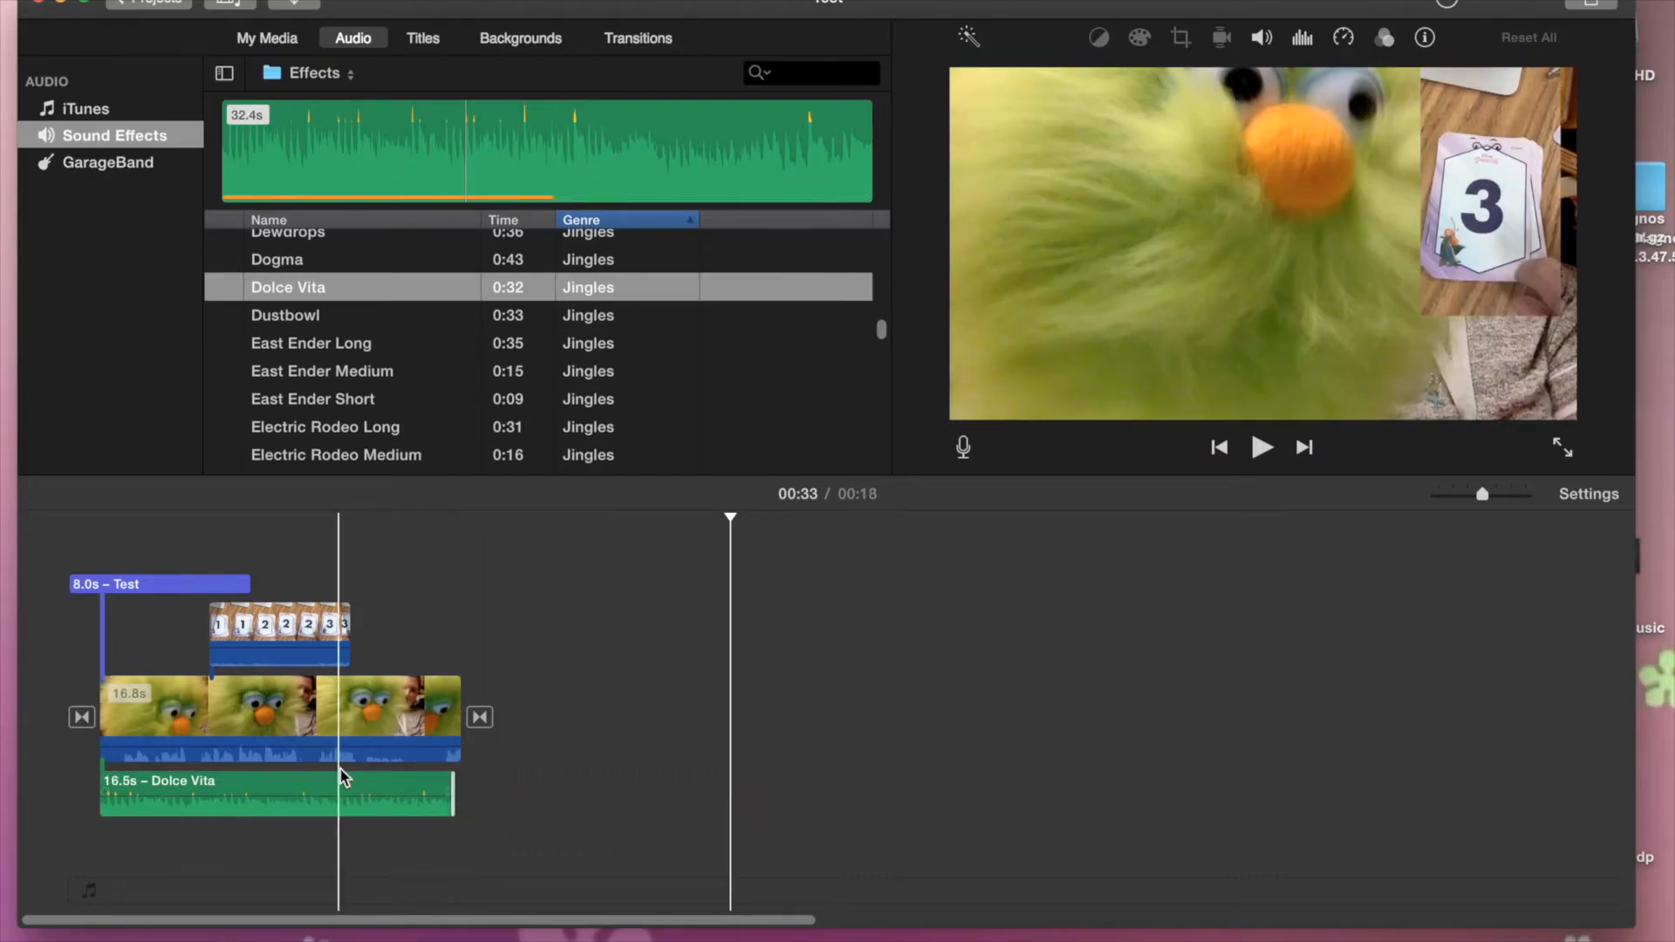
# Lower the volume of the Dolce Vita audio clip in the timeline
pyautogui.click(349, 797)
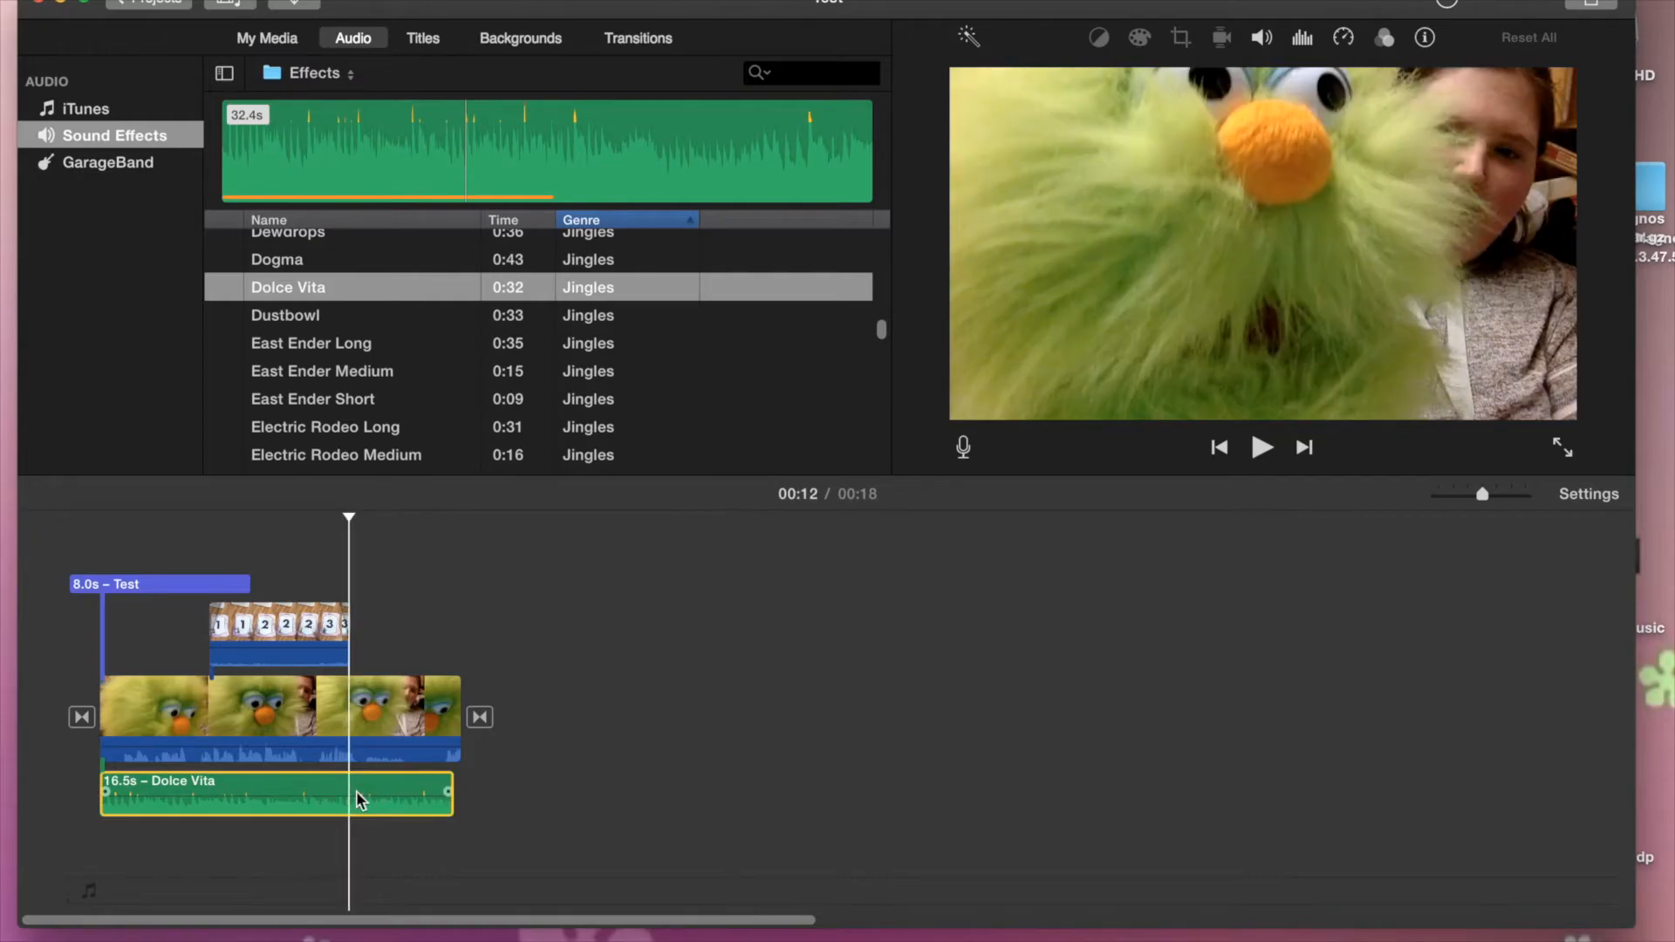
pyautogui.moveTo(340, 792); pyautogui.dragTo(337, 811)
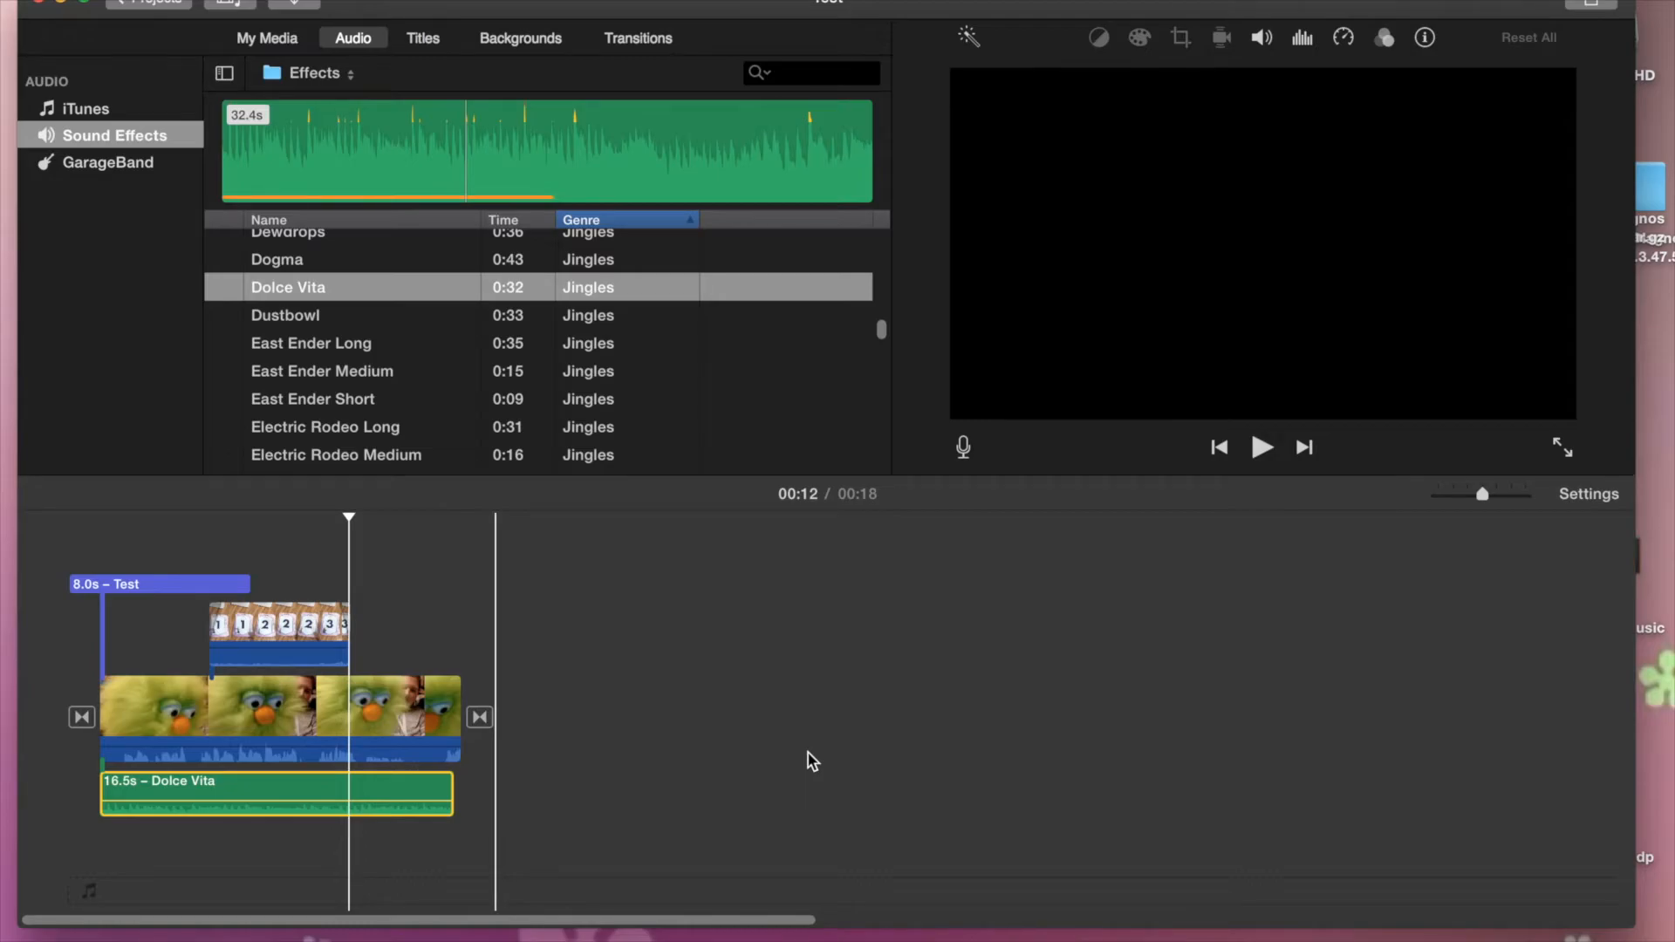
# Add the red Teacher speech-bubble image from the project media to the timeline after the puppet clip
pyautogui.click(267, 37)
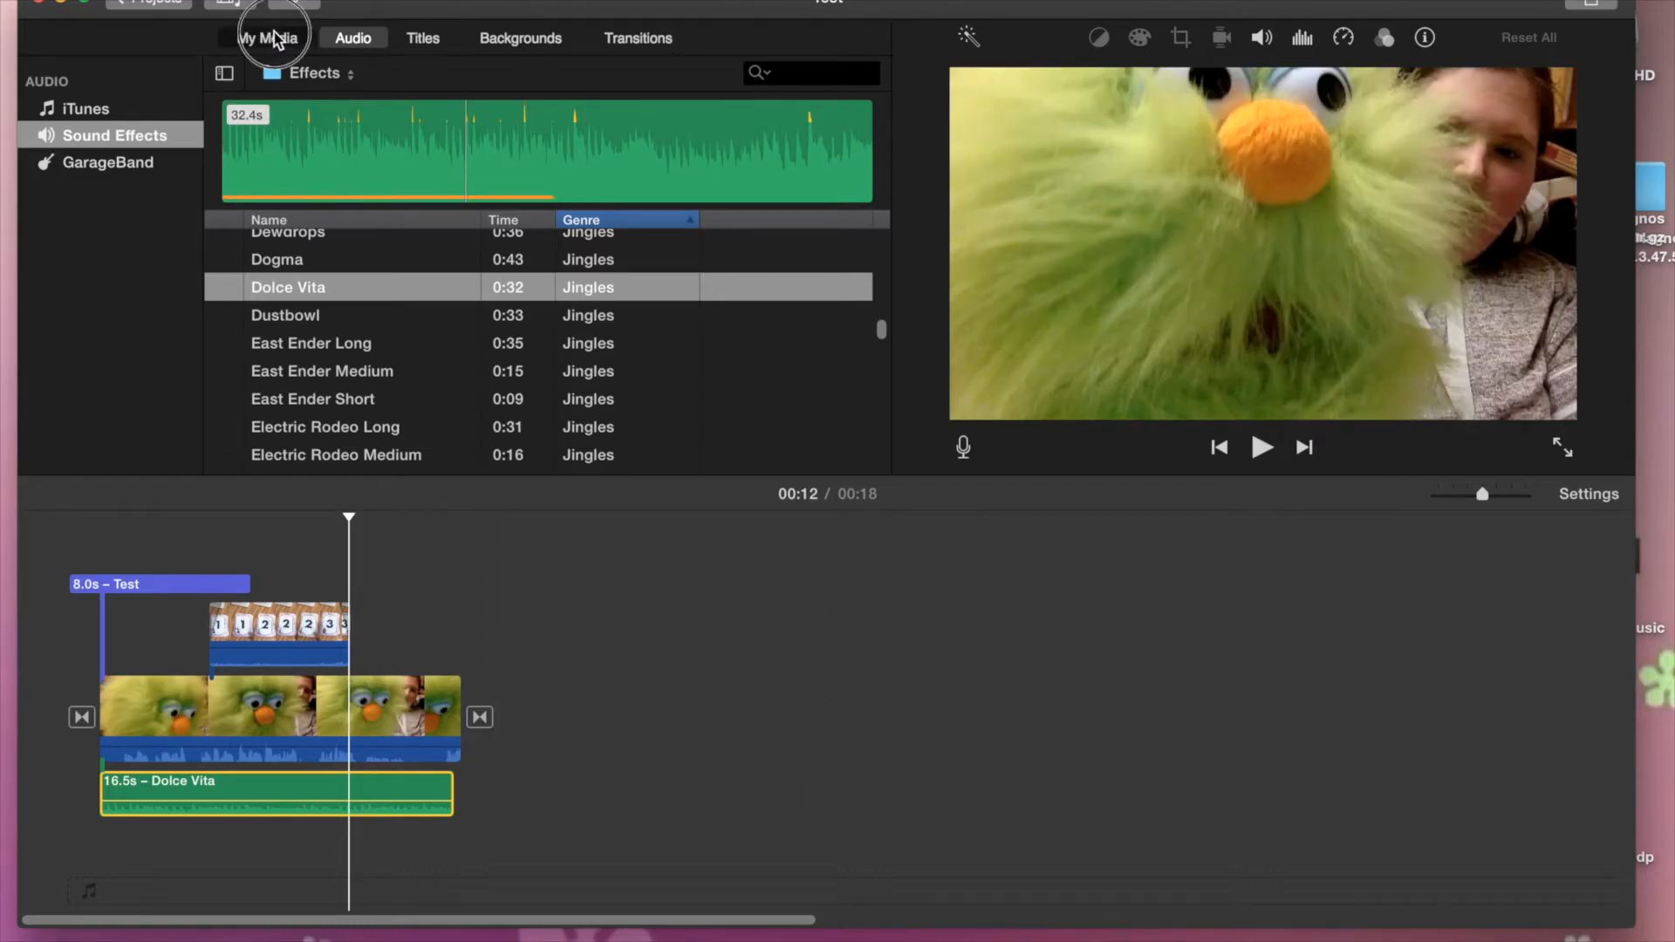
pyautogui.click(788, 365)
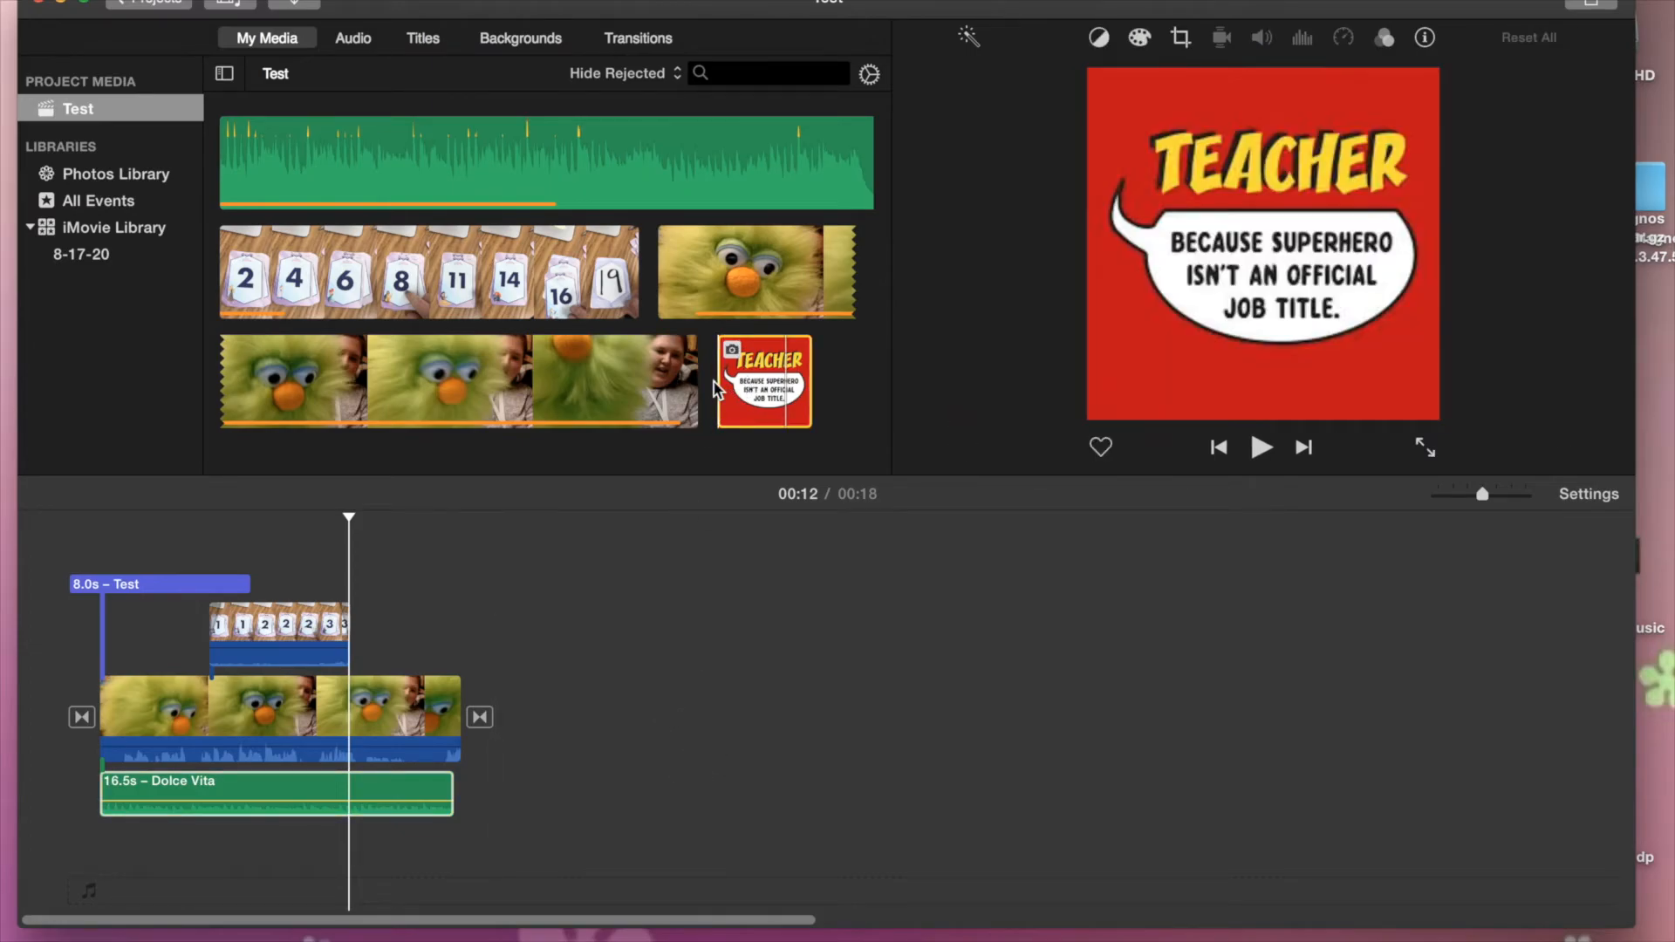
pyautogui.moveTo(729, 390); pyautogui.dragTo(479, 720)
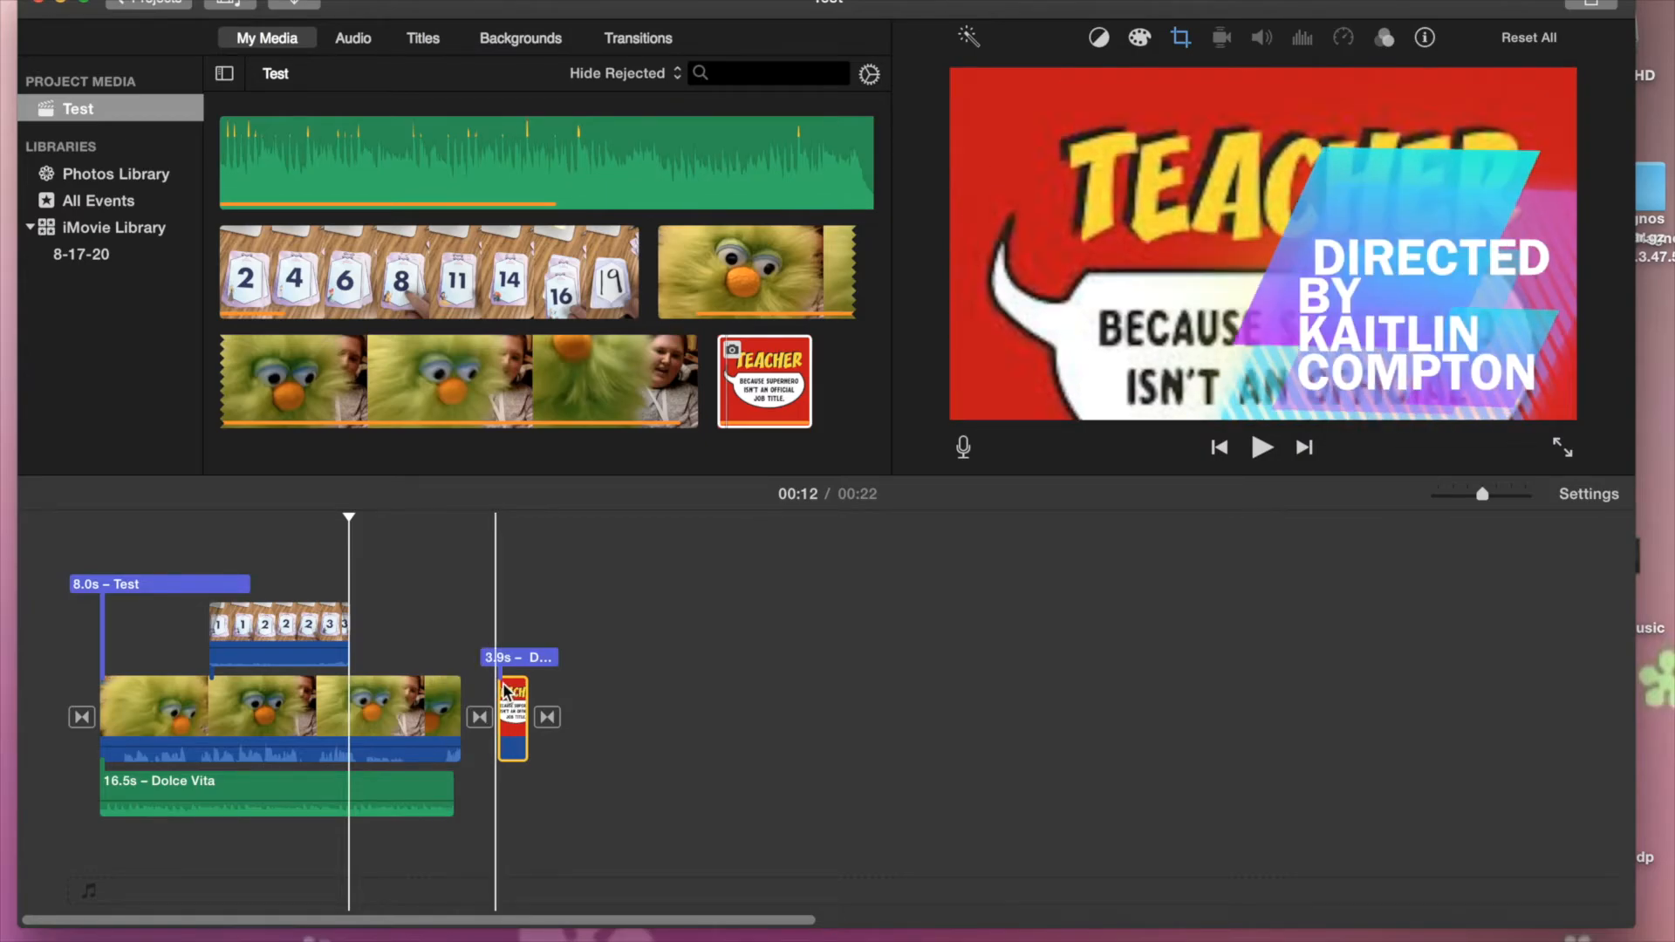
# Record a voiceover starting at the end of the puppet clip, at about 00:17, and trim it to 4.5 s
pyautogui.click(465, 694)
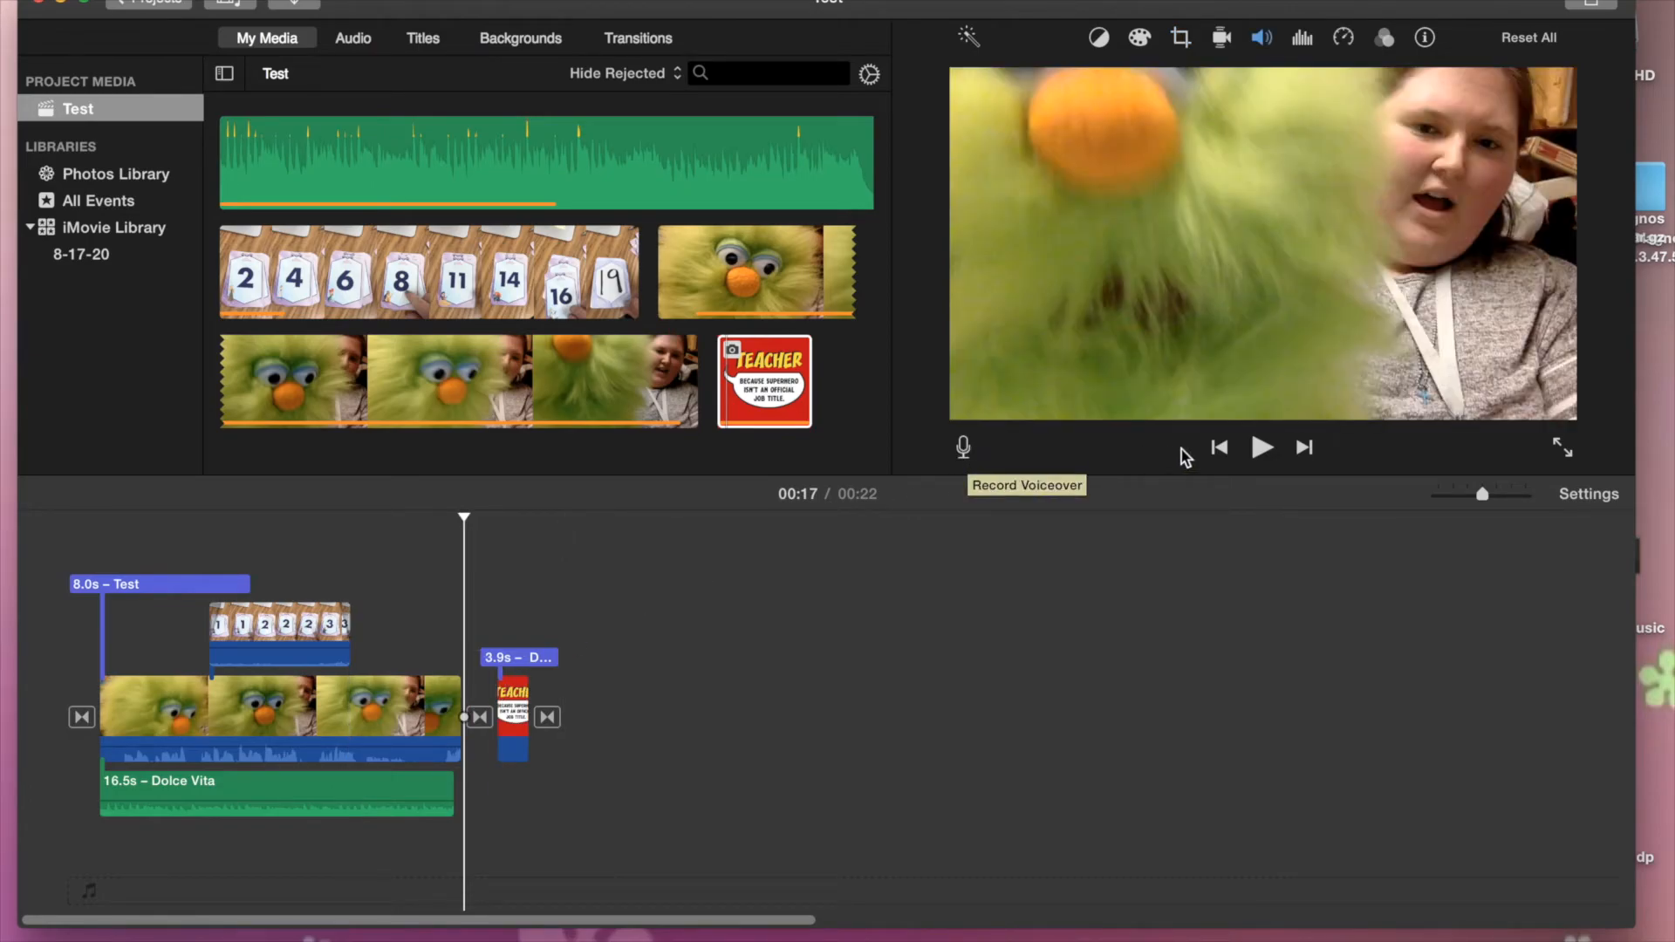
pyautogui.click(964, 449)
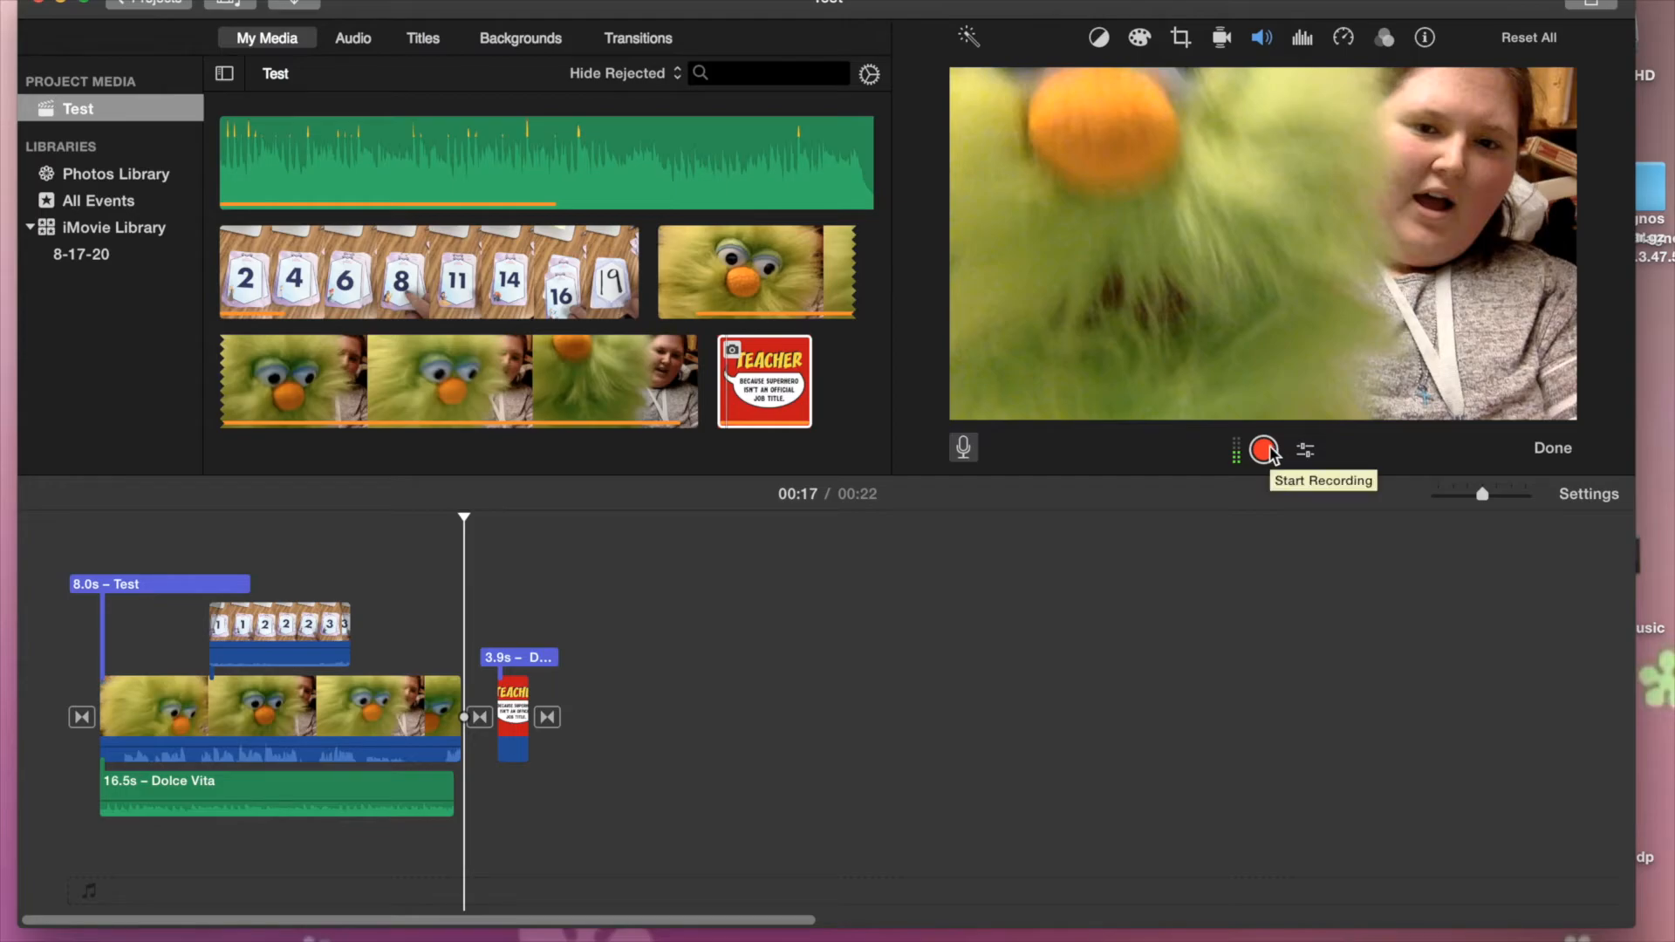
pyautogui.click(1267, 450)
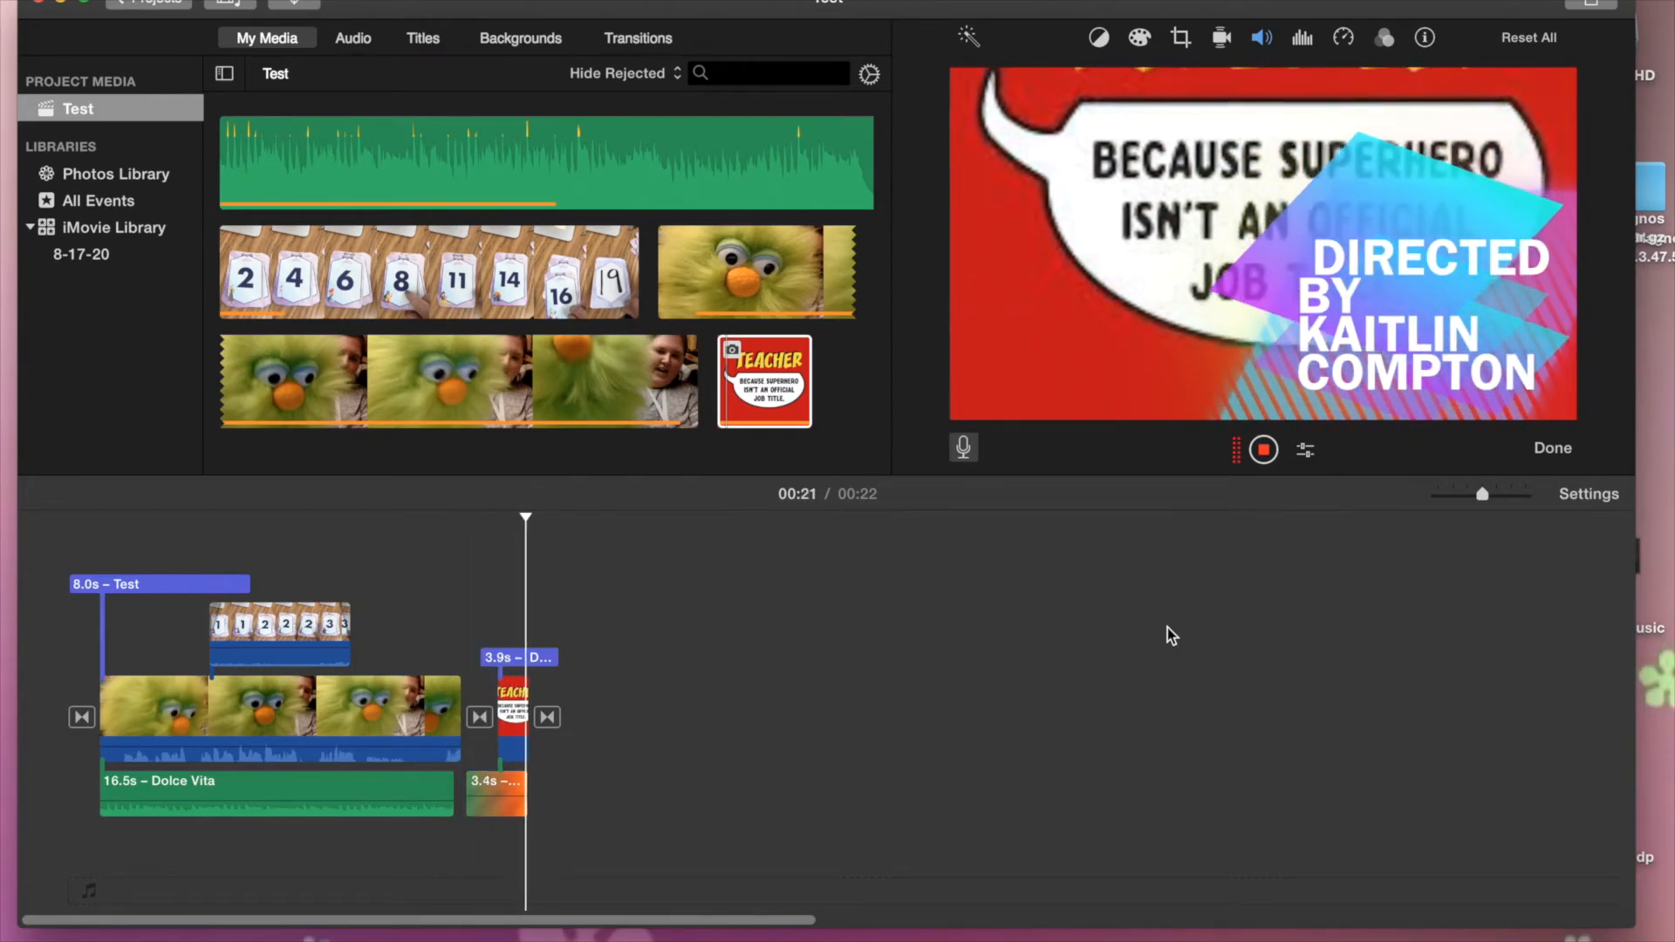
pyautogui.click(1263, 449)
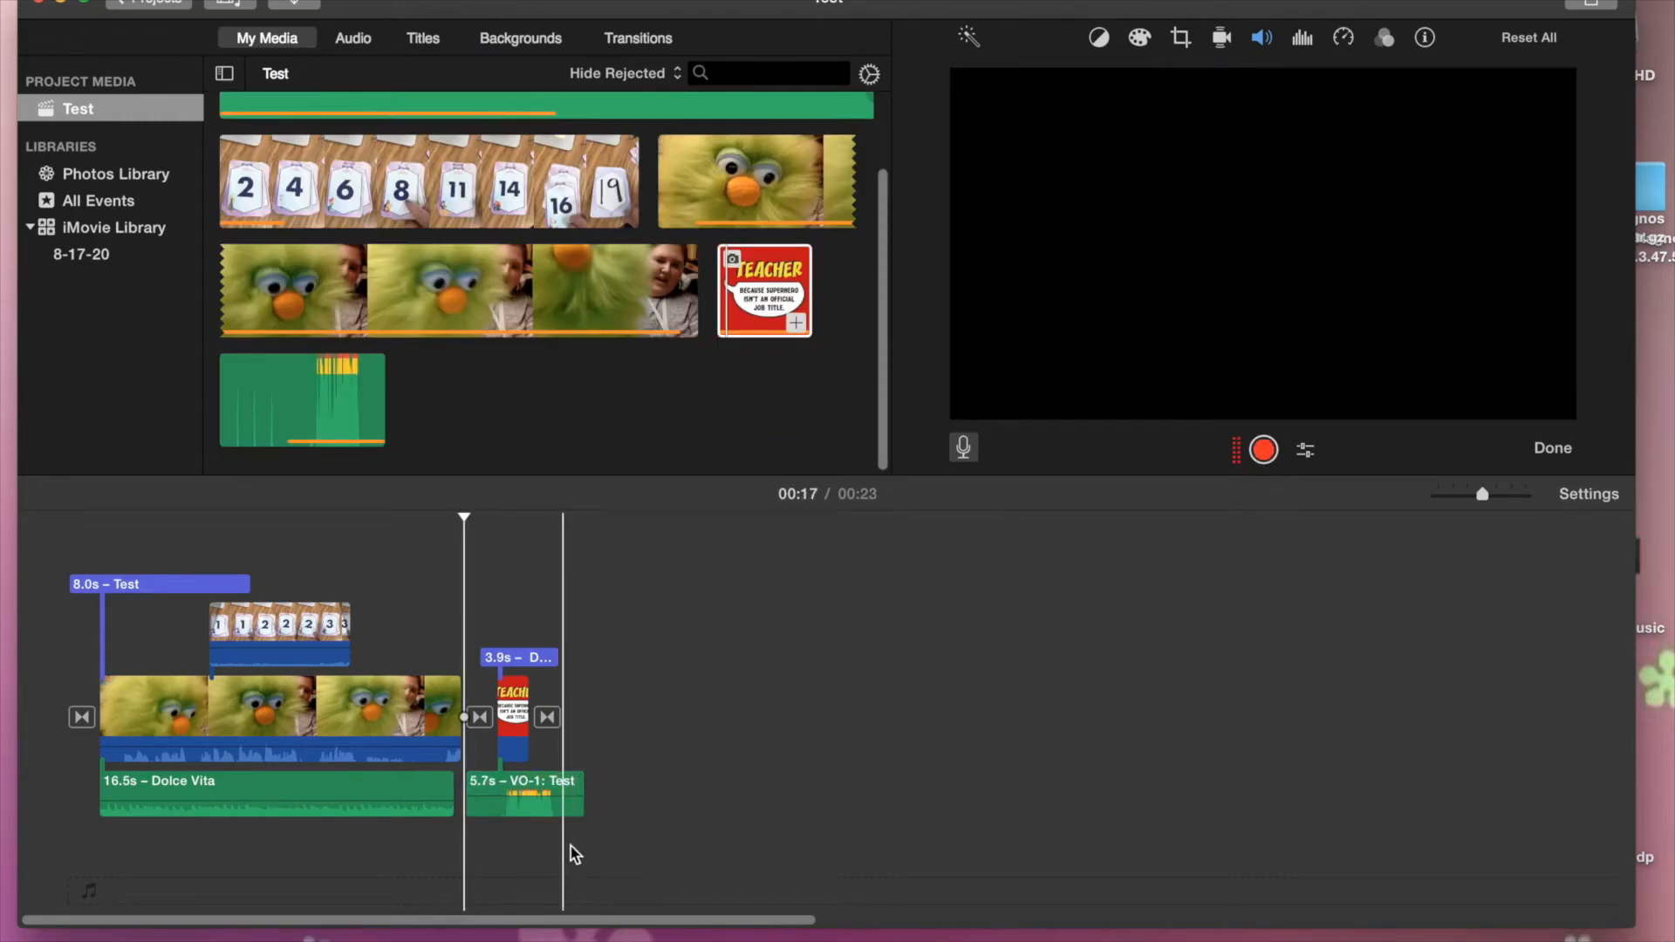
pyautogui.moveTo(580, 805)
pyautogui.mouseDown()
pyautogui.moveTo(535, 800)
pyautogui.moveTo(555, 794)
pyautogui.mouseUp()
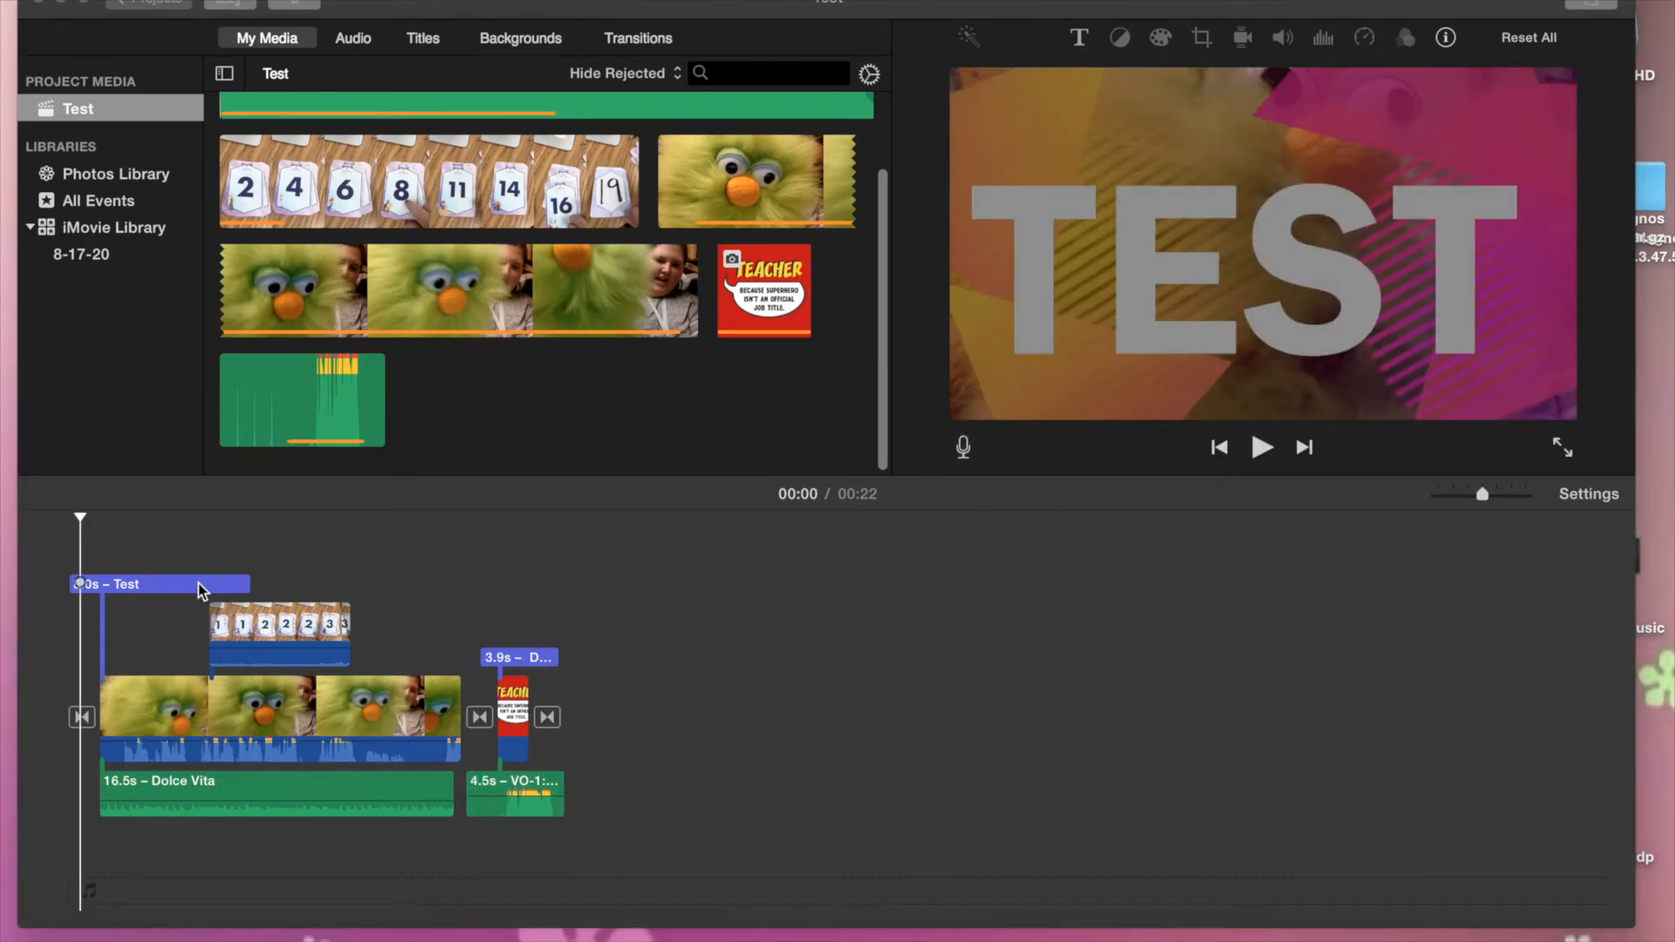
# Shorten the opening Test title to 3.5 s and select the closing "Directed By" title over the Teacher image
pyautogui.click(197, 583)
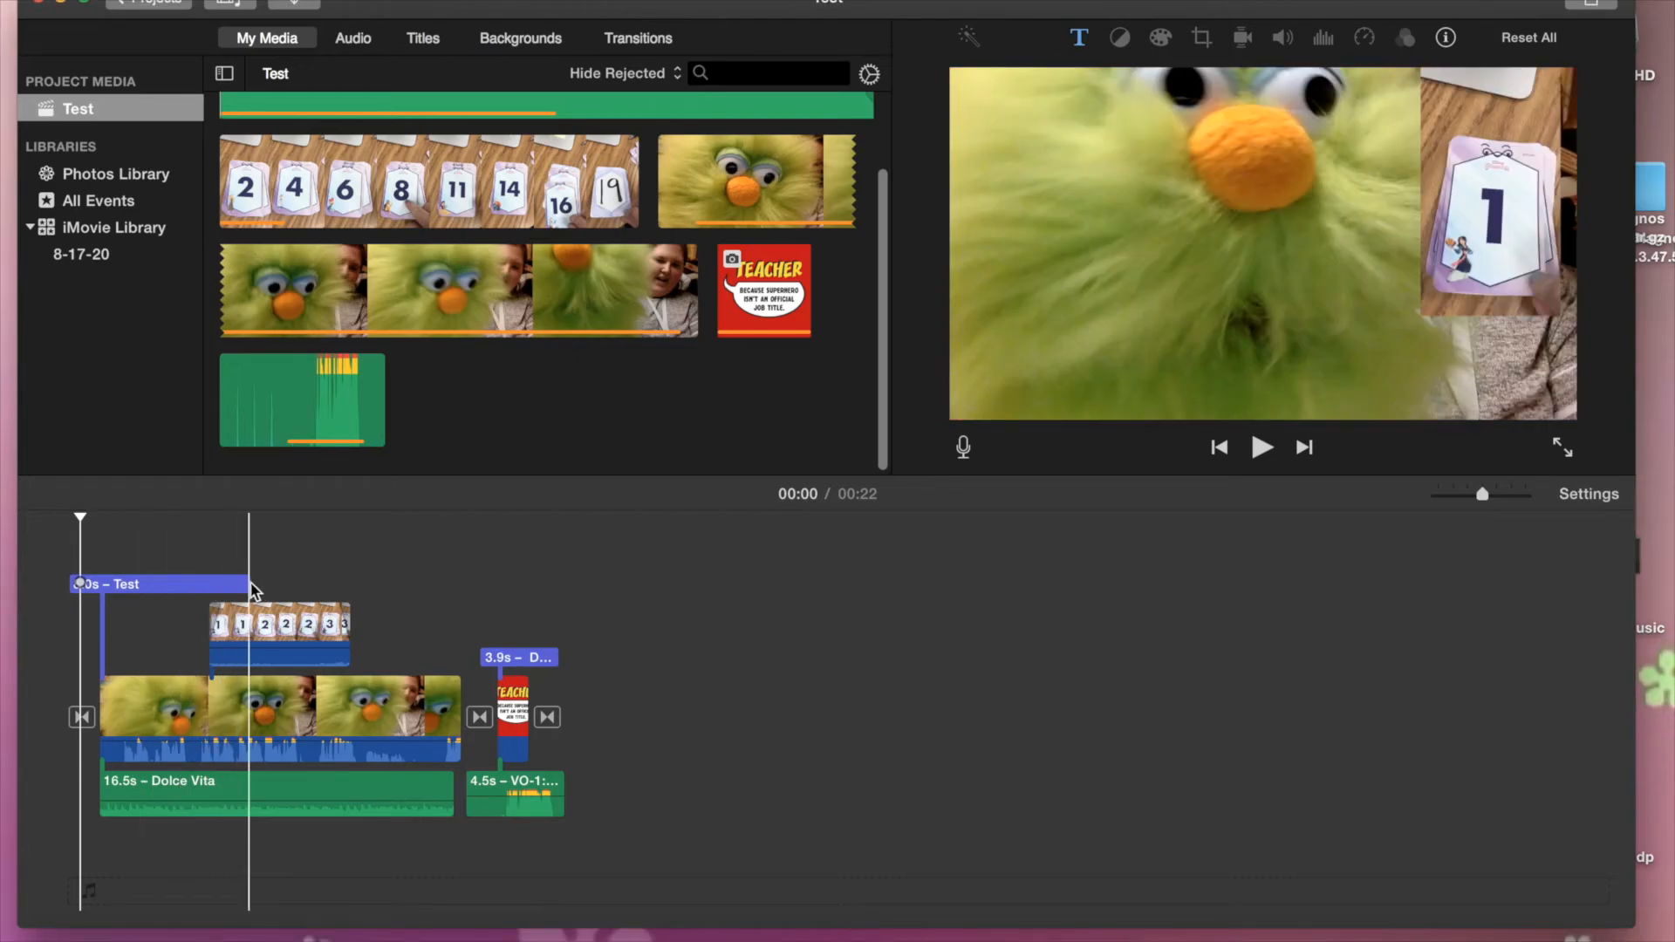
pyautogui.click(247, 590)
pyautogui.moveTo(247, 591); pyautogui.dragTo(147, 595)
pyautogui.click(526, 661)
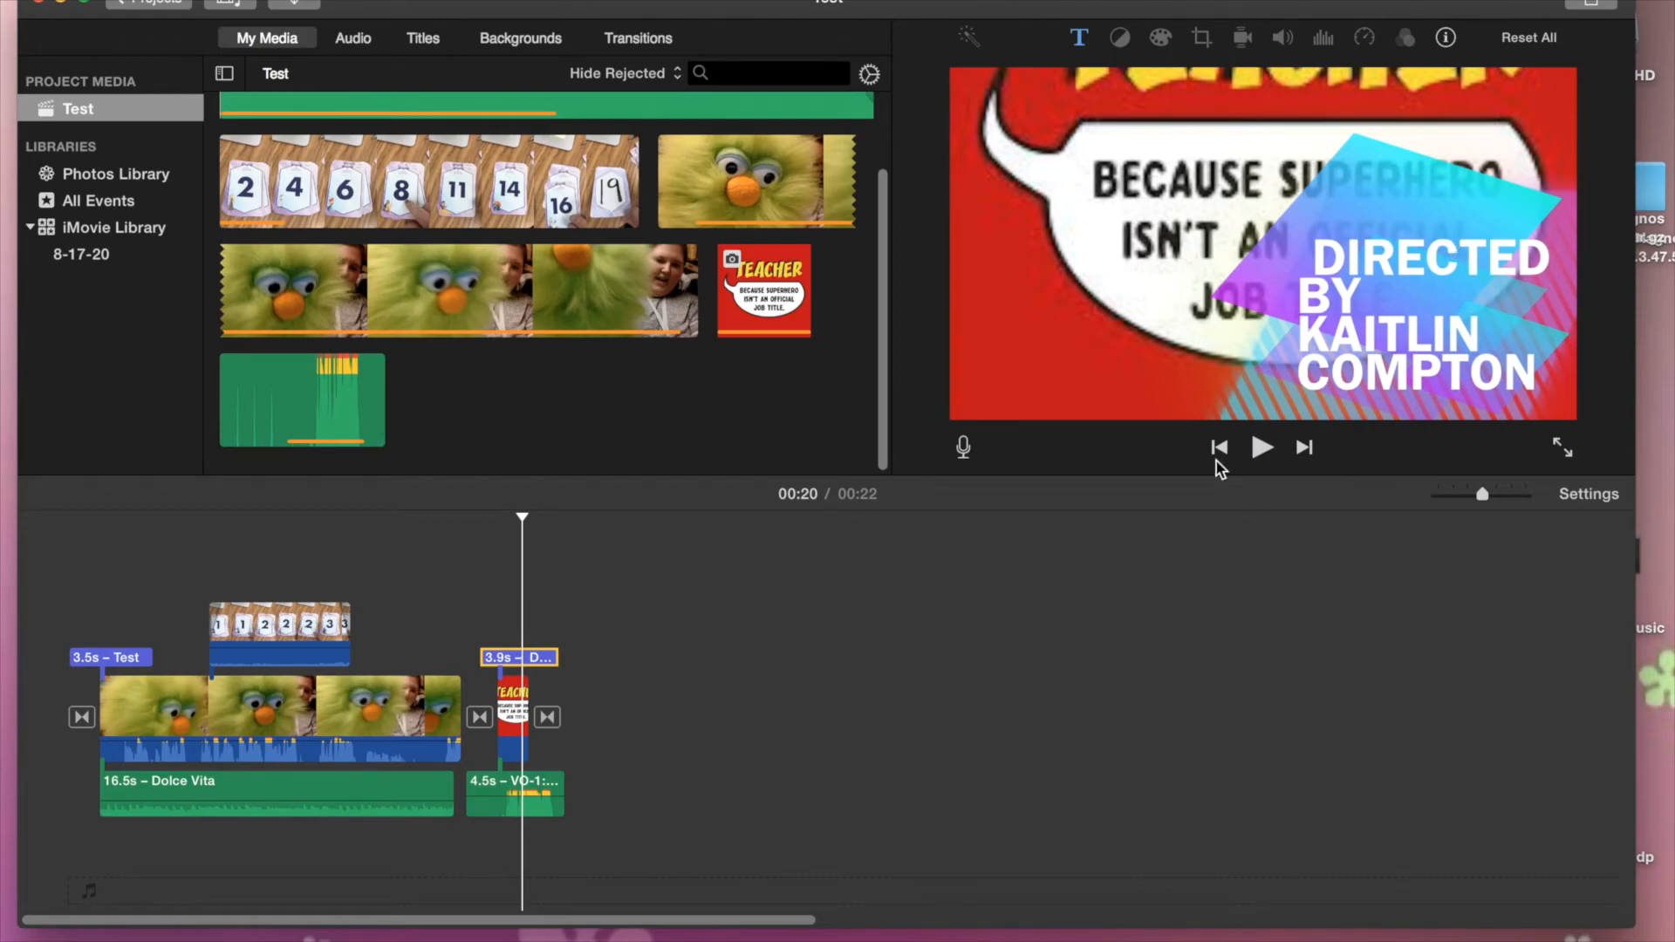
# Replace the text of the closing title over the Teacher image with "THANKS FOR WATCHING!"
pyautogui.click(528, 659)
pyautogui.doubleClick(528, 659)
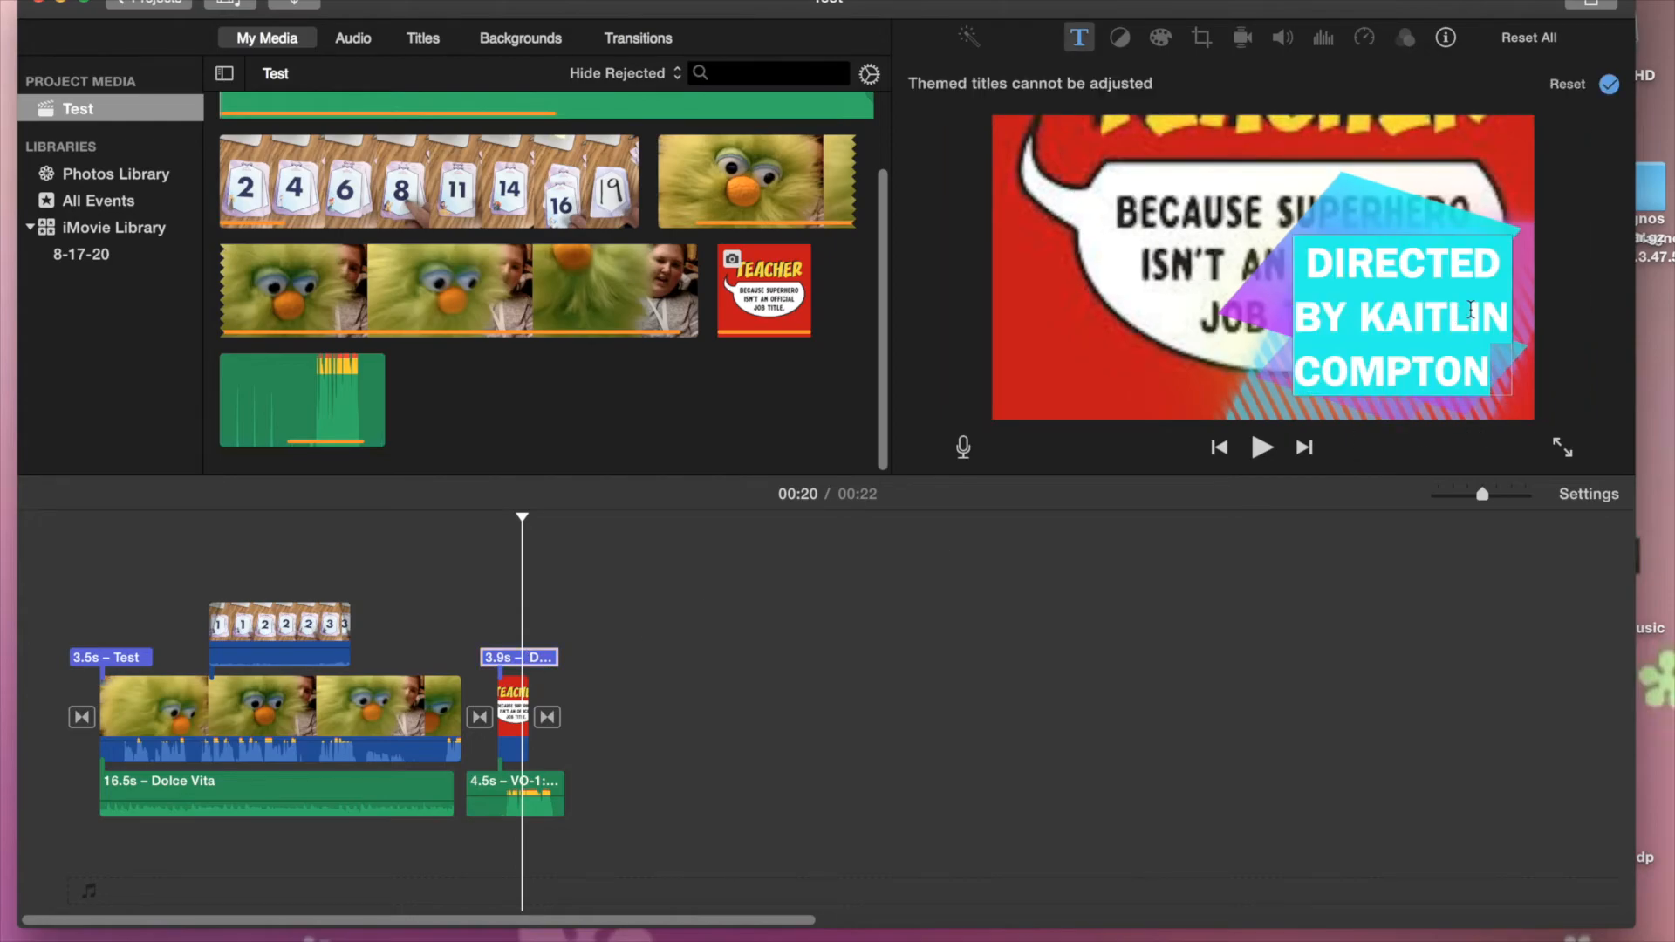
pyautogui.press('BackSpace')
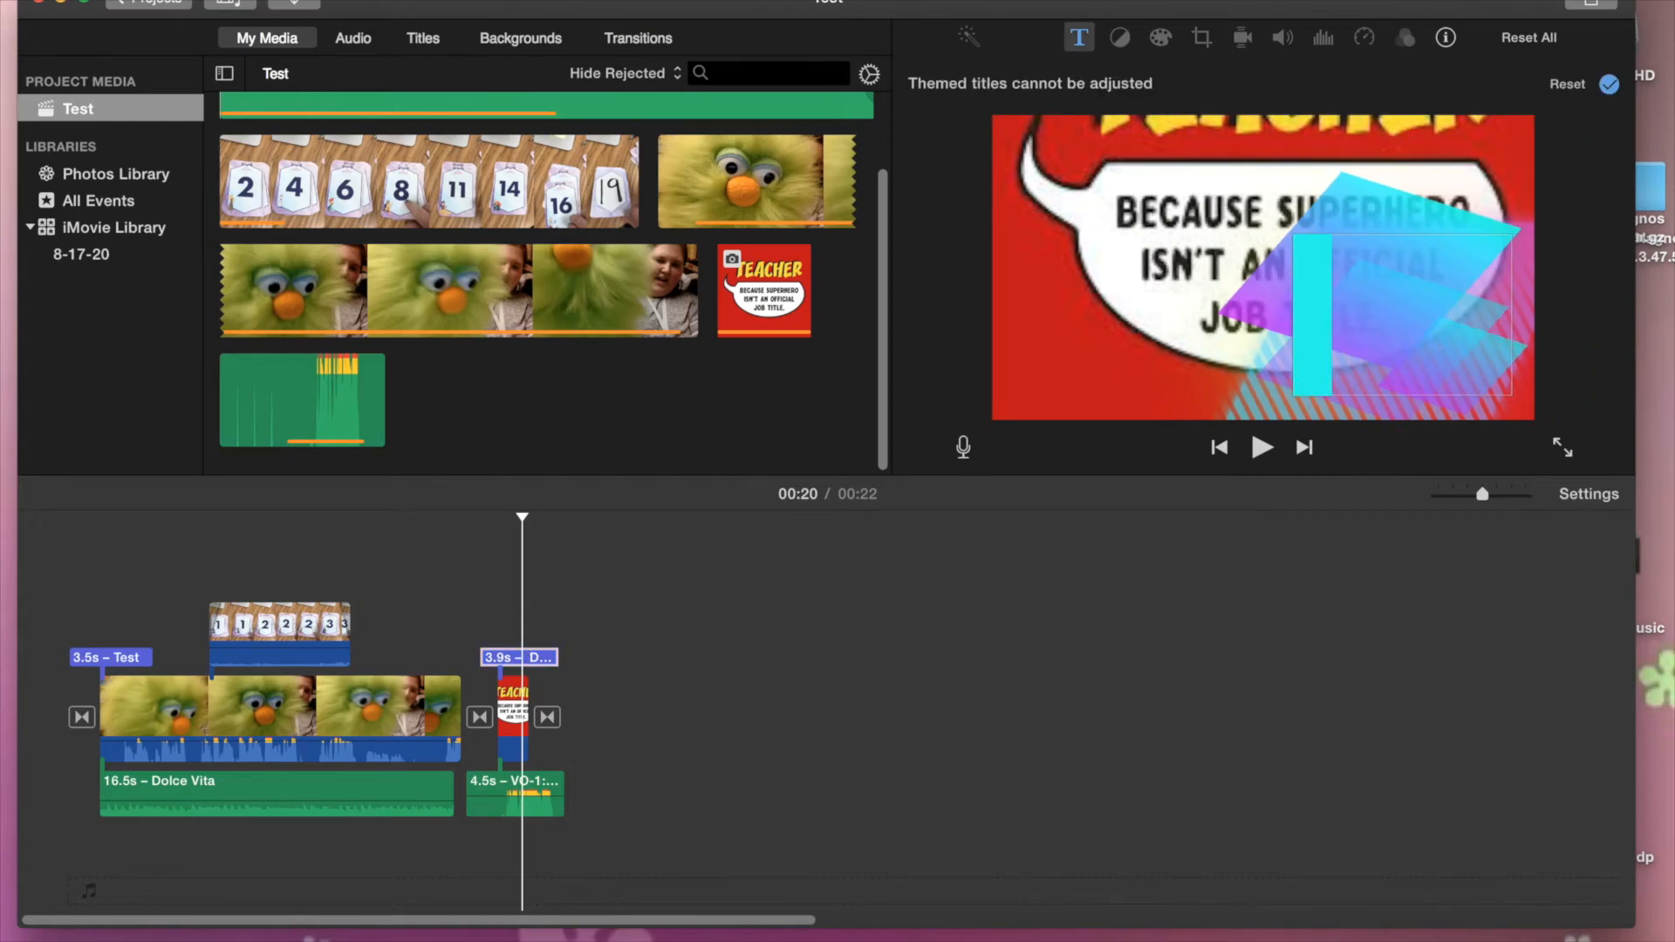
pyautogui.write('THANKS')
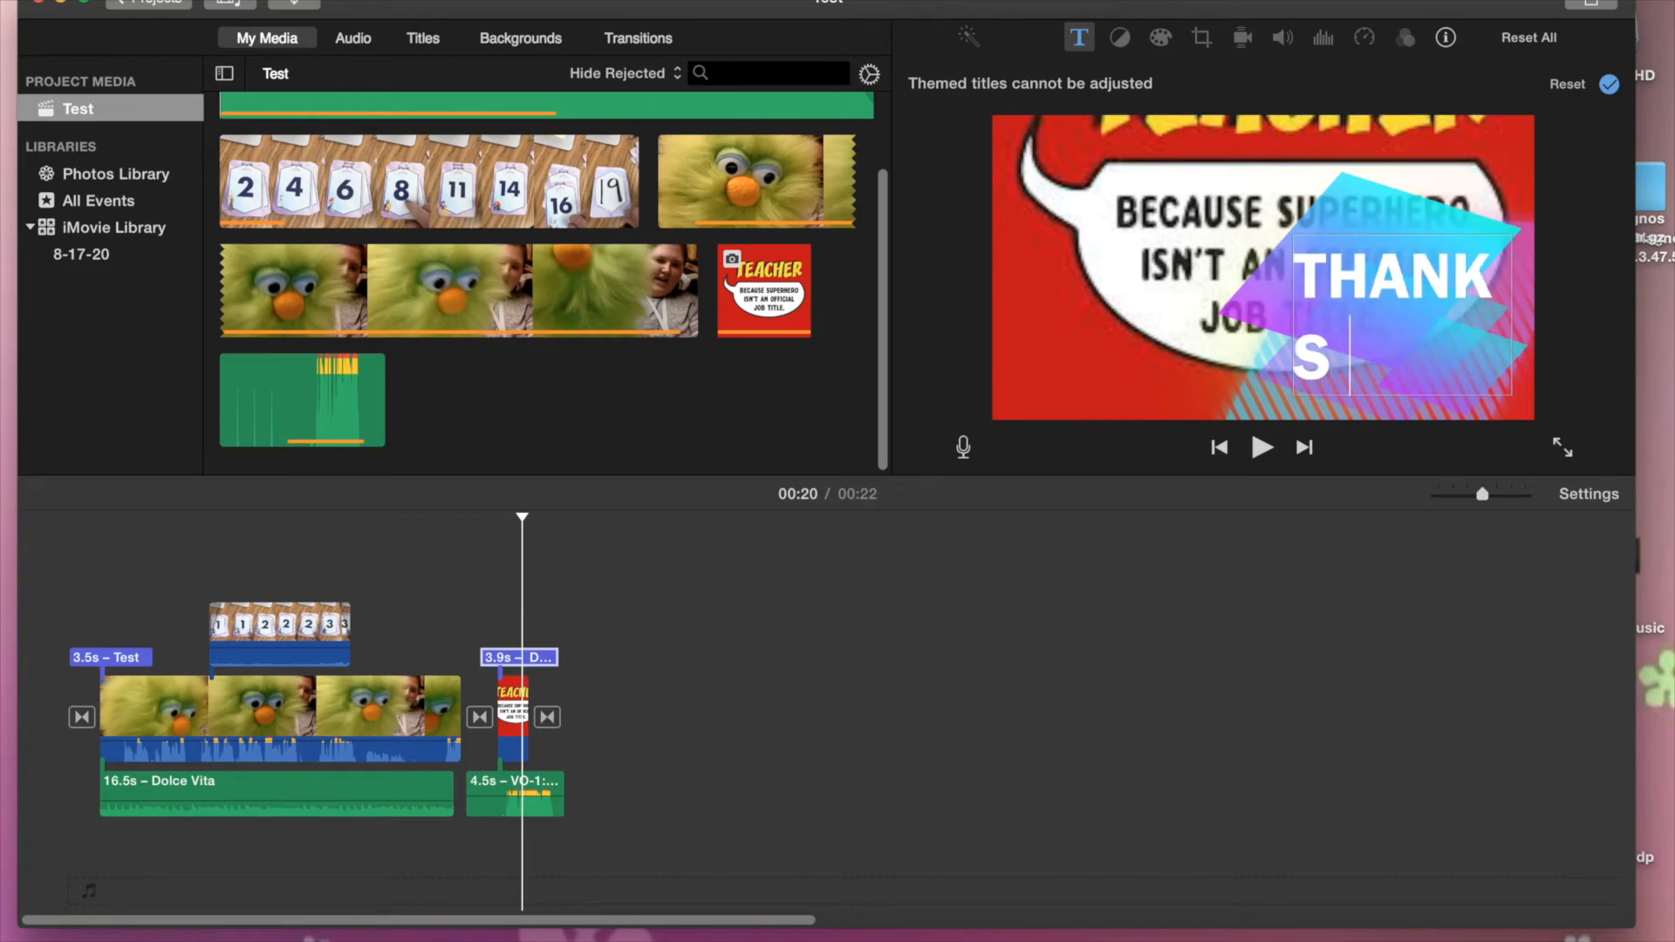
pyautogui.write(' FOR WATCHING')
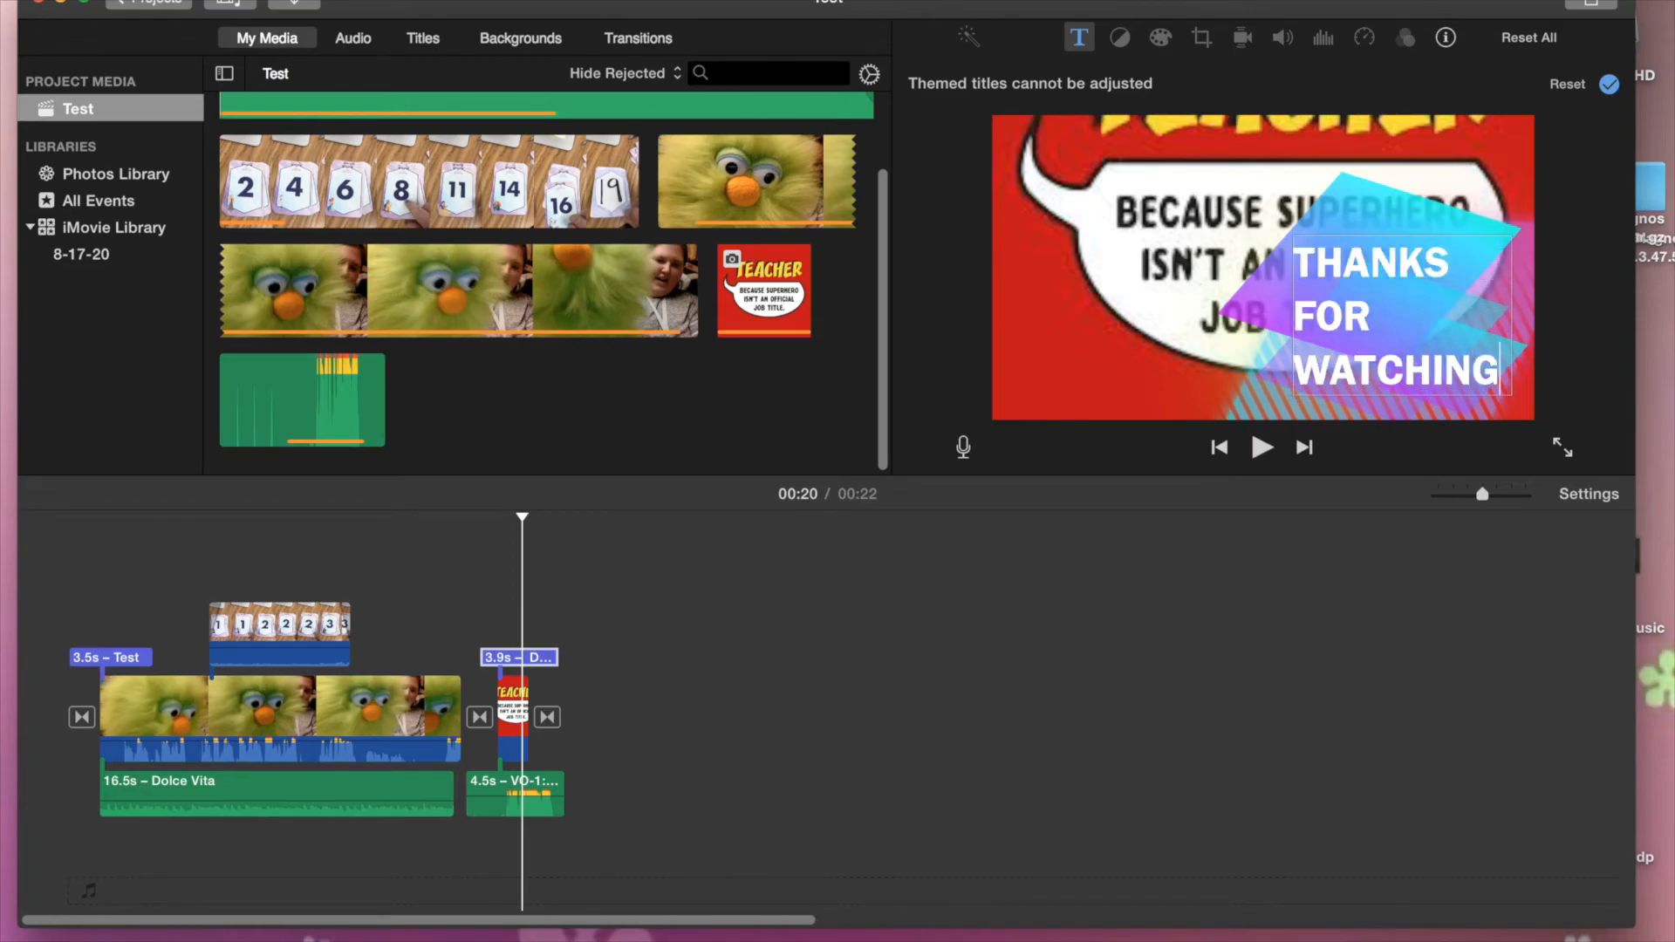
pyautogui.write('!')
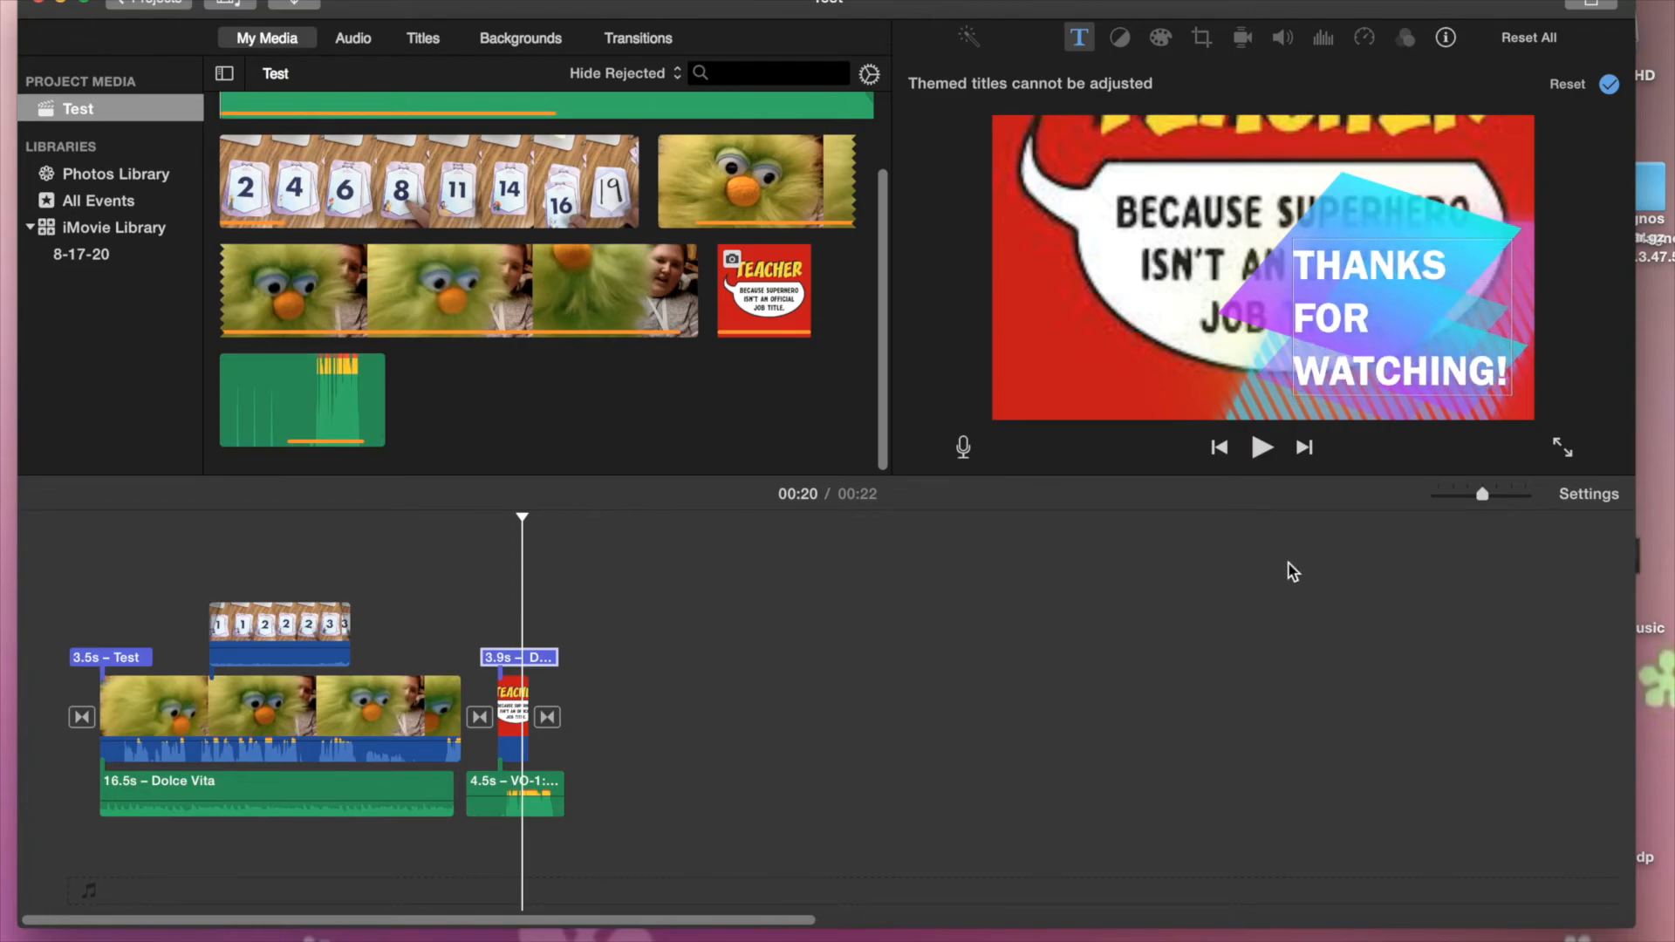
pyautogui.click(951, 584)
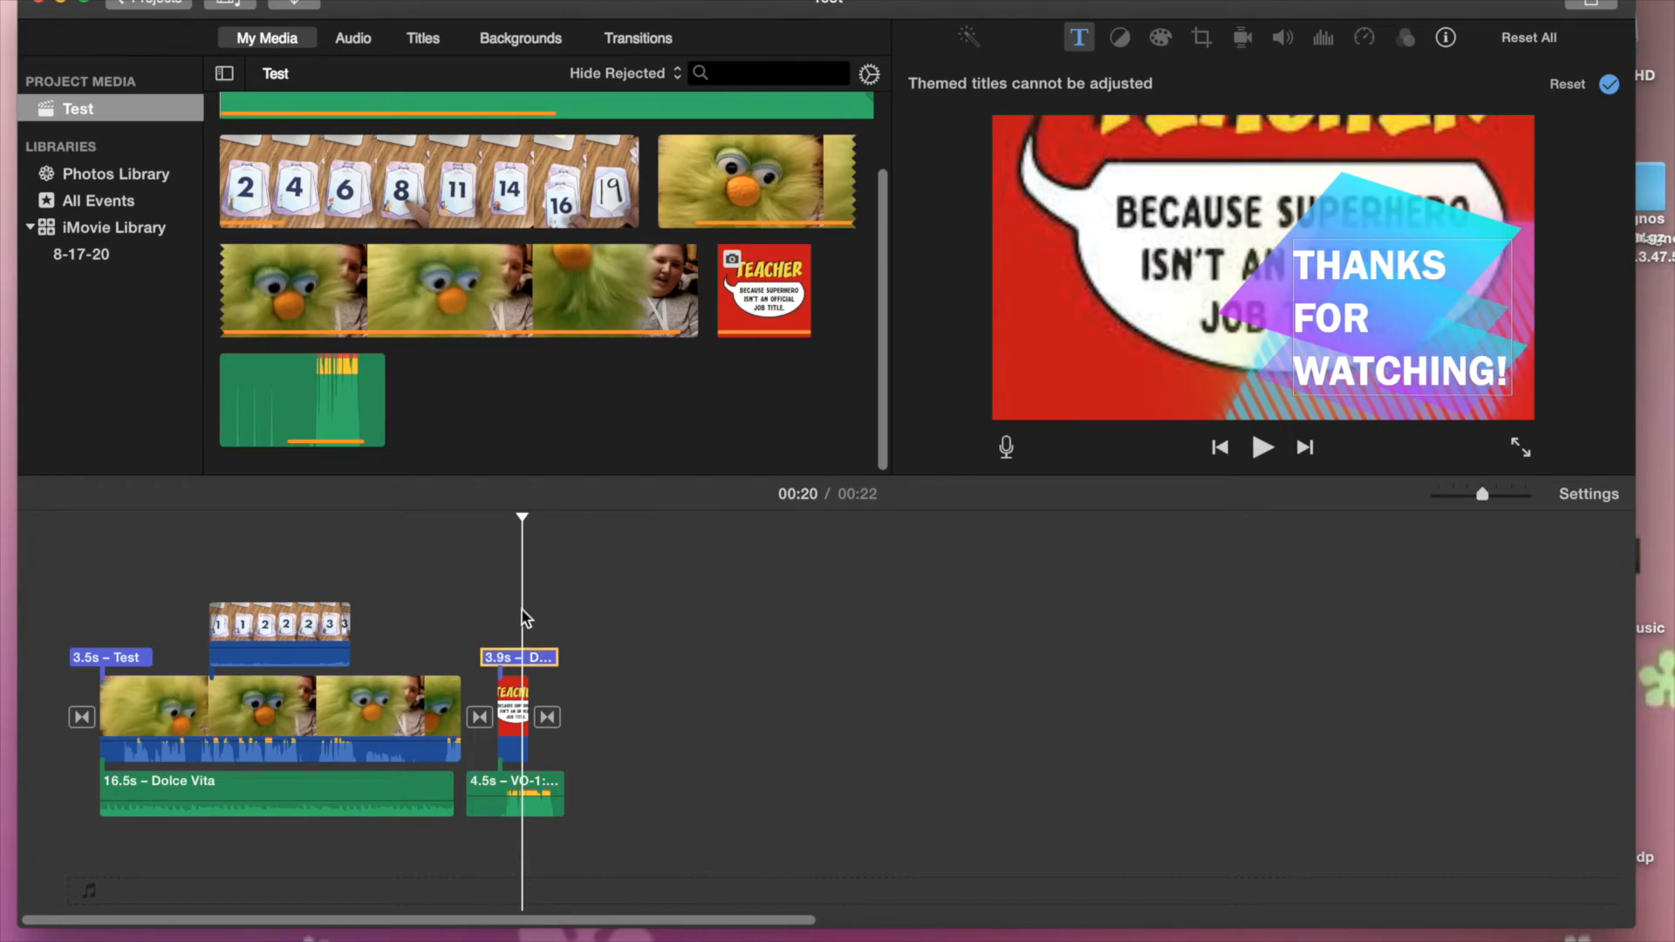
# Return the playhead to the start of the timeline at 00:00 and play the movie in full screen
pyautogui.moveTo(523, 519); pyautogui.dragTo(258, 521)
pyautogui.click(255, 517)
pyautogui.moveTo(151, 516); pyautogui.dragTo(67, 517)
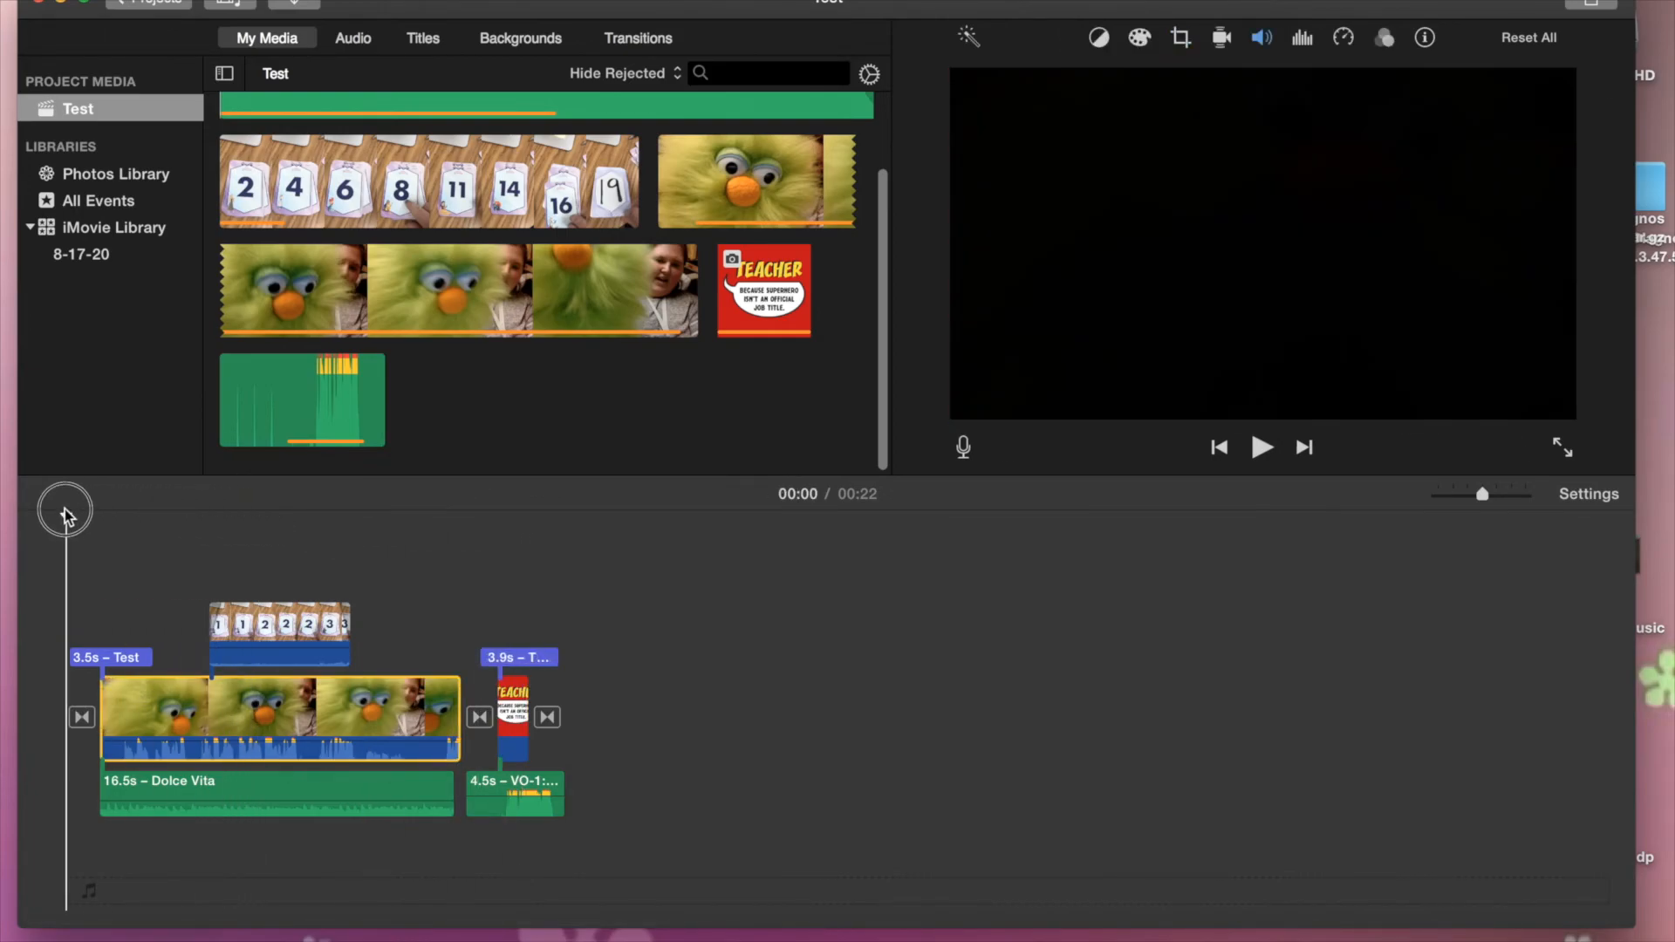
pyautogui.click(1559, 448)
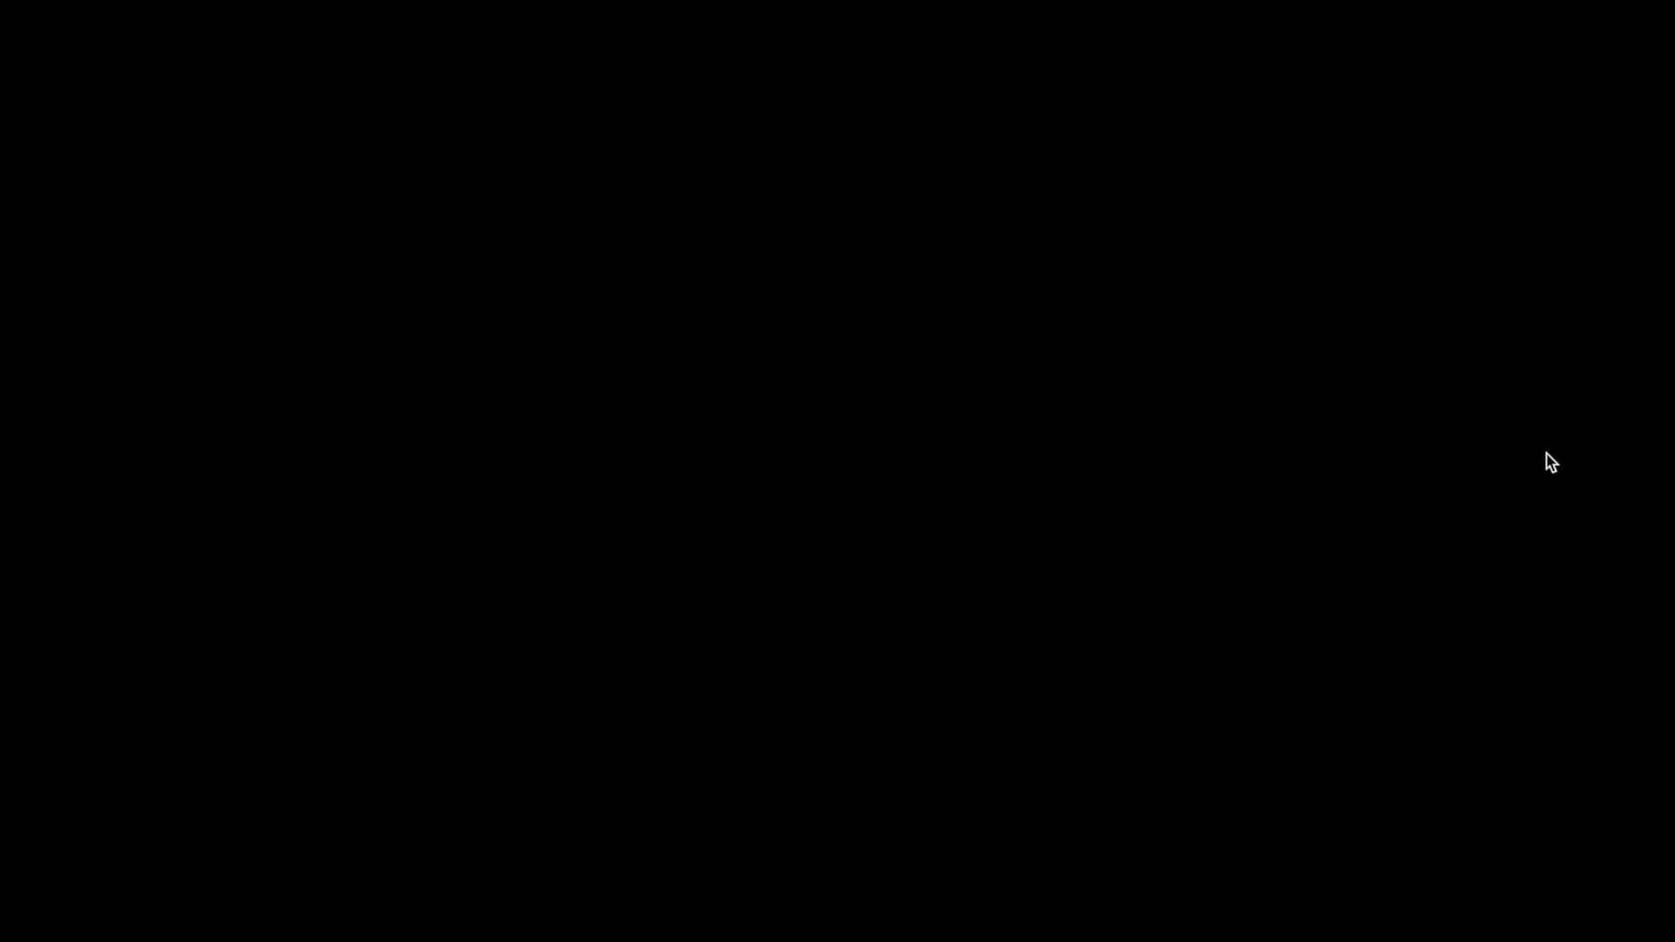